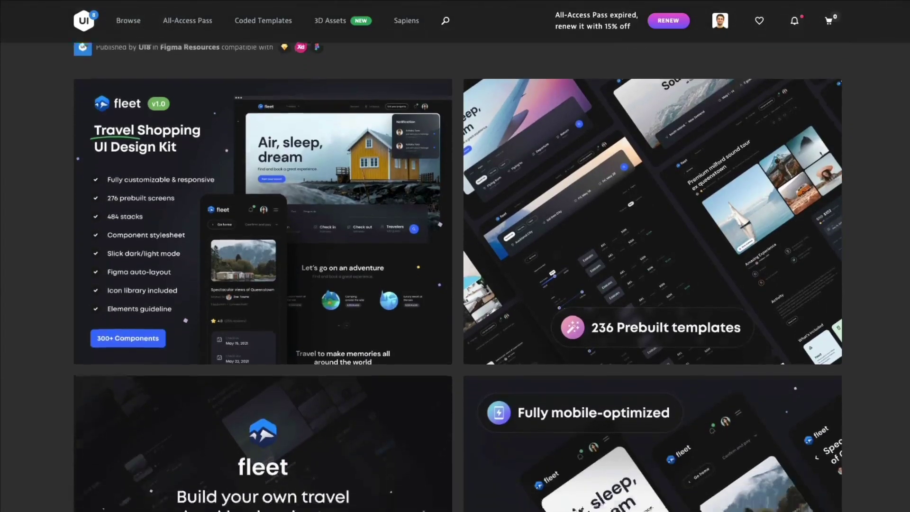
- Scroll through the Fleet Travel Shopping UI Kit product page on UI8
{"action": "scroll", "coordinate": [455, 293], "scroll_direction": "down", "scroll_amount": 5}
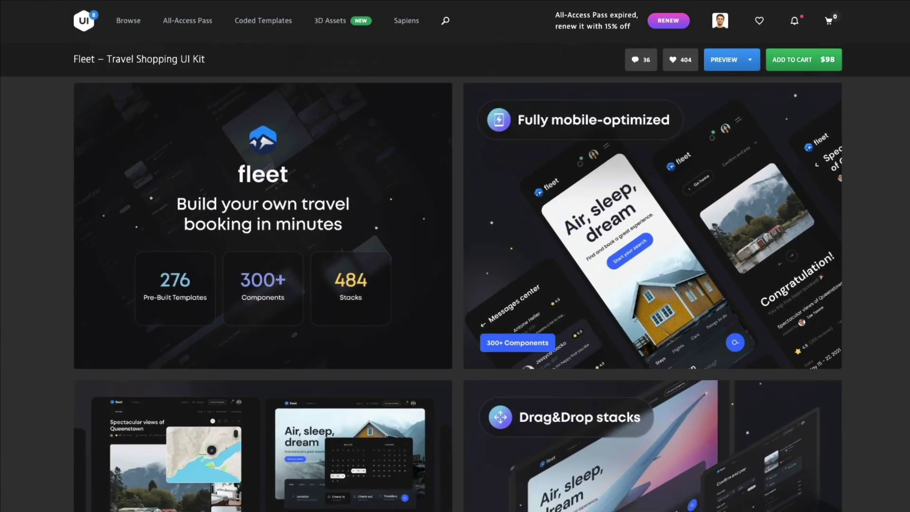
{"action": "scroll", "coordinate": [753, 460], "scroll_direction": "down", "scroll_amount": 4}
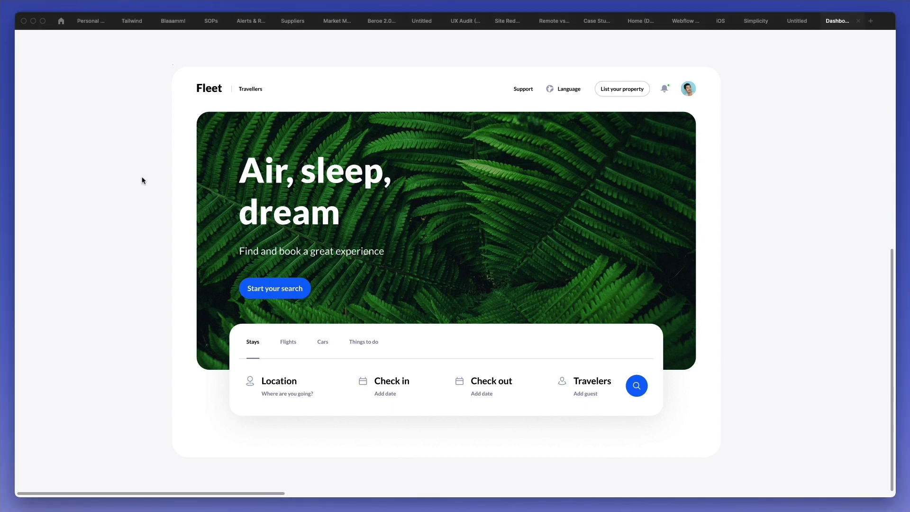
- Restore the Figma editor panels and duplicate the Fleet landing page frame beside the original
{"action": "key", "text": "ctrl+backslash"}
{"action": "scroll", "coordinate": [191, 148], "scroll_direction": "down", "scroll_amount": 2}
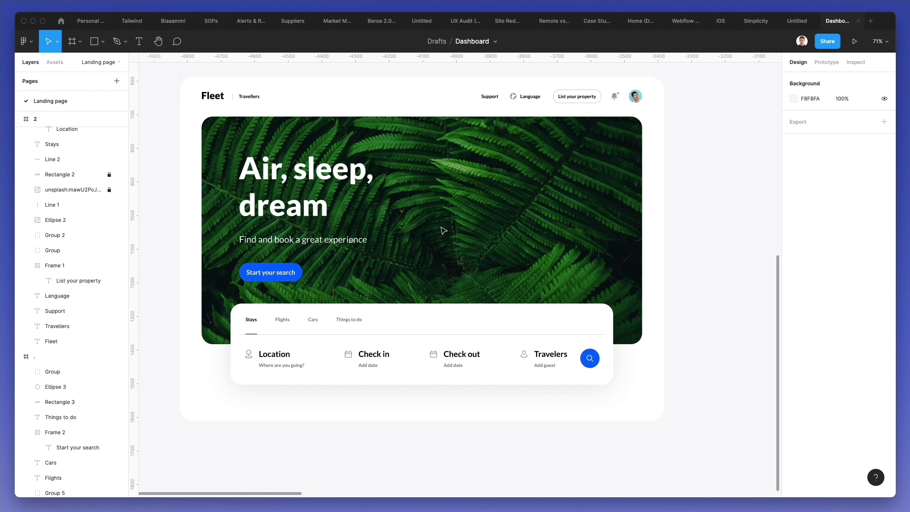
{"action": "scroll", "coordinate": [445, 230], "scroll_direction": "down", "scroll_amount": 3}
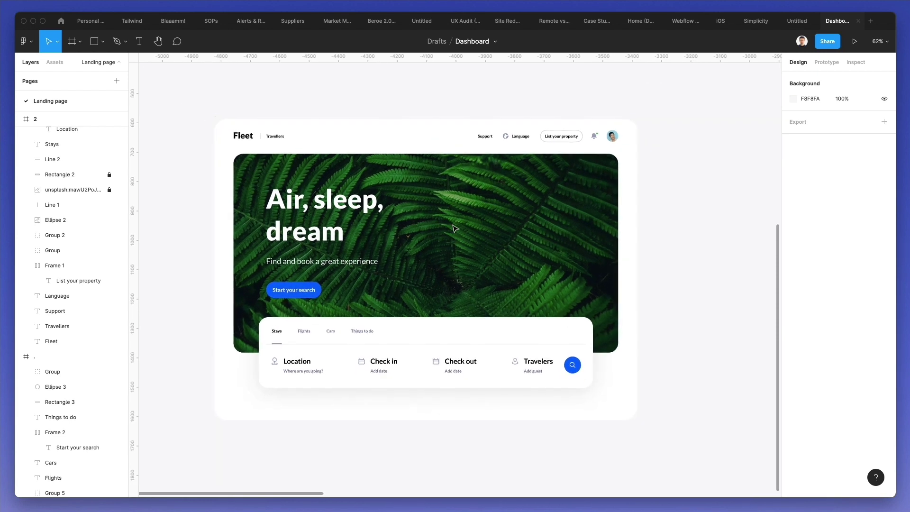
{"action": "scroll", "coordinate": [454, 229], "scroll_direction": "right", "scroll_amount": 2}
{"action": "left_click", "coordinate": [182, 119]}
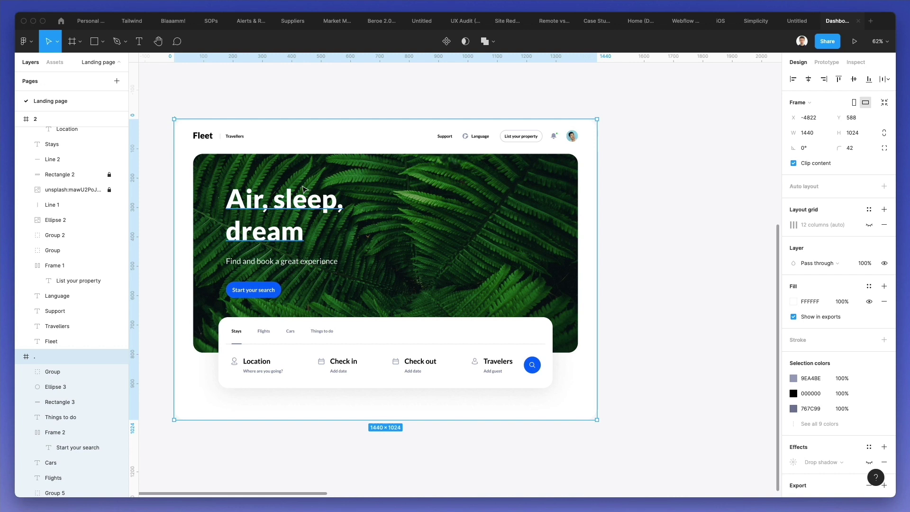
{"action": "key", "text": "super+d"}
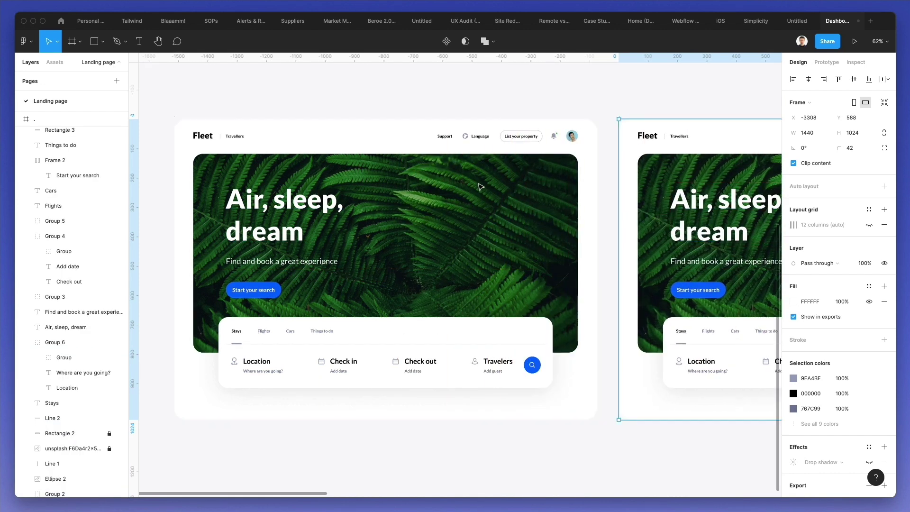
{"action": "scroll", "coordinate": [480, 187], "scroll_direction": "right", "scroll_amount": 5}
{"action": "scroll", "coordinate": [480, 186], "scroll_direction": "right", "scroll_amount": 3}
- Delete the hero text layers from the copied frame
{"action": "left_click_drag", "start_coordinate": [697, 162], "coordinate": [246, 416]}
{"action": "key", "text": "Delete"}
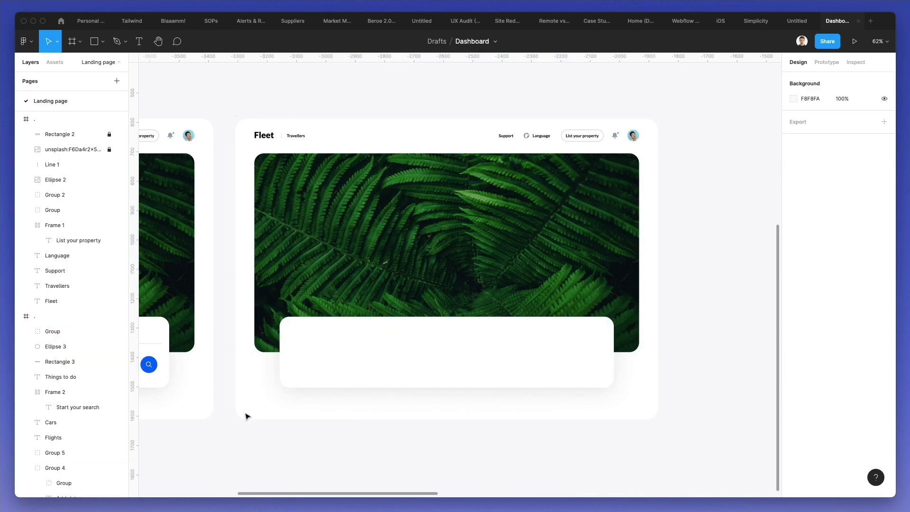
{"action": "right_click", "coordinate": [359, 219]}
{"action": "mouse_move", "coordinate": [380, 419]}
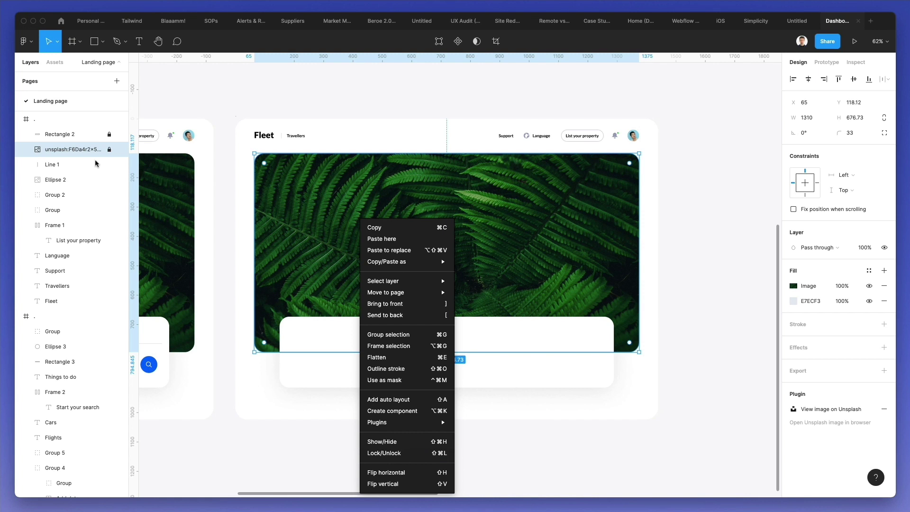
{"action": "left_click", "coordinate": [109, 151]}
- Unlock Rectangle 2 and delete it together with the fern image
{"action": "left_click", "coordinate": [110, 134]}
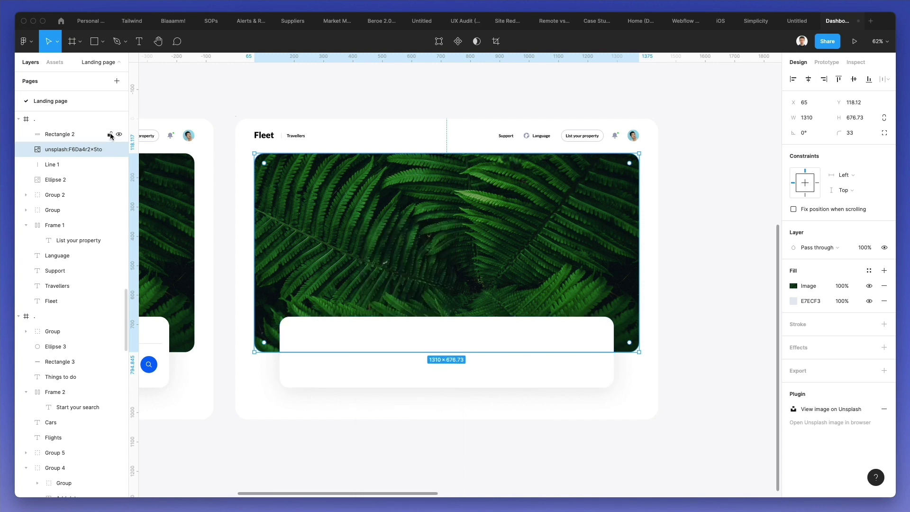
{"action": "left_click", "coordinate": [61, 134]}
{"action": "left_click", "coordinate": [69, 151], "text": "shift"}
{"action": "key", "text": "Delete"}
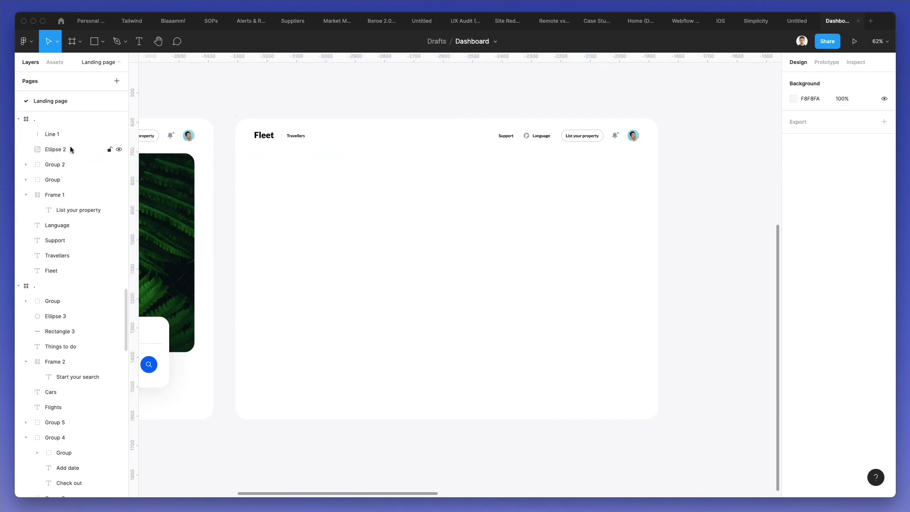
{"action": "scroll", "coordinate": [437, 204], "scroll_direction": "left", "scroll_amount": 1}
{"action": "scroll", "coordinate": [436, 204], "scroll_direction": "right", "scroll_amount": 1}
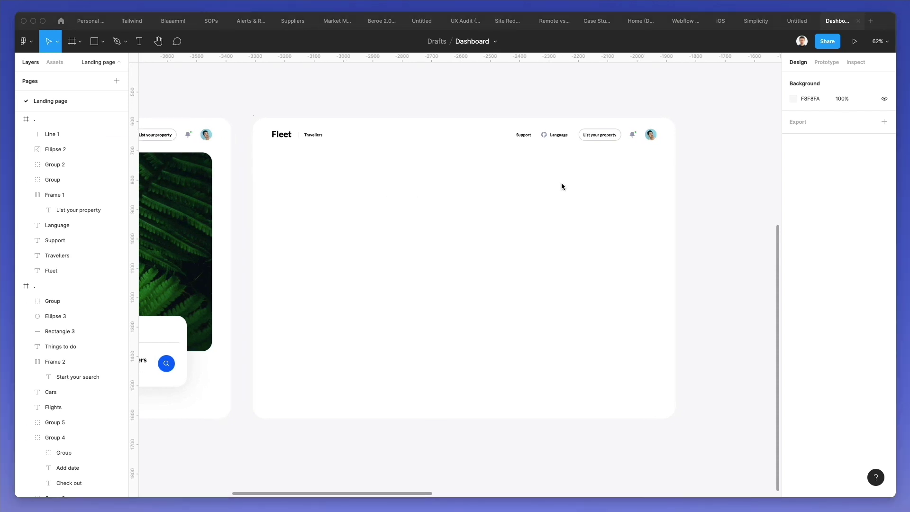
- Duplicate Line 1 beside the Fleet logo as a horizontal line below the header
{"action": "scroll", "coordinate": [571, 142], "scroll_direction": "up", "scroll_amount": 5}
{"action": "scroll", "coordinate": [572, 142], "scroll_direction": "left", "scroll_amount": 10}
{"action": "scroll", "coordinate": [401, 164], "scroll_direction": "up", "scroll_amount": 3}
{"action": "left_click", "coordinate": [400, 163]}
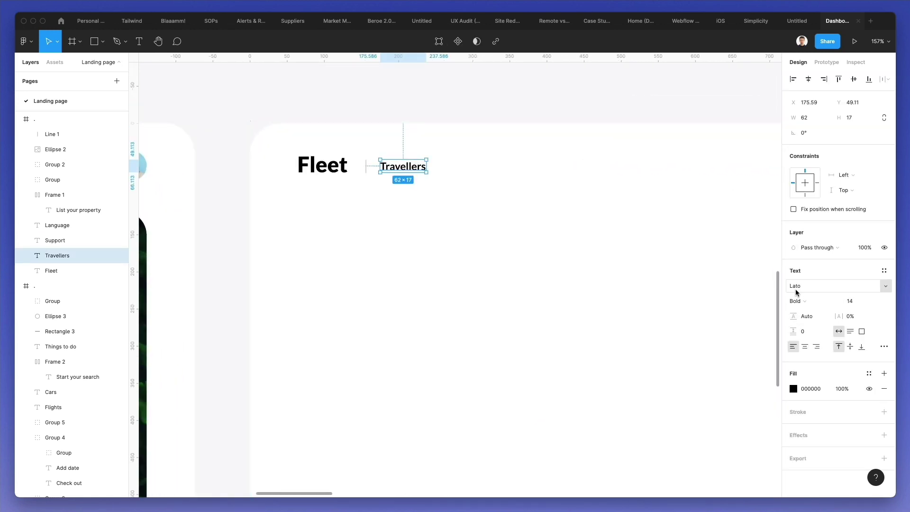
{"action": "scroll", "coordinate": [440, 272], "scroll_direction": "down", "scroll_amount": 2}
{"action": "scroll", "coordinate": [440, 272], "scroll_direction": "right", "scroll_amount": 5}
{"action": "scroll", "coordinate": [440, 274], "scroll_direction": "down", "scroll_amount": 1}
{"action": "scroll", "coordinate": [441, 274], "scroll_direction": "down", "scroll_amount": 3}
{"action": "left_click", "coordinate": [440, 273]}
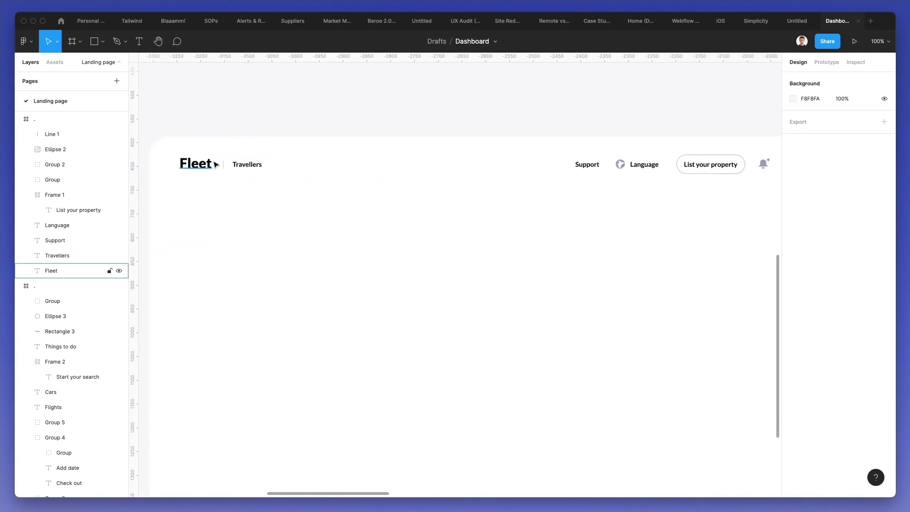
{"action": "left_click", "coordinate": [223, 166]}
{"action": "key", "text": "Return"}
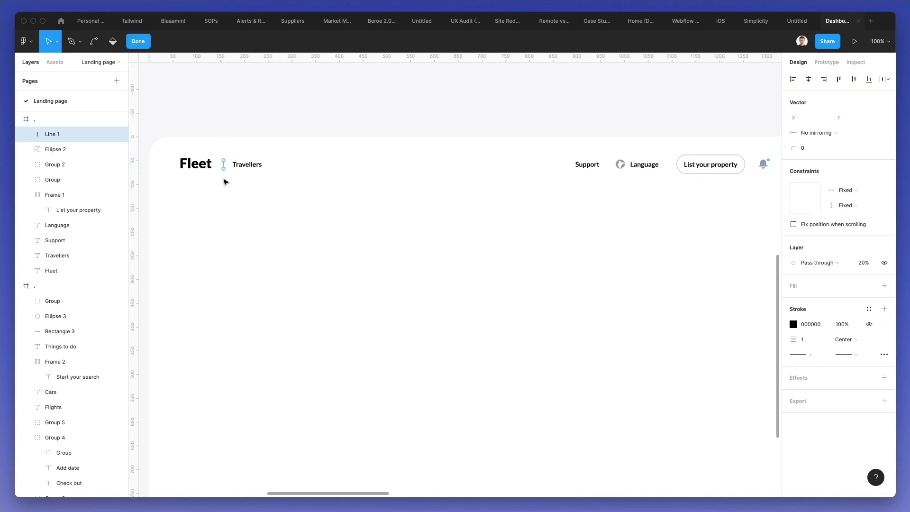
{"action": "key", "text": "Escape"}
{"action": "left_click_drag", "start_coordinate": [227, 169], "coordinate": [749, 193], "text": "alt"}
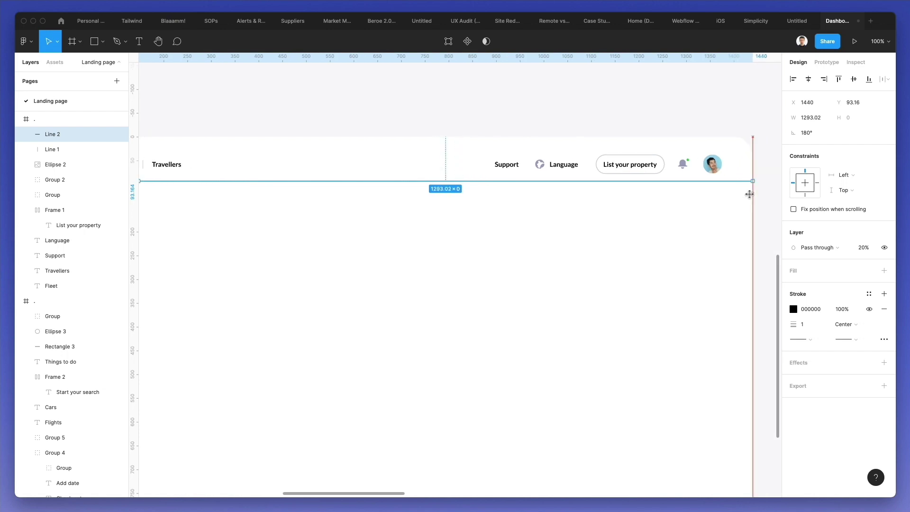
- Stretch the divider to the full 1440 px frame width and nudge it to y 112.16
{"action": "scroll", "coordinate": [721, 202], "scroll_direction": "left", "scroll_amount": 8}
{"action": "left_click_drag", "start_coordinate": [332, 182], "coordinate": [266, 182]}
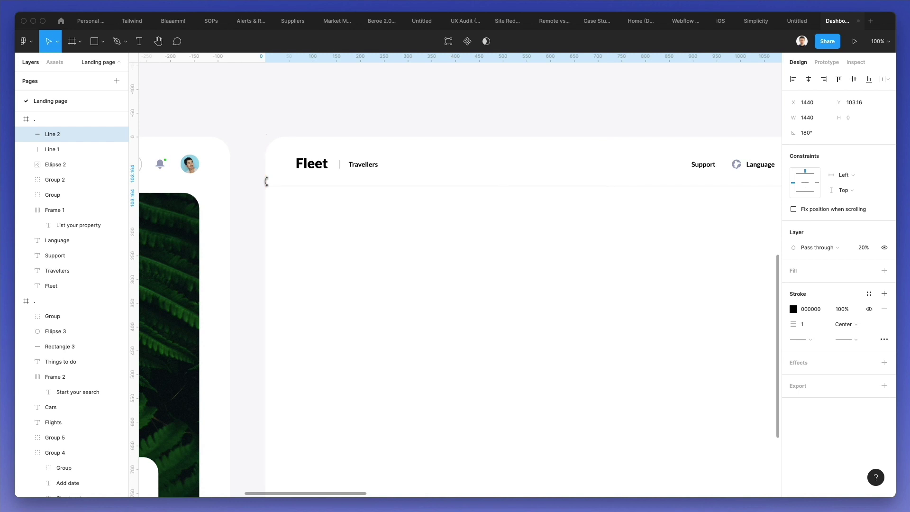
{"action": "key", "text": "shift+Down"}
{"action": "key", "text": "Up"}
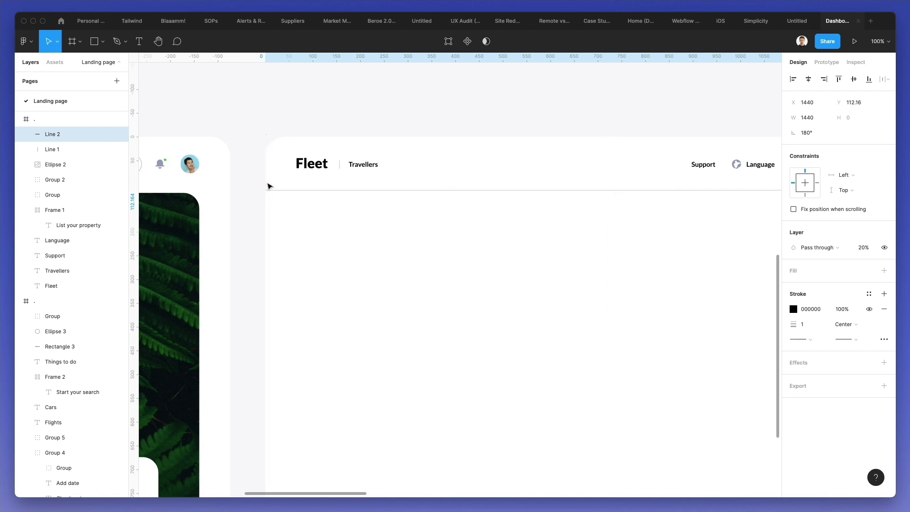
{"action": "scroll", "coordinate": [268, 184], "scroll_direction": "right", "scroll_amount": 3}
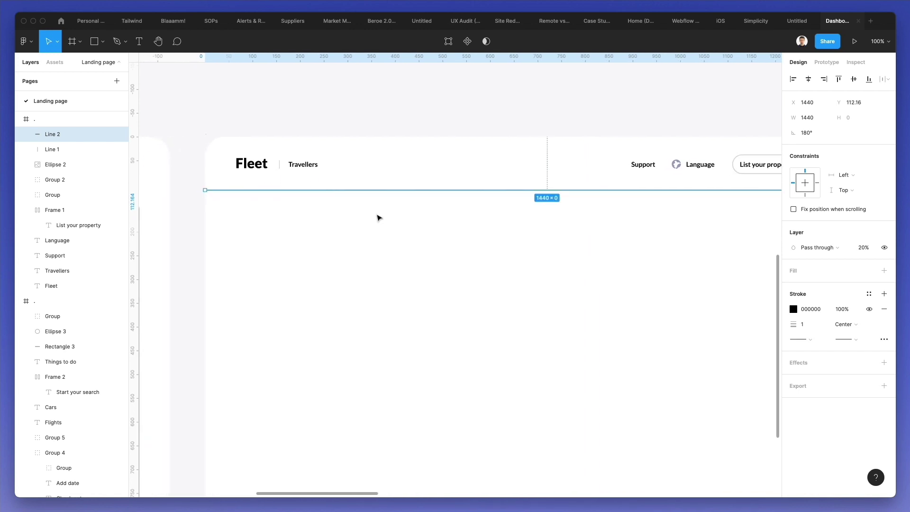
{"action": "left_click", "coordinate": [377, 217]}
{"action": "scroll", "coordinate": [425, 220], "scroll_direction": "down", "scroll_amount": 3}
{"action": "scroll", "coordinate": [425, 221], "scroll_direction": "right", "scroll_amount": 2}
{"action": "scroll", "coordinate": [394, 199], "scroll_direction": "down", "scroll_amount": 1}
{"action": "left_click", "coordinate": [371, 185]}
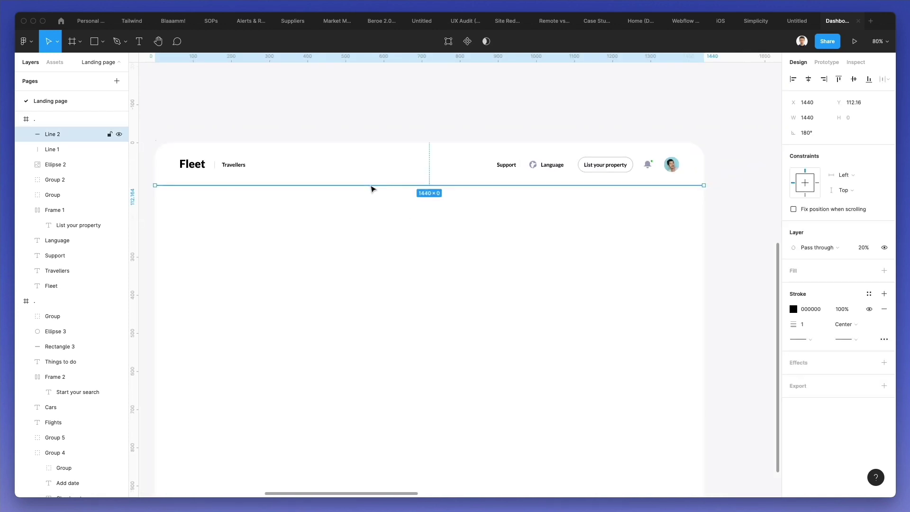
{"action": "left_click", "coordinate": [291, 203]}
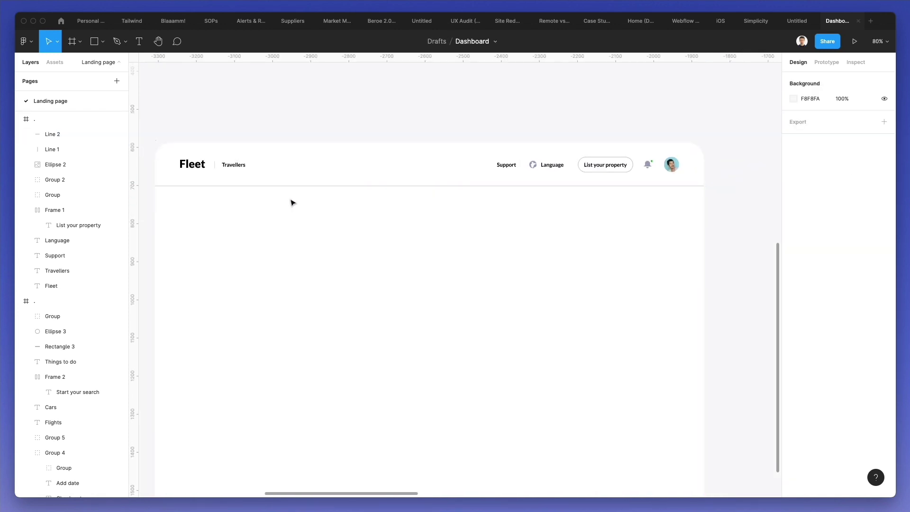
- Duplicate the Fleet logo text lower down and show the frame's 12-column layout grid
{"action": "left_click_drag", "start_coordinate": [202, 167], "coordinate": [203, 241]}
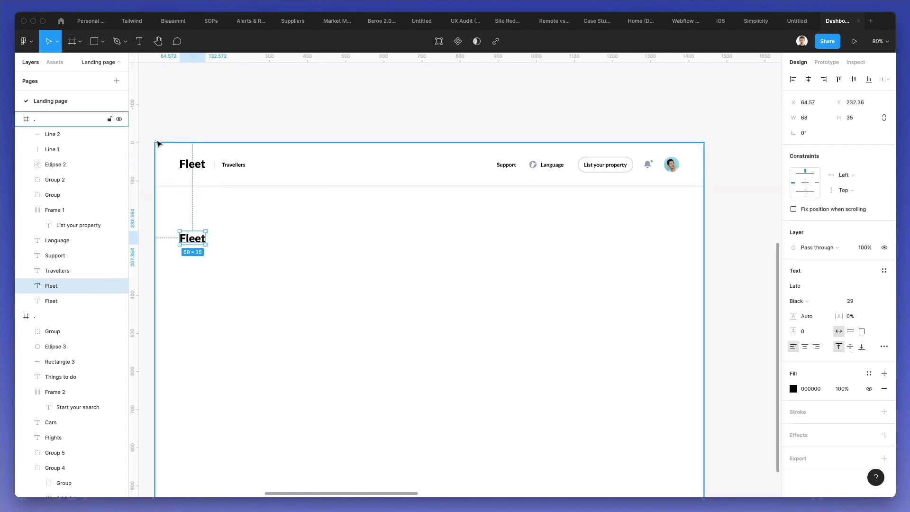
{"action": "left_click", "coordinate": [159, 144]}
{"action": "left_click", "coordinate": [868, 226]}
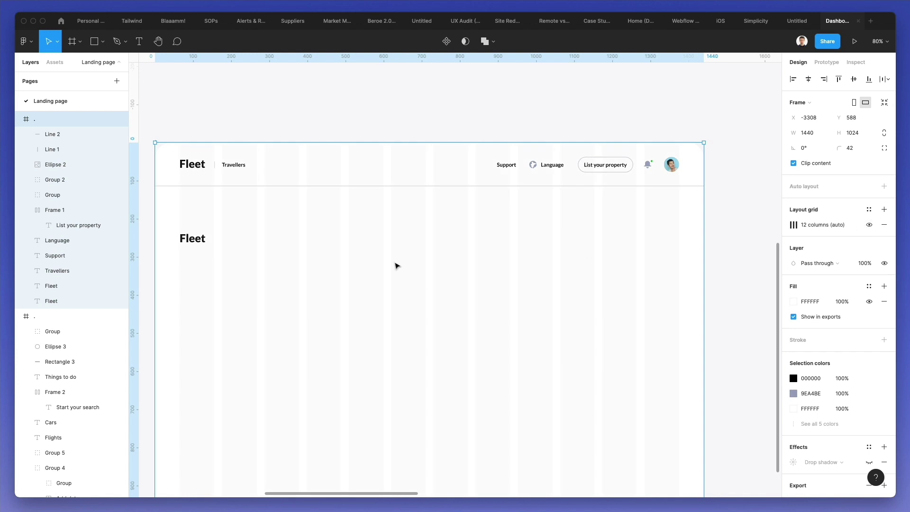
{"action": "key", "text": "Escape"}
{"action": "left_click", "coordinate": [160, 144]}
{"action": "key", "text": "Escape"}
- Retype the copied text as the 'Confirm and pay' heading under the divider
{"action": "left_click_drag", "start_coordinate": [193, 239], "coordinate": [191, 229]}
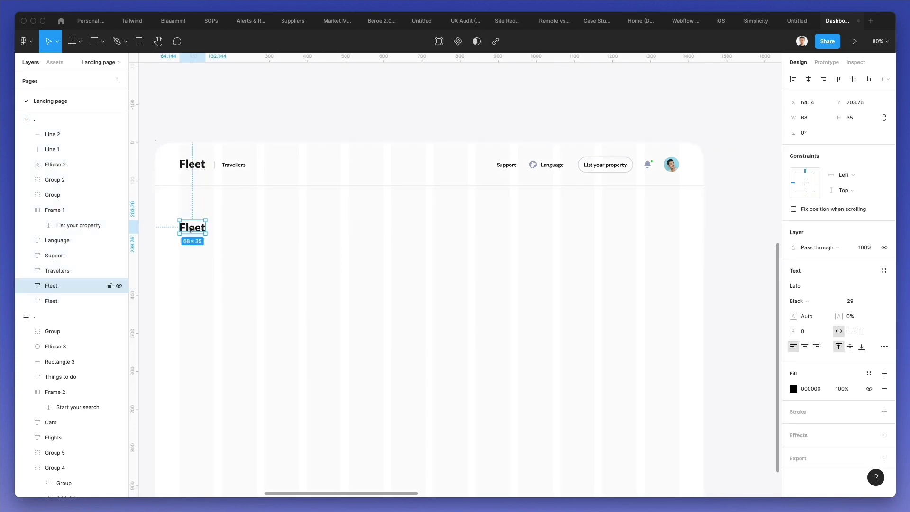
{"action": "double_click", "coordinate": [191, 228]}
{"action": "type", "text": "Confirm and P"}
{"action": "key", "text": "BackSpace"}
{"action": "type", "text": "pau"}
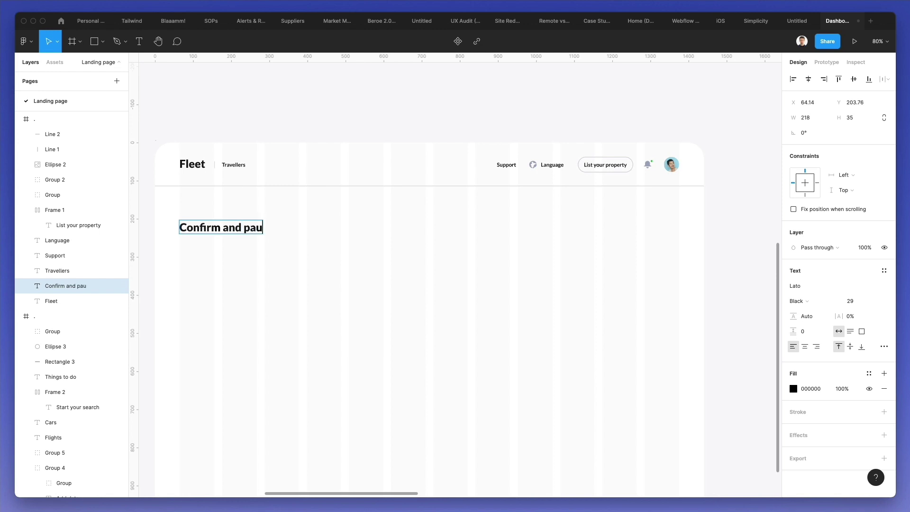
{"action": "key", "text": "BackSpace"}
{"action": "key", "text": "Escape"}
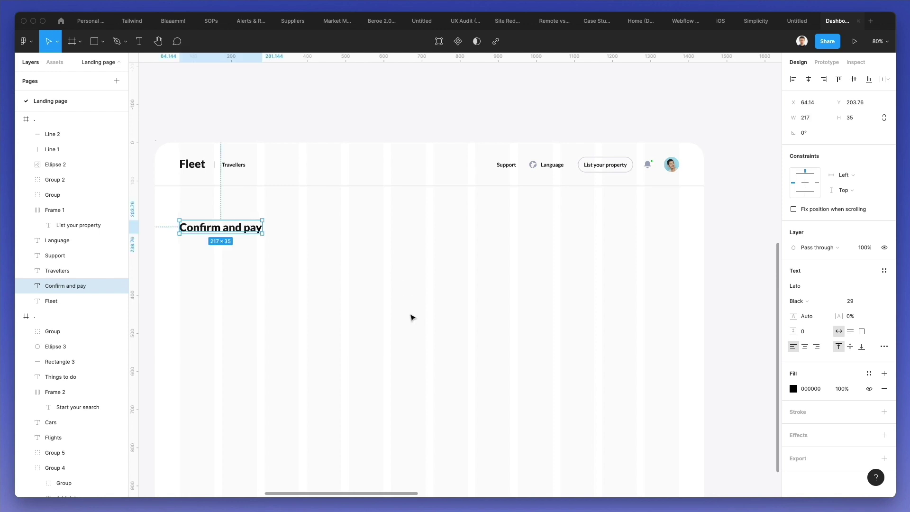
{"action": "left_click_drag", "start_coordinate": [211, 233], "coordinate": [212, 276]}
- Set the heading to font size 60 and copy the List your property button below the header
{"action": "left_click", "coordinate": [851, 301]}
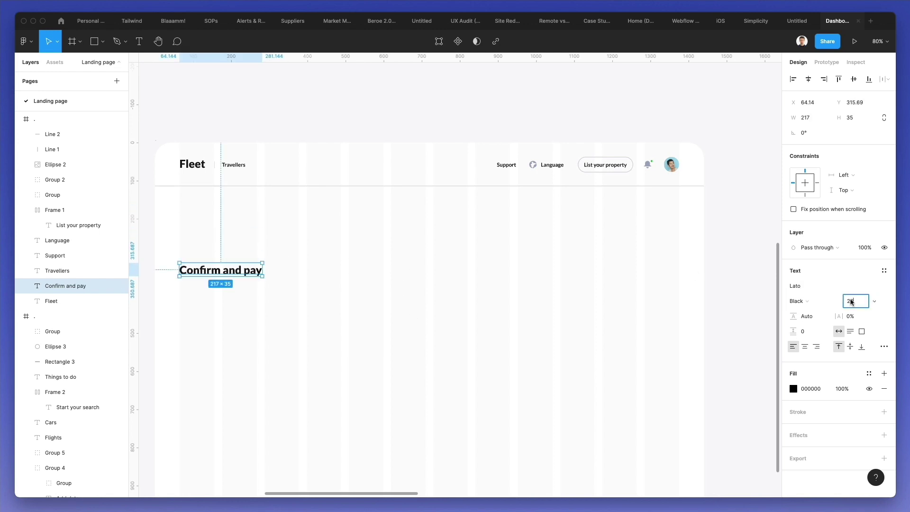
{"action": "key", "text": "shift+Up"}
{"action": "key", "text": "shift+Up"}
{"action": "key", "text": "shift+Up"}
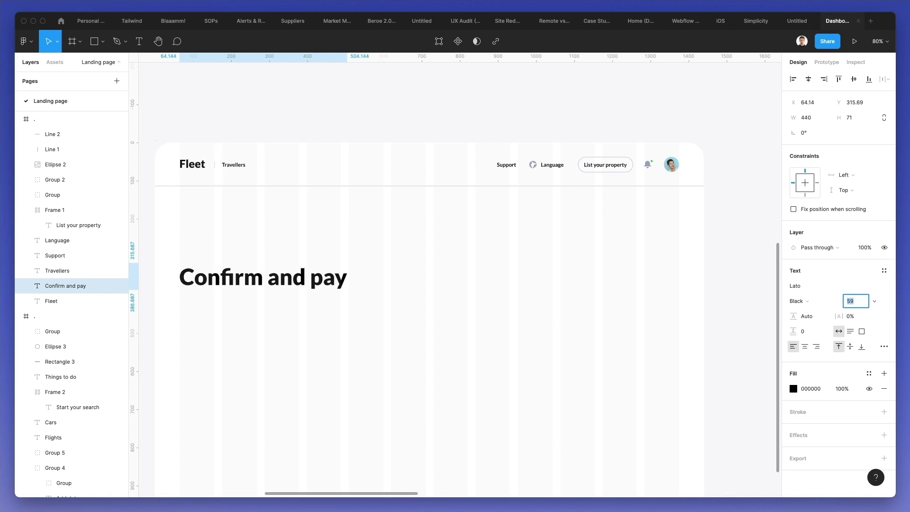
{"action": "key", "text": "Up"}
{"action": "left_click", "coordinate": [315, 298]}
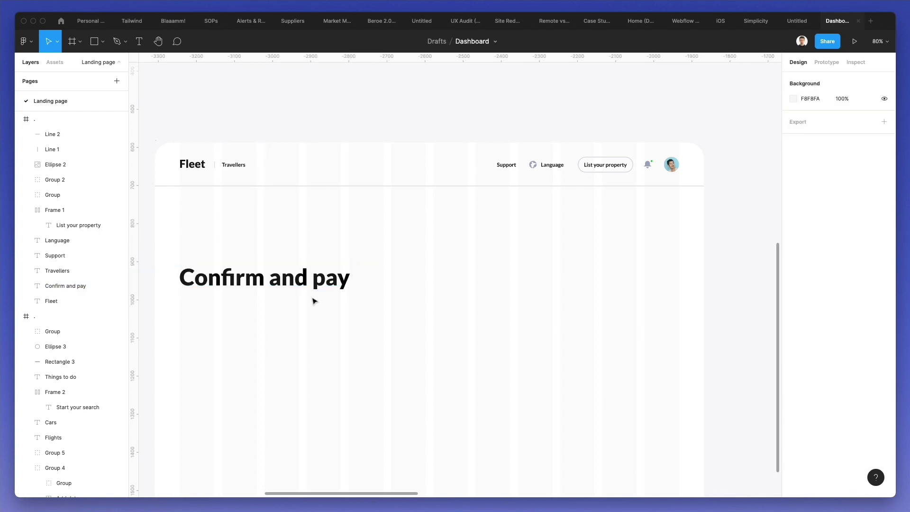
{"action": "left_click_drag", "start_coordinate": [229, 279], "coordinate": [229, 263]}
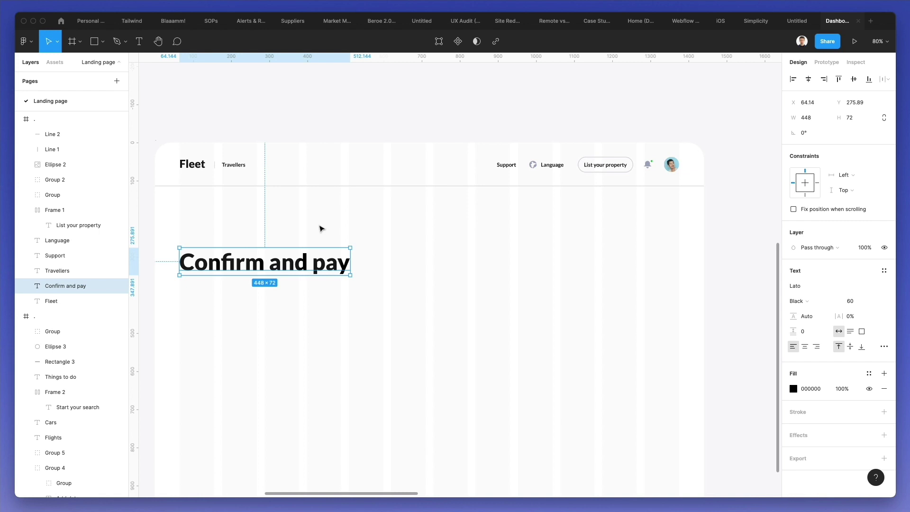
{"action": "left_click_drag", "start_coordinate": [602, 165], "coordinate": [208, 219]}
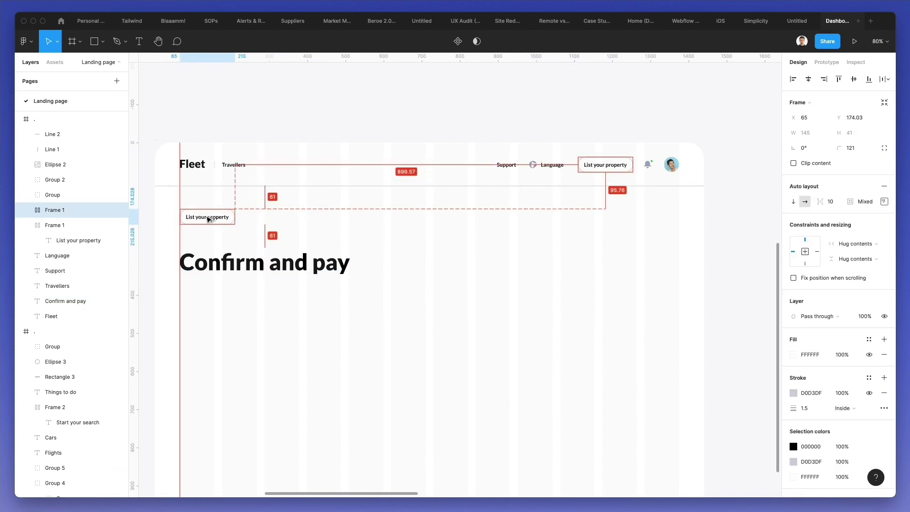
- Relabel the duplicated pill button as 'Go home'
{"action": "scroll", "coordinate": [208, 219], "scroll_direction": "up", "scroll_amount": 5}
{"action": "double_click", "coordinate": [208, 220]}
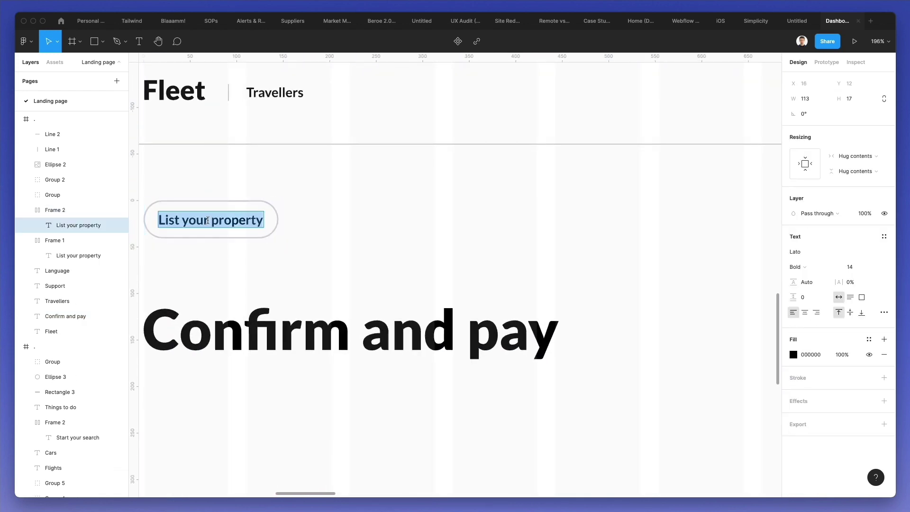
{"action": "key", "text": "BackSpace"}
{"action": "type", "text": "Go home"}
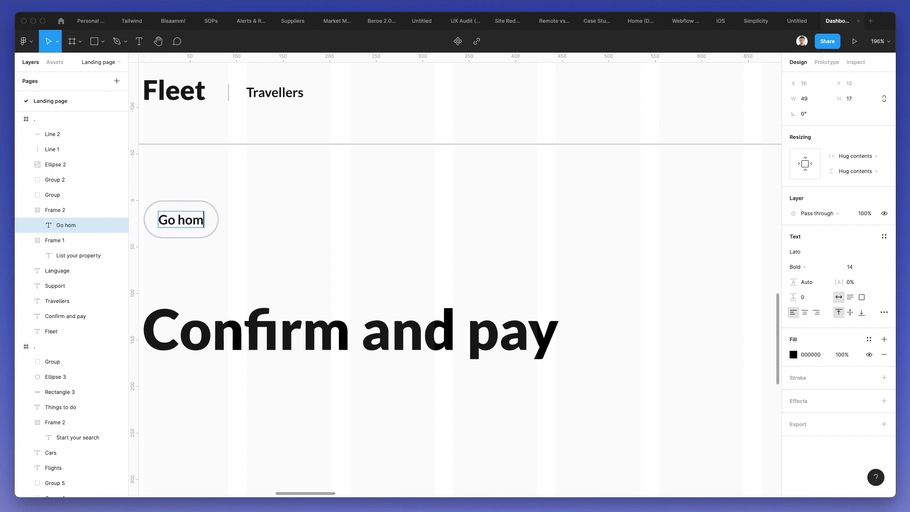
{"action": "left_click", "coordinate": [250, 209]}
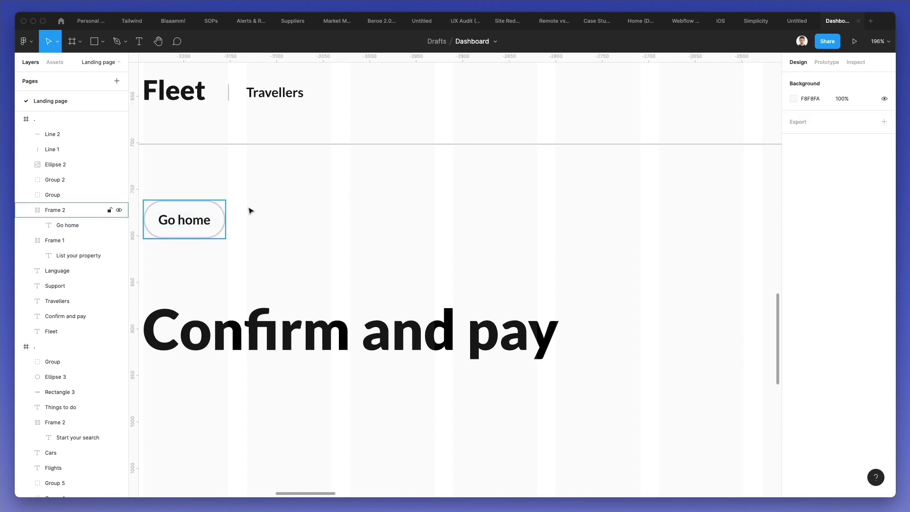
- Move the 'Confirm and pay' heading up slightly, closer beneath the Go home button
{"action": "scroll", "coordinate": [279, 204], "scroll_direction": "down", "scroll_amount": 2}
{"action": "scroll", "coordinate": [278, 203], "scroll_direction": "down", "scroll_amount": 4}
{"action": "left_click", "coordinate": [235, 208]}
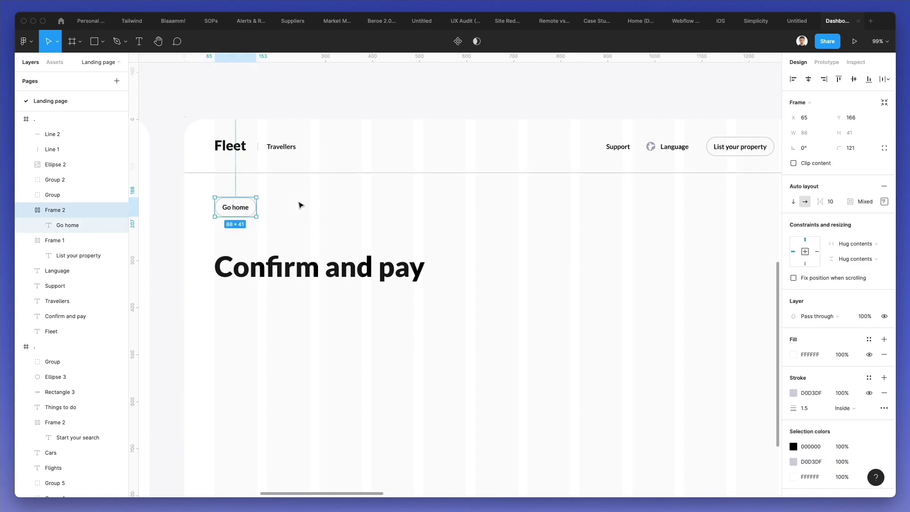
{"action": "left_click_drag", "start_coordinate": [269, 267], "coordinate": [269, 260]}
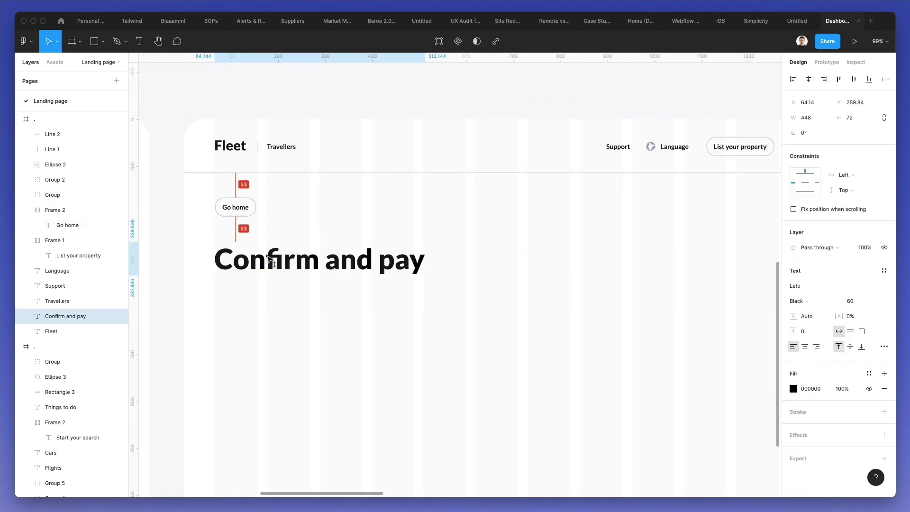
{"action": "left_click", "coordinate": [341, 226]}
{"action": "scroll", "coordinate": [341, 226], "scroll_direction": "down", "scroll_amount": 3}
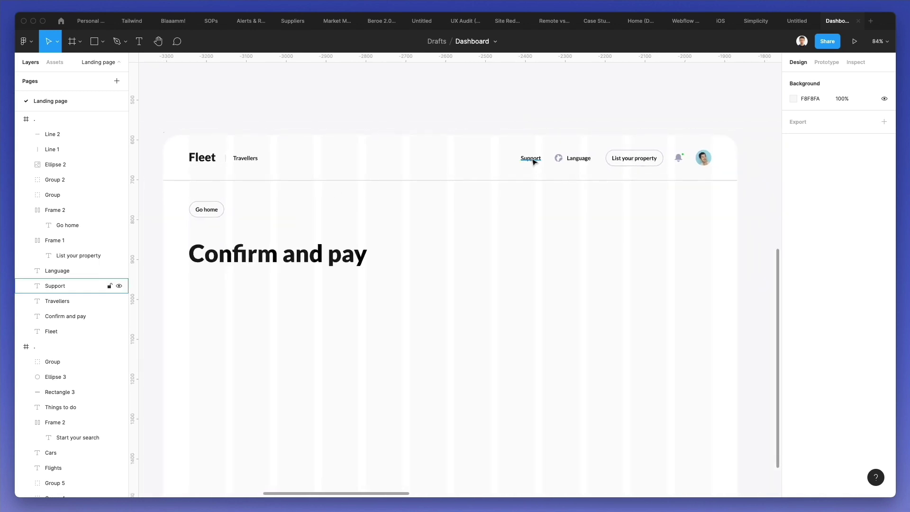
- Copy the grey 'Add guest' text into the checkout frame, placed right of Go home
{"action": "scroll", "coordinate": [467, 178], "scroll_direction": "left", "scroll_amount": 10}
{"action": "scroll", "coordinate": [467, 179], "scroll_direction": "down", "scroll_amount": 3}
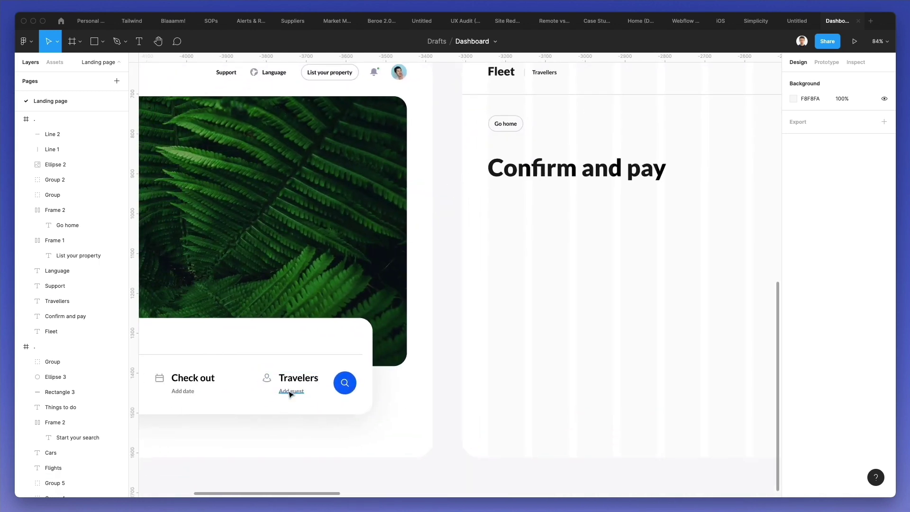
{"action": "left_click", "coordinate": [290, 393]}
{"action": "scroll", "coordinate": [436, 327], "scroll_direction": "right", "scroll_amount": 10}
{"action": "scroll", "coordinate": [436, 326], "scroll_direction": "up", "scroll_amount": 2}
{"action": "left_click", "coordinate": [433, 327]}
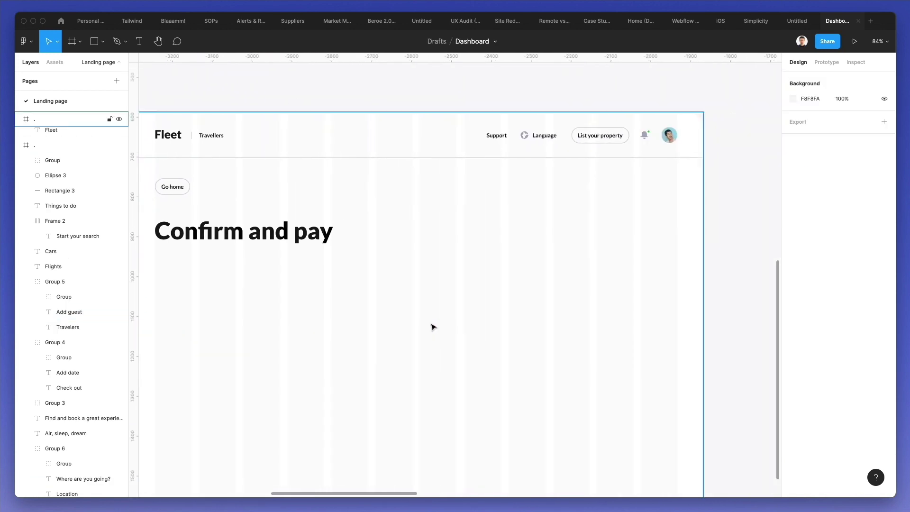
{"action": "key", "text": "super+v"}
{"action": "left_click_drag", "start_coordinate": [440, 278], "coordinate": [565, 192]}
- Retype the pasted label as 'Spectacular views of Queenstown'
{"action": "double_click", "coordinate": [563, 188]}
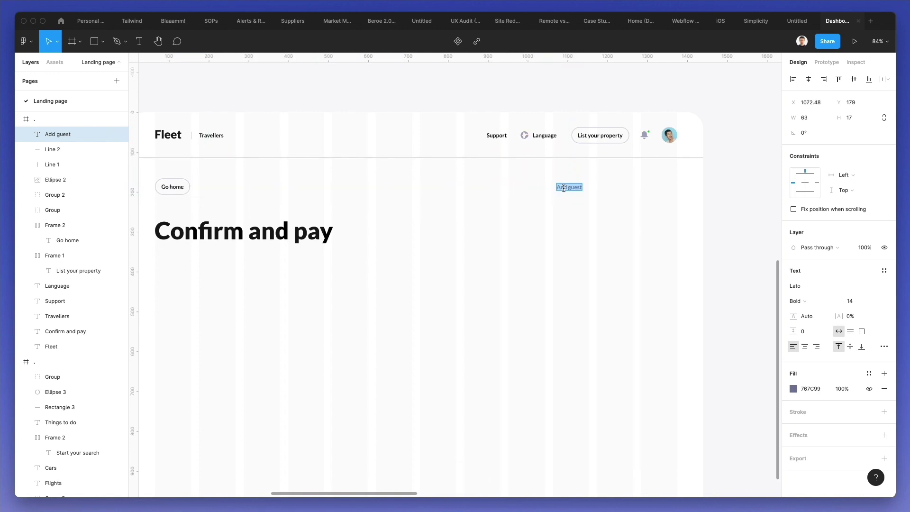
{"action": "type", "text": "Spectacular"}
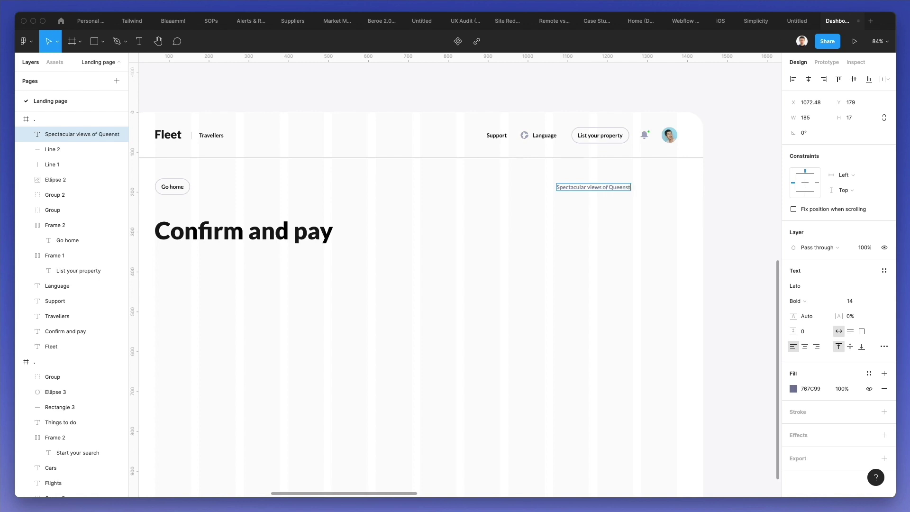
{"action": "scroll", "coordinate": [577, 221], "scroll_direction": "down", "scroll_amount": 2}
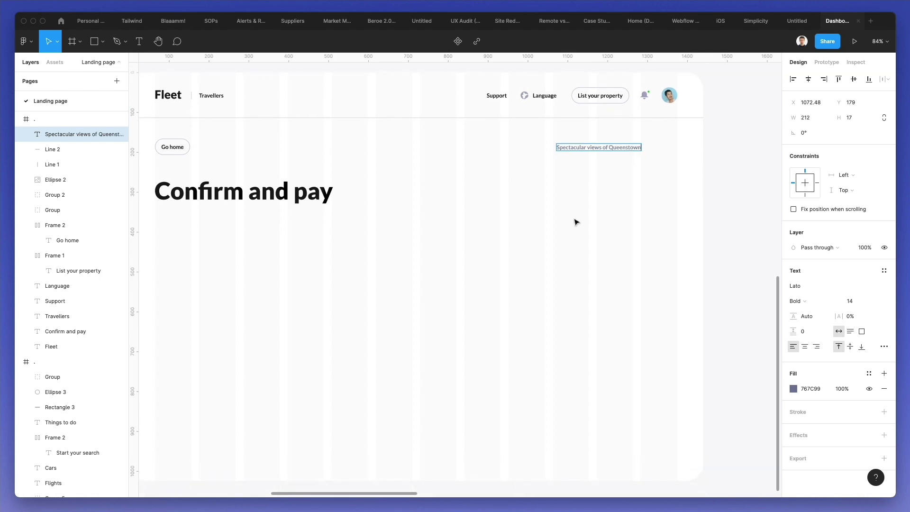
{"action": "left_click", "coordinate": [623, 159]}
{"action": "left_click_drag", "start_coordinate": [603, 153], "coordinate": [293, 147]}
{"action": "key", "text": "Escape"}
{"action": "key", "text": "Escape"}
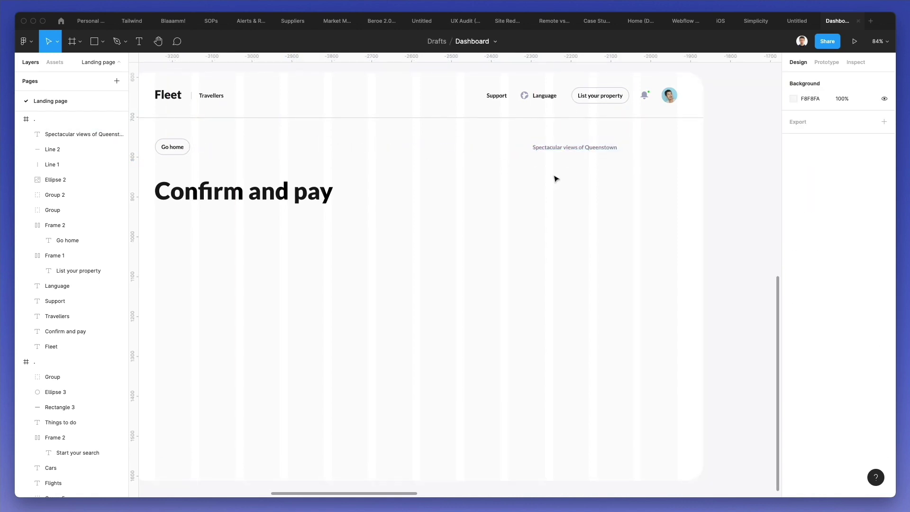
{"action": "scroll", "coordinate": [561, 159], "scroll_direction": "up", "scroll_amount": 1}
{"action": "scroll", "coordinate": [560, 159], "scroll_direction": "left", "scroll_amount": 15}
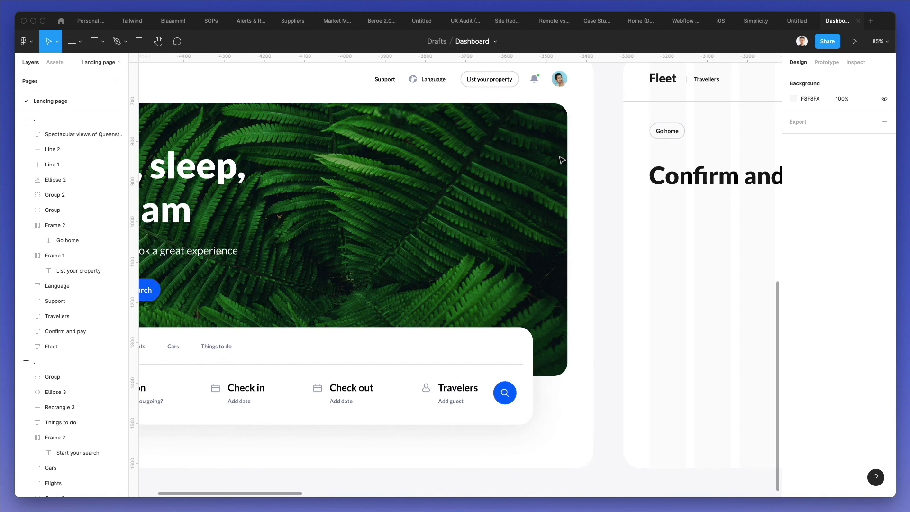
{"action": "scroll", "coordinate": [561, 159], "scroll_direction": "left", "scroll_amount": 2}
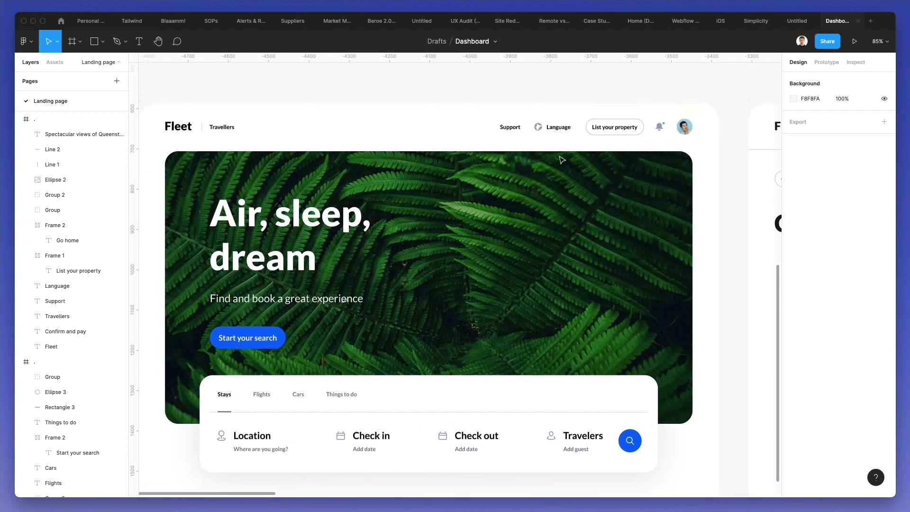
{"action": "scroll", "coordinate": [561, 160], "scroll_direction": "right", "scroll_amount": 16}
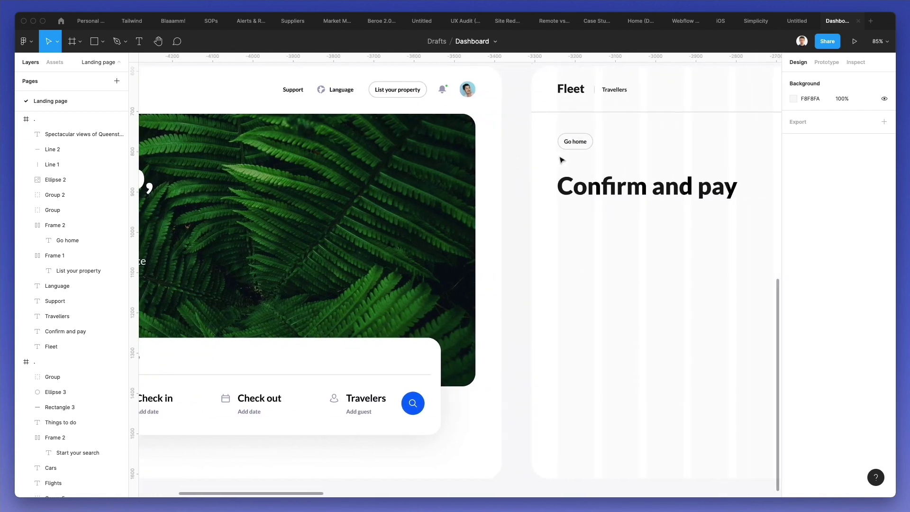
{"action": "scroll", "coordinate": [677, 127], "scroll_direction": "up", "scroll_amount": 8}
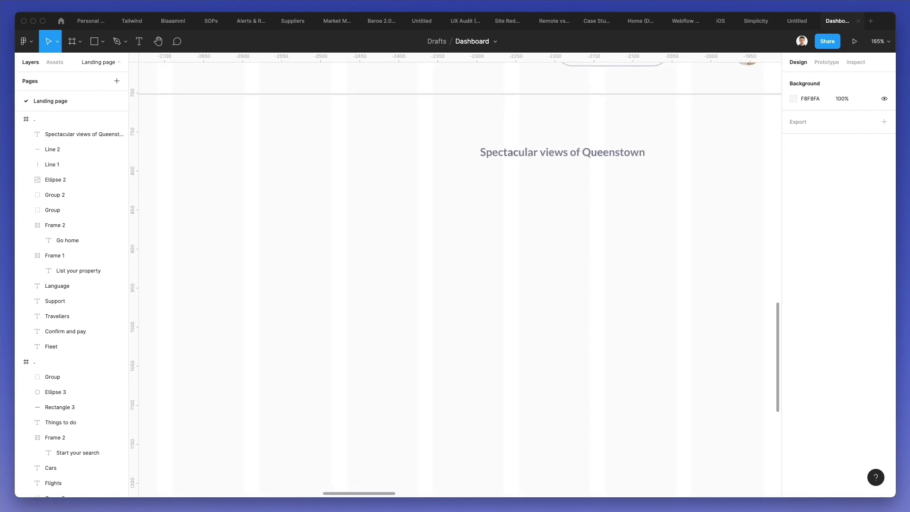
- Search Nucleo for 'arrow' and drag a chevron icon onto the Figma checkout frame
{"action": "key", "text": "super+shift+n"}
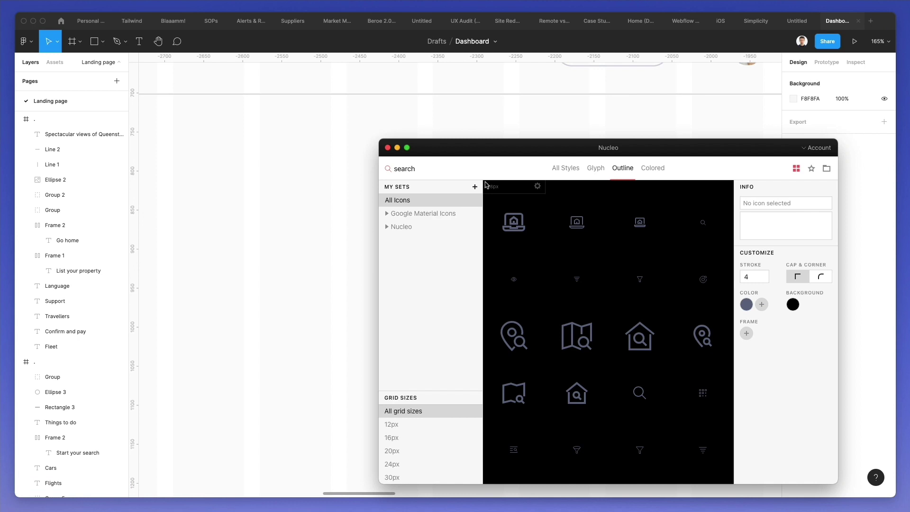
{"action": "type", "text": "arrow"}
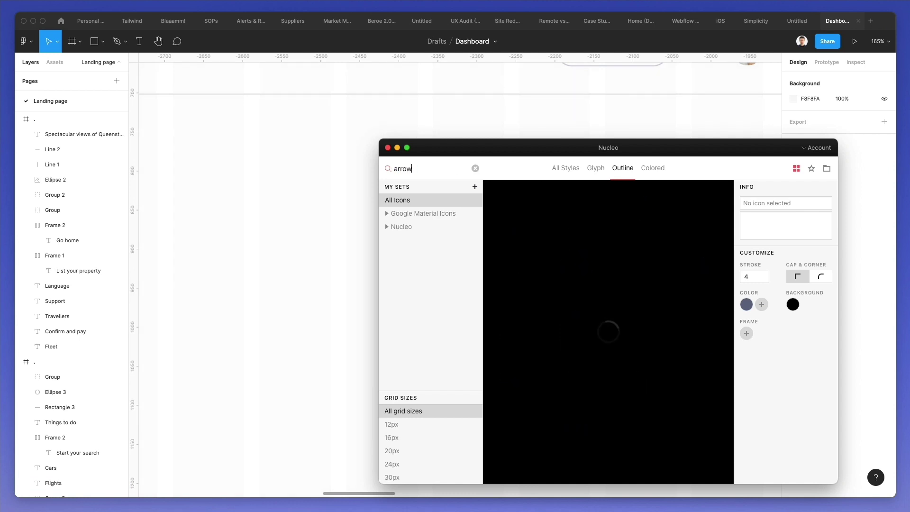
{"action": "scroll", "coordinate": [635, 271], "scroll_direction": "down", "scroll_amount": 1}
{"action": "scroll", "coordinate": [634, 272], "scroll_direction": "down", "scroll_amount": 10}
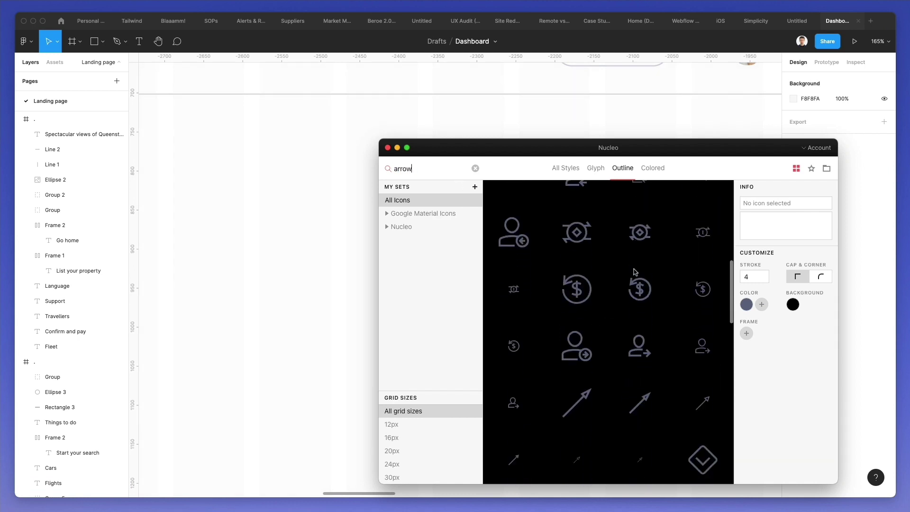
{"action": "left_click_drag", "start_coordinate": [641, 304], "coordinate": [658, 92]}
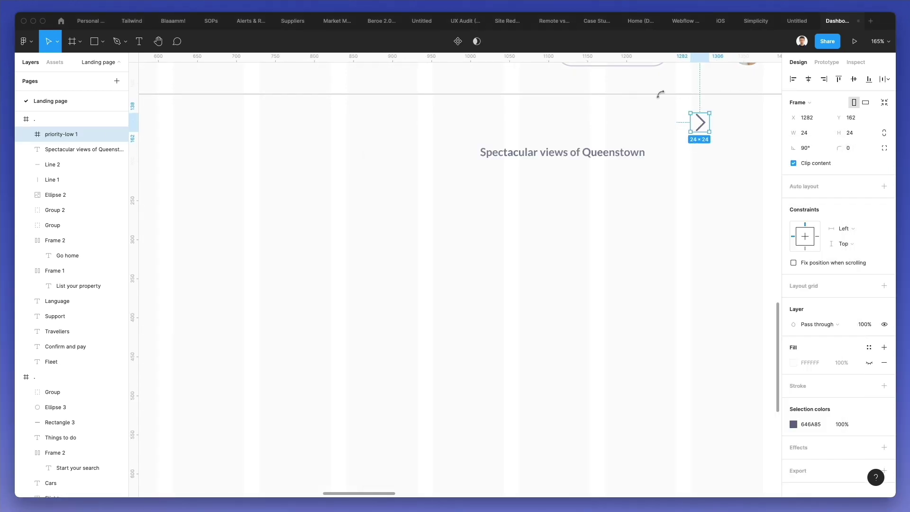
- Rotate the chevron to point right, shrink it, and nudge it after the Queenstown title
{"action": "key", "text": "super+shift+g"}
{"action": "left_click_drag", "start_coordinate": [700, 111], "coordinate": [654, 156]}
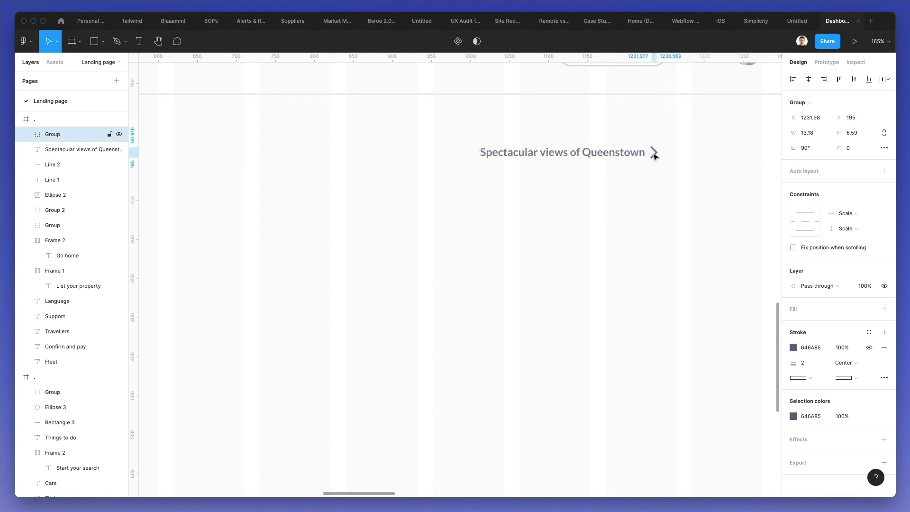
{"action": "key", "text": "Right"}
{"action": "key", "text": "Right"}
{"action": "key", "text": "Right"}
{"action": "key", "text": "Right"}
{"action": "key", "text": "Right"}
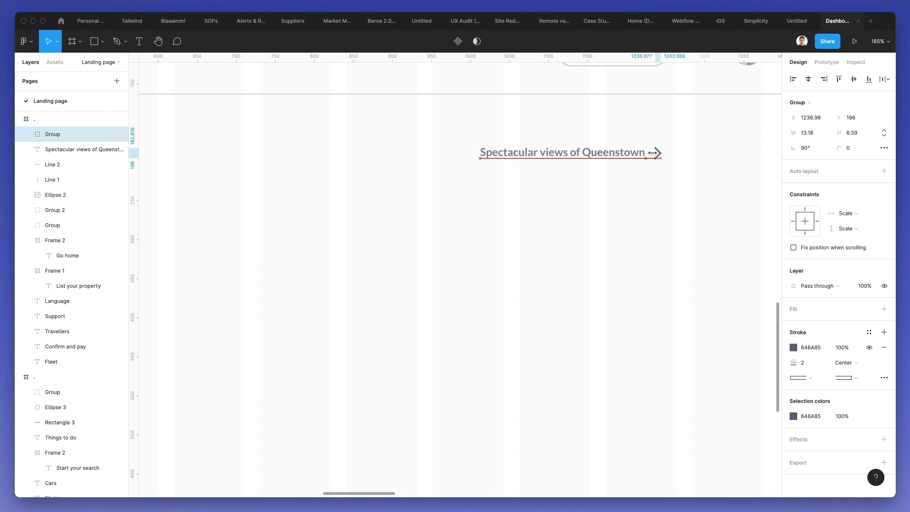
{"action": "left_click", "coordinate": [652, 157]}
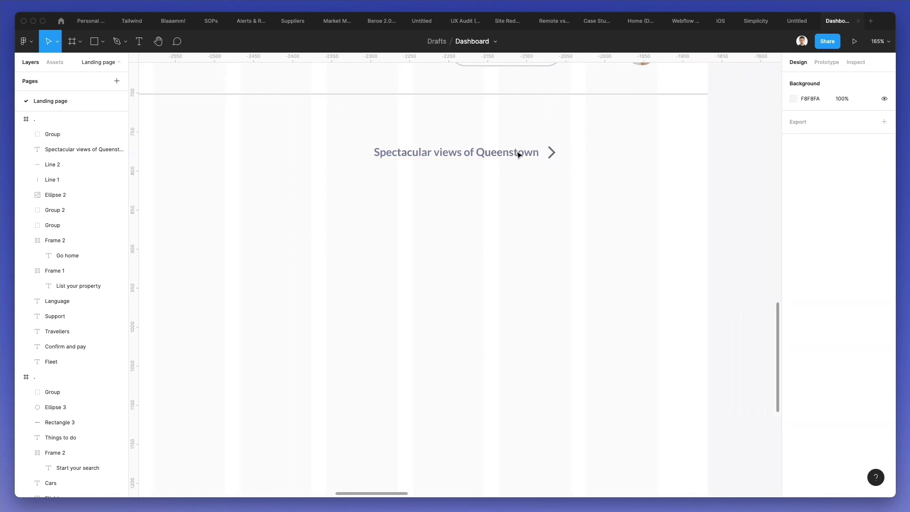
- Copy the Queenstown label to the chevron's right and retype it as 'Confirm and pay'
{"action": "left_click_drag", "start_coordinate": [424, 152], "coordinate": [623, 159]}
{"action": "double_click", "coordinate": [623, 160]}
{"action": "type", "text": "Confirm and pay"}
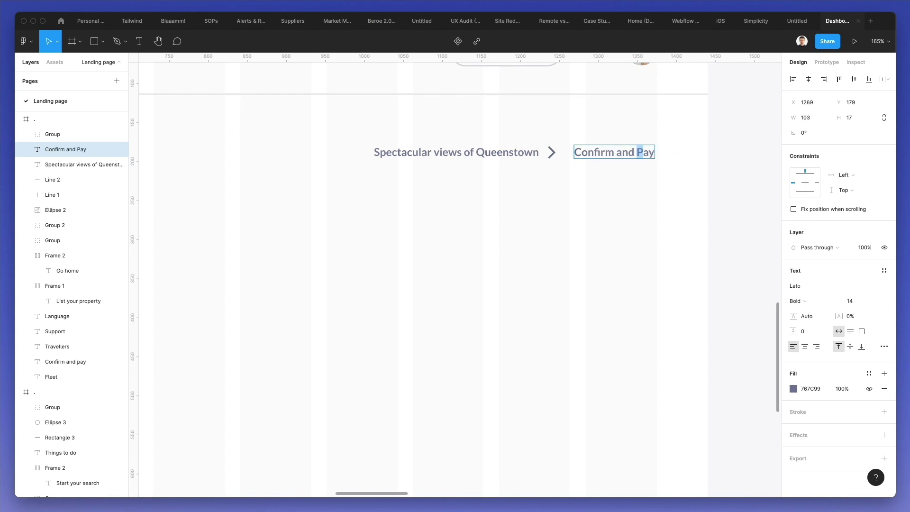
{"action": "key", "text": "Escape"}
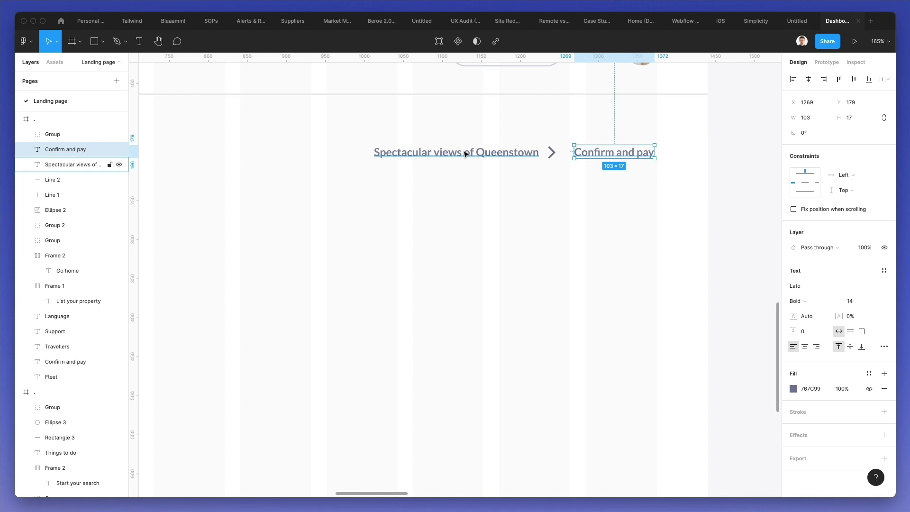
- Fade the 'Confirm and pay' crumb to 60% opacity and fine-tune the breadcrumb spacing
{"action": "key", "text": "5"}
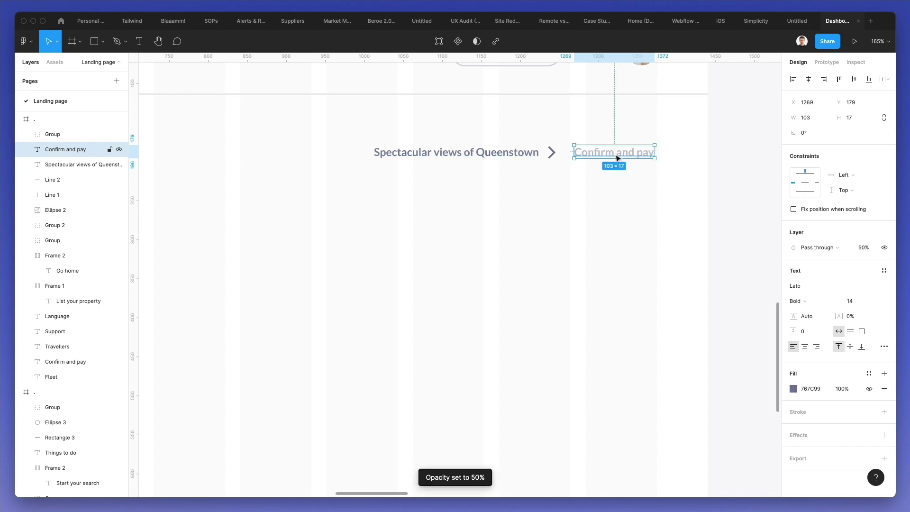
{"action": "left_click", "coordinate": [610, 192]}
{"action": "left_click", "coordinate": [600, 157]}
{"action": "key", "text": "6"}
{"action": "left_click", "coordinate": [560, 155]}
{"action": "left_click", "coordinate": [602, 150]}
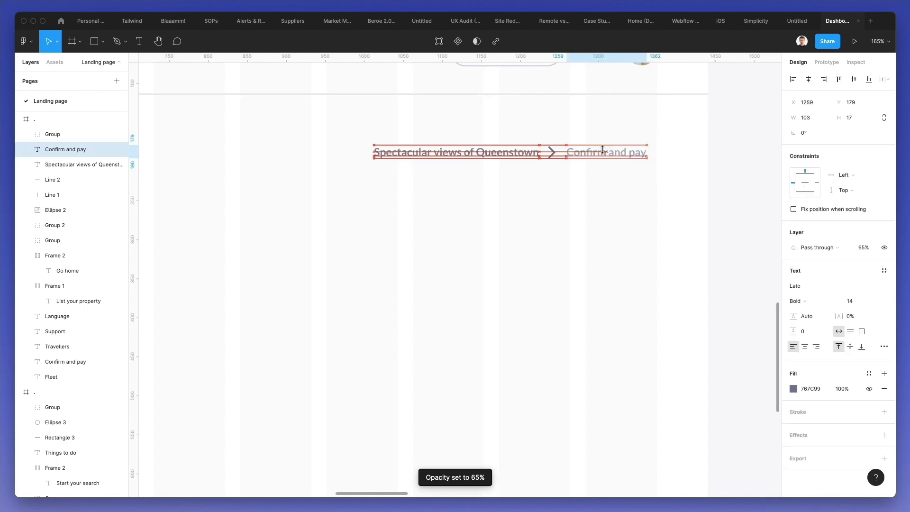
{"action": "key", "text": "Left"}
{"action": "key", "text": "Left"}
{"action": "key", "text": "Left"}
{"action": "key", "text": "Left"}
{"action": "key", "text": "Left"}
{"action": "key", "text": "Left"}
{"action": "key", "text": "Left"}
{"action": "key", "text": "Left"}
{"action": "key", "text": "Left"}
{"action": "key", "text": "Left"}
{"action": "key", "text": "Left"}
{"action": "key", "text": "Left"}
{"action": "key", "text": "Left"}
{"action": "key", "text": "Right"}
{"action": "key", "text": "Right"}
{"action": "key", "text": "Right"}
{"action": "key", "text": "Right"}
{"action": "key", "text": "Right"}
{"action": "left_click", "coordinate": [551, 156]}
{"action": "key", "text": "Right"}
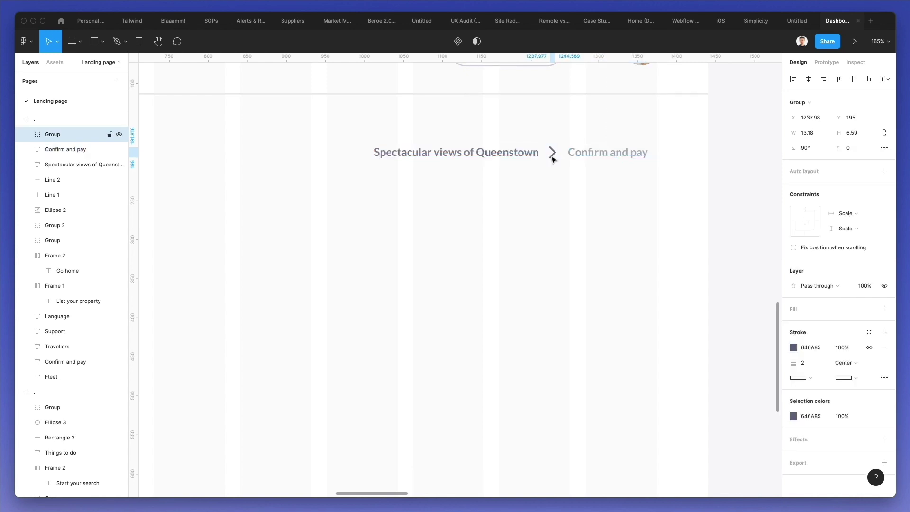
- Shift the whole breadcrumb slightly right to align with the header
{"action": "left_click_drag", "start_coordinate": [371, 116], "coordinate": [651, 179]}
{"action": "left_click_drag", "start_coordinate": [606, 156], "coordinate": [616, 157]}
{"action": "left_click", "coordinate": [530, 238]}
{"action": "scroll", "coordinate": [528, 239], "scroll_direction": "down", "scroll_amount": 3}
{"action": "scroll", "coordinate": [528, 239], "scroll_direction": "down", "scroll_amount": 2}
{"action": "scroll", "coordinate": [528, 239], "scroll_direction": "left", "scroll_amount": 2}
{"action": "scroll", "coordinate": [527, 238], "scroll_direction": "down", "scroll_amount": 3}
- Duplicate the header divider below the heading and shorten it to span under it
{"action": "left_click_drag", "start_coordinate": [371, 124], "coordinate": [369, 205]}
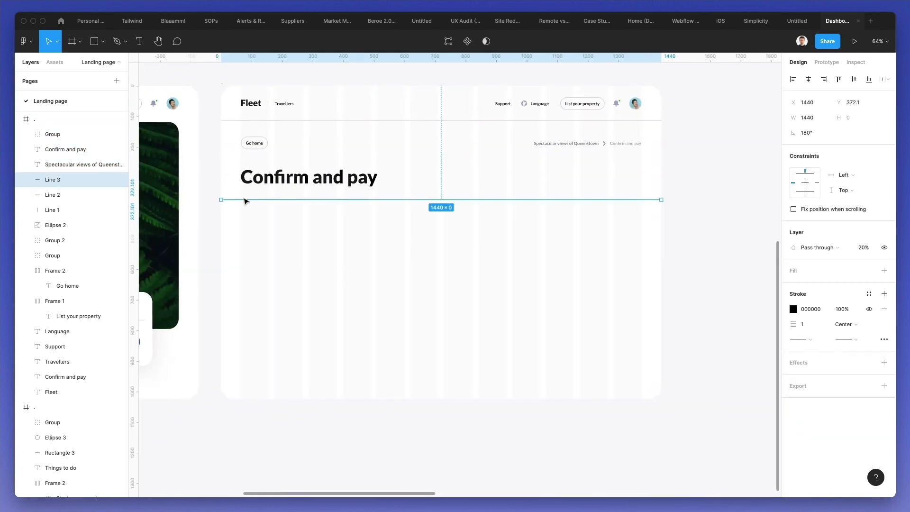
{"action": "left_click_drag", "start_coordinate": [221, 201], "coordinate": [241, 200]}
{"action": "left_click_drag", "start_coordinate": [663, 200], "coordinate": [404, 199]}
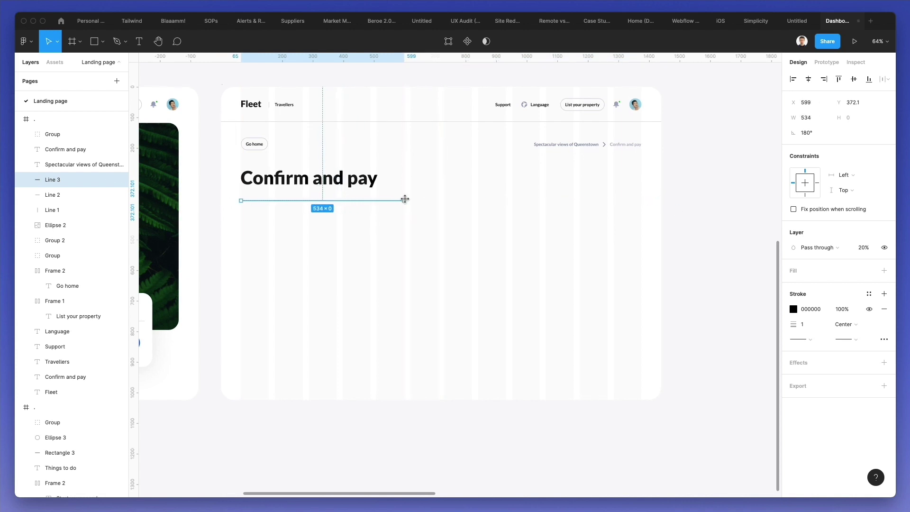
- Reduce the 'Confirm and pay' heading font size to 50
{"action": "left_click", "coordinate": [94, 376]}
{"action": "left_click", "coordinate": [855, 301]}
{"action": "key", "text": "Down"}
{"action": "key", "text": "Down"}
{"action": "key", "text": "Down"}
{"action": "key", "text": "Down"}
{"action": "key", "text": "Down"}
{"action": "key", "text": "Down"}
{"action": "key", "text": "Down"}
{"action": "key", "text": "Down"}
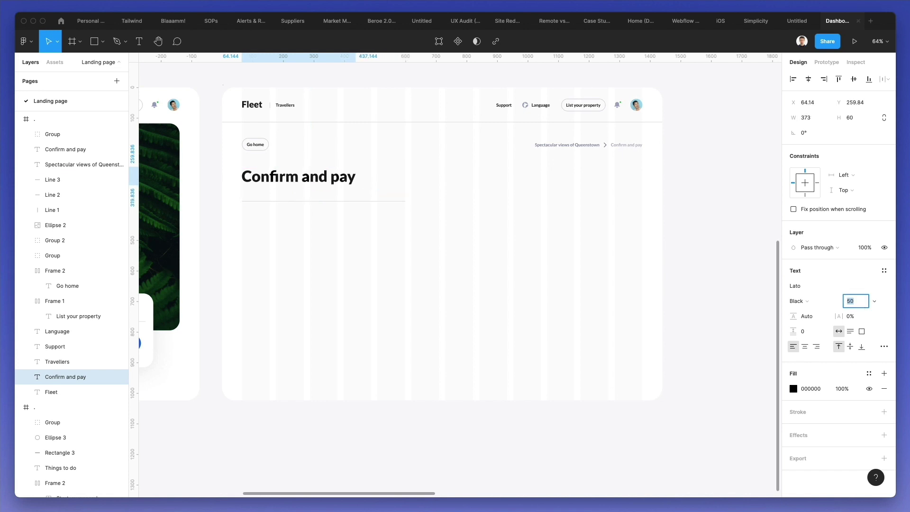
{"action": "key", "text": "Escape"}
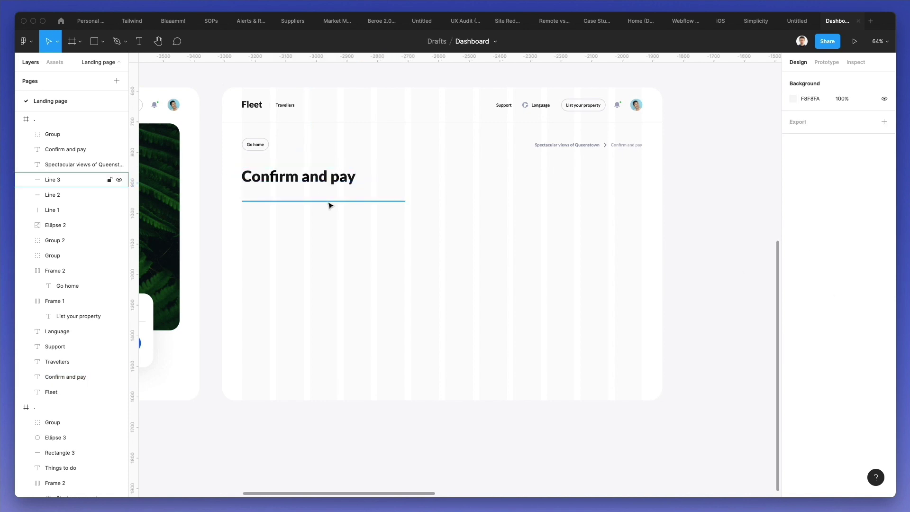
- Set the divider line under the heading to 20% opacity
{"action": "left_click", "coordinate": [330, 204]}
{"action": "key", "text": "2"}
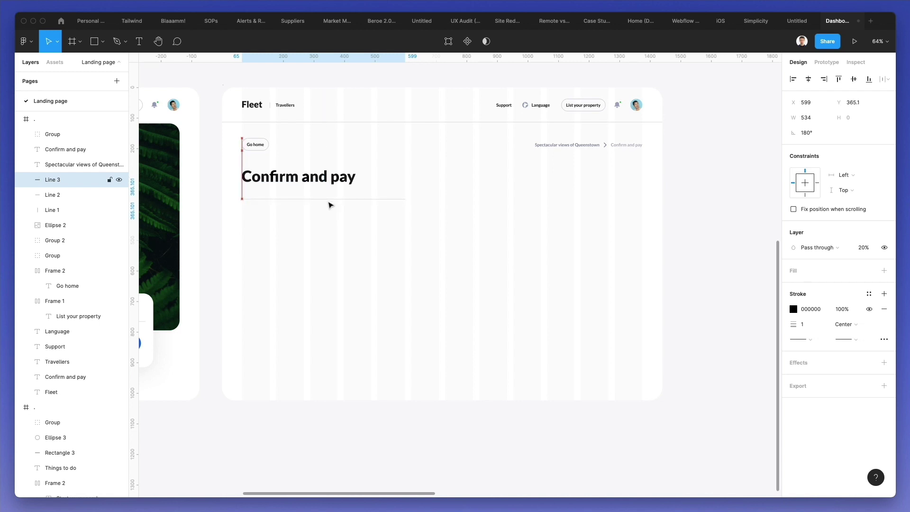
{"action": "left_click", "coordinate": [326, 181]}
{"action": "left_click", "coordinate": [798, 301]}
{"action": "left_click", "coordinate": [739, 288]}
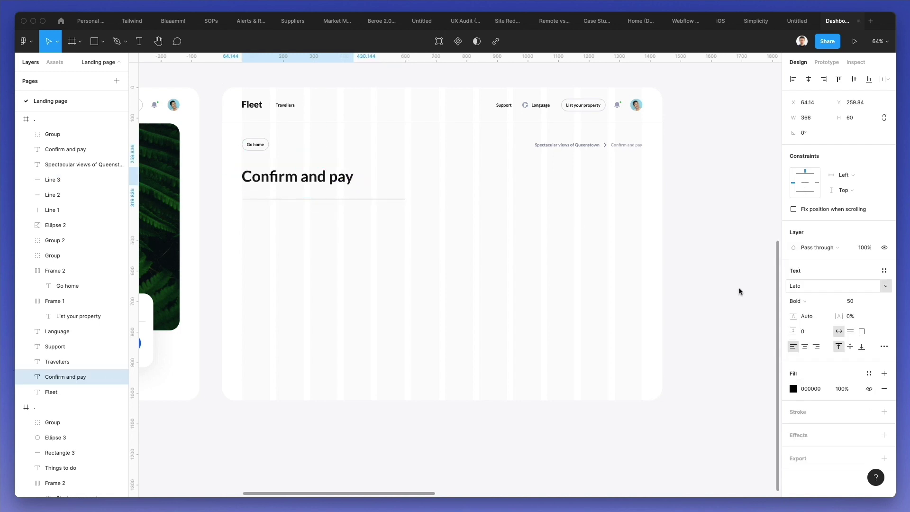
{"action": "left_click", "coordinate": [501, 264]}
{"action": "scroll", "coordinate": [440, 227], "scroll_direction": "up", "scroll_amount": 3}
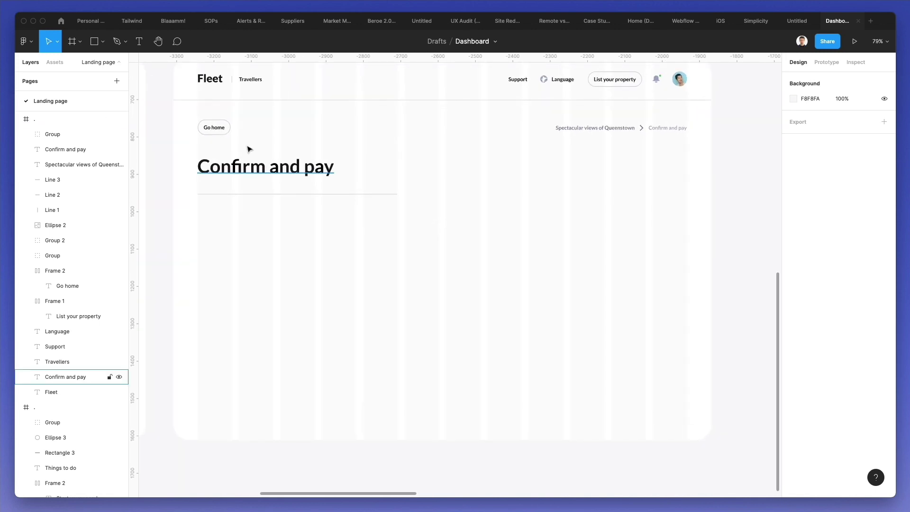
- Copy the white search card background and paste it into the Confirm and pay frame
{"action": "scroll", "coordinate": [247, 142], "scroll_direction": "left", "scroll_amount": 5}
{"action": "right_click", "coordinate": [225, 328]}
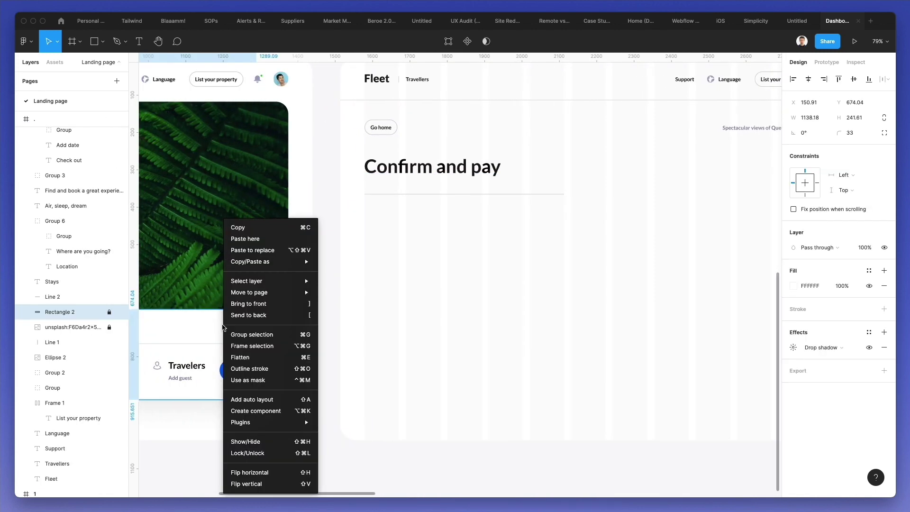
{"action": "left_click", "coordinate": [57, 311]}
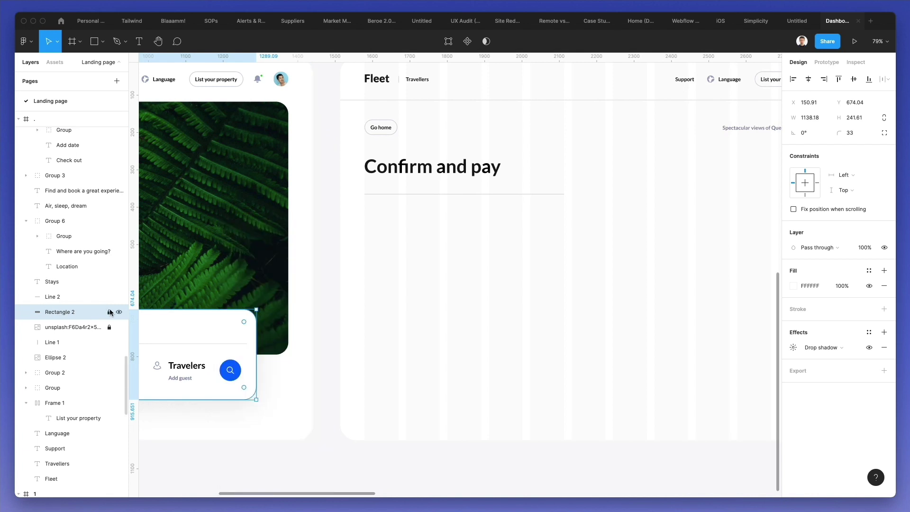
{"action": "scroll", "coordinate": [353, 205], "scroll_direction": "right", "scroll_amount": 5}
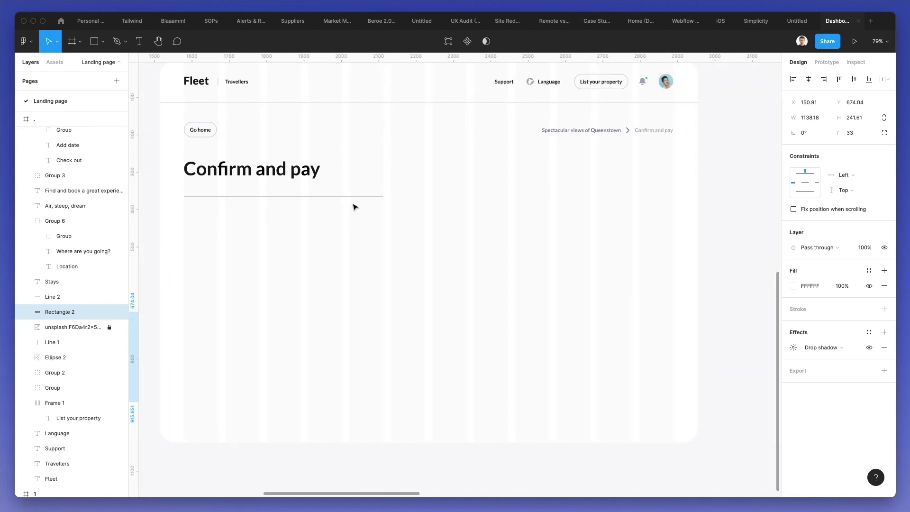
{"action": "key", "text": "super+v"}
{"action": "left_click_drag", "start_coordinate": [337, 301], "coordinate": [690, 221]}
{"action": "scroll", "coordinate": [690, 222], "scroll_direction": "right", "scroll_amount": 10}
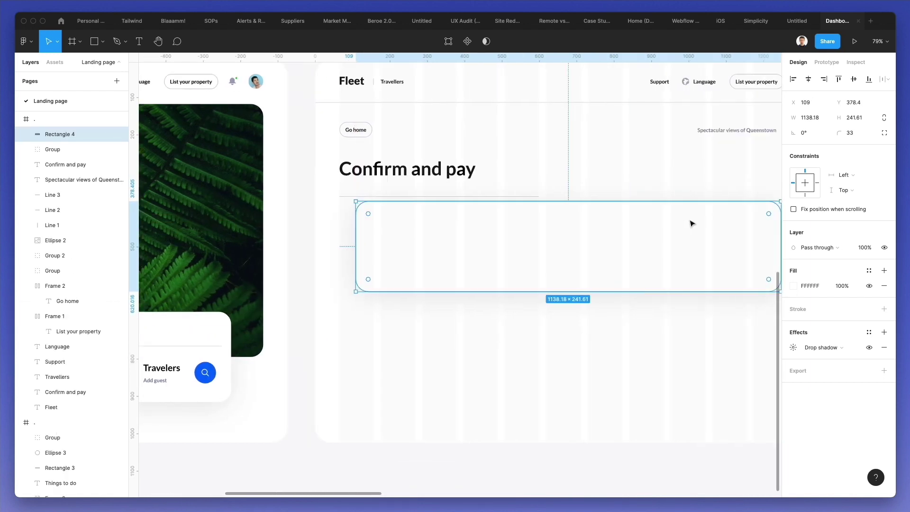
{"action": "left_click_drag", "start_coordinate": [524, 226], "coordinate": [554, 192]}
- Resize the card copy to 534.77×594 on the right side of the page
{"action": "left_click_drag", "start_coordinate": [223, 258], "coordinate": [447, 390]}
{"action": "left_click_drag", "start_coordinate": [483, 298], "coordinate": [487, 290]}
{"action": "left_click", "coordinate": [372, 237]}
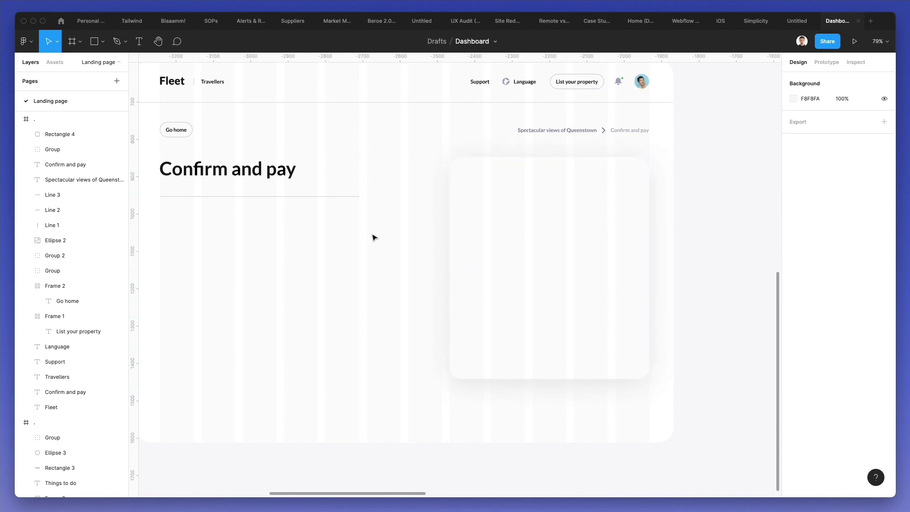
{"action": "scroll", "coordinate": [374, 236], "scroll_direction": "left", "scroll_amount": 2}
{"action": "left_click", "coordinate": [374, 236]}
- Duplicate the Travelers label from the search bar into the Confirm and pay frame
{"action": "scroll", "coordinate": [374, 236], "scroll_direction": "up", "scroll_amount": 2}
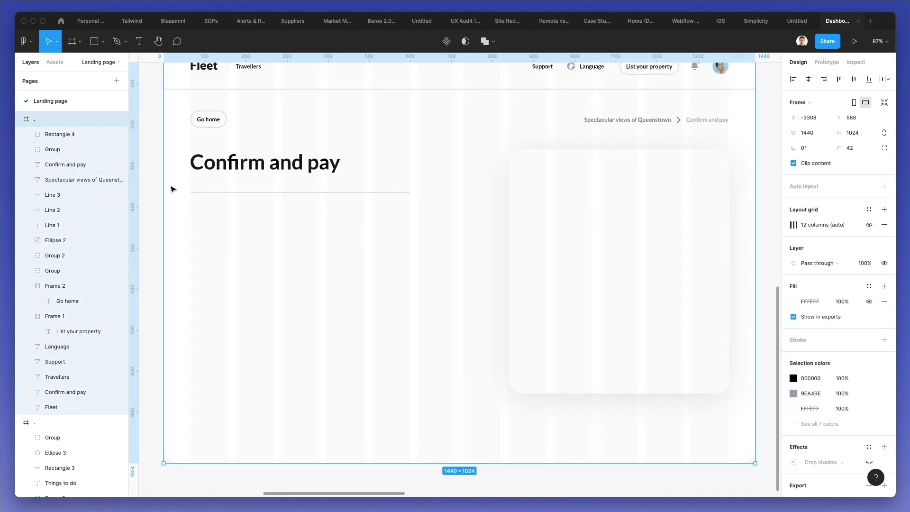
{"action": "scroll", "coordinate": [218, 161], "scroll_direction": "left", "scroll_amount": 8}
{"action": "scroll", "coordinate": [299, 237], "scroll_direction": "down", "scroll_amount": 3}
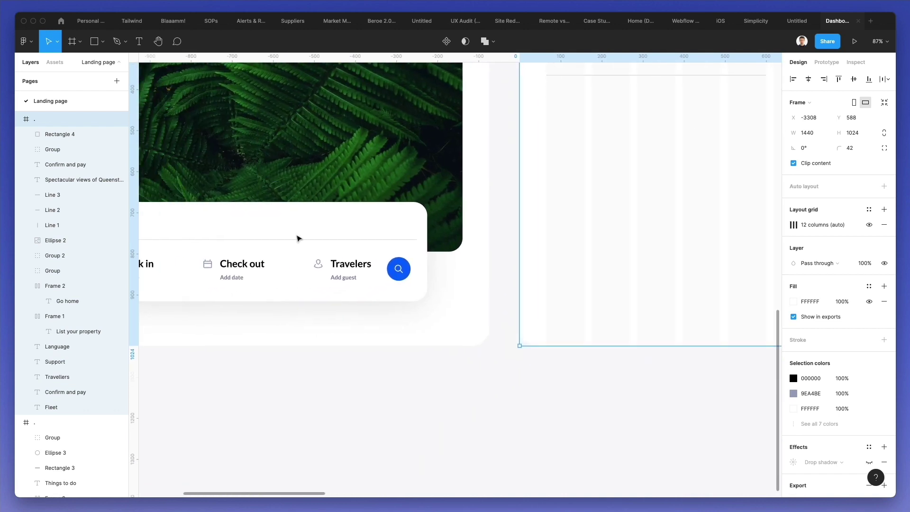
{"action": "left_click", "coordinate": [357, 261]}
{"action": "scroll", "coordinate": [332, 266], "scroll_direction": "right", "scroll_amount": 3}
{"action": "left_click_drag", "start_coordinate": [308, 303], "coordinate": [529, 135]}
{"action": "scroll", "coordinate": [528, 135], "scroll_direction": "right", "scroll_amount": 5}
{"action": "scroll", "coordinate": [528, 135], "scroll_direction": "up", "scroll_amount": 2}
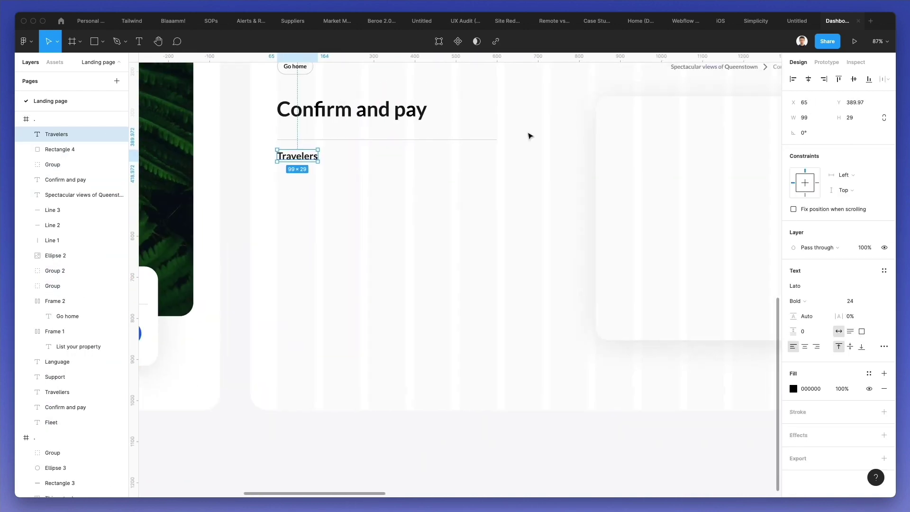
- Retype the copy as 'Your trip' and nudge it just below the divider
{"action": "double_click", "coordinate": [307, 180]}
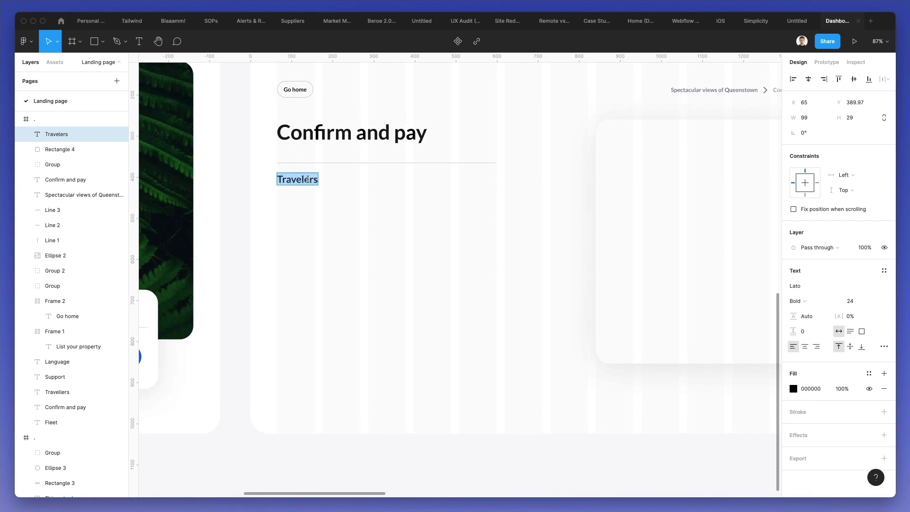
{"action": "type", "text": "Your"}
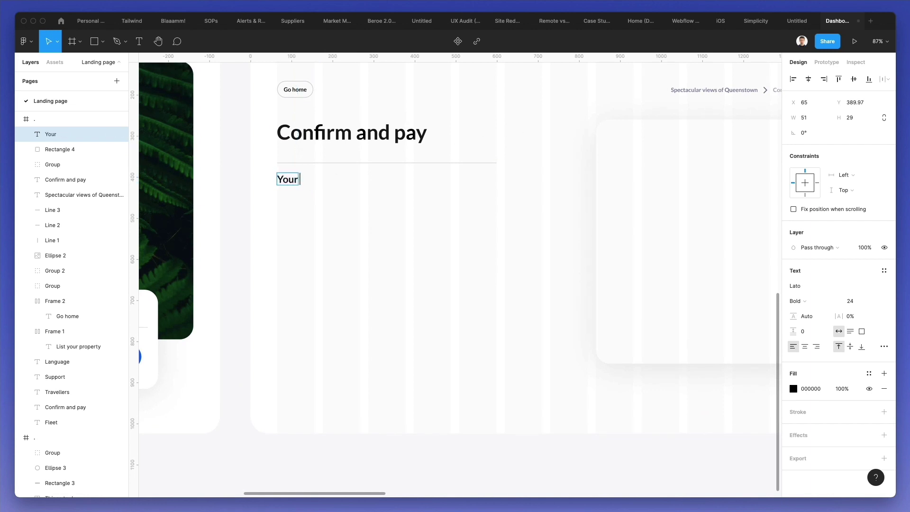
{"action": "type", "text": " trip"}
{"action": "key", "text": "Escape"}
{"action": "key", "text": "shift+Down"}
{"action": "key", "text": "Down"}
{"action": "key", "text": "Down"}
{"action": "key", "text": "Escape"}
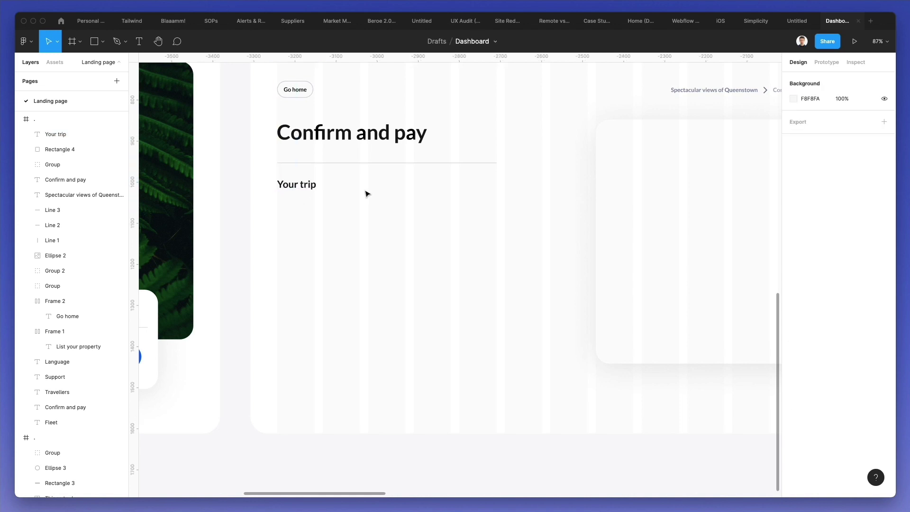
{"action": "scroll", "coordinate": [365, 192], "scroll_direction": "up", "scroll_amount": 4}
{"action": "scroll", "coordinate": [365, 192], "scroll_direction": "right", "scroll_amount": 5}
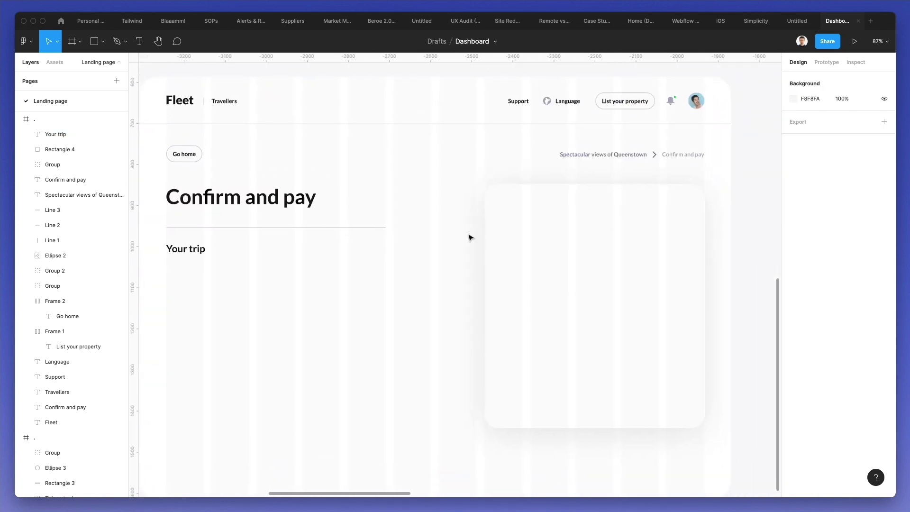
- Duplicate the big card below Your trip and shrink it to a 316×89 box
{"action": "left_click_drag", "start_coordinate": [548, 219], "coordinate": [233, 303]}
{"action": "scroll", "coordinate": [277, 315], "scroll_direction": "down", "scroll_amount": 3}
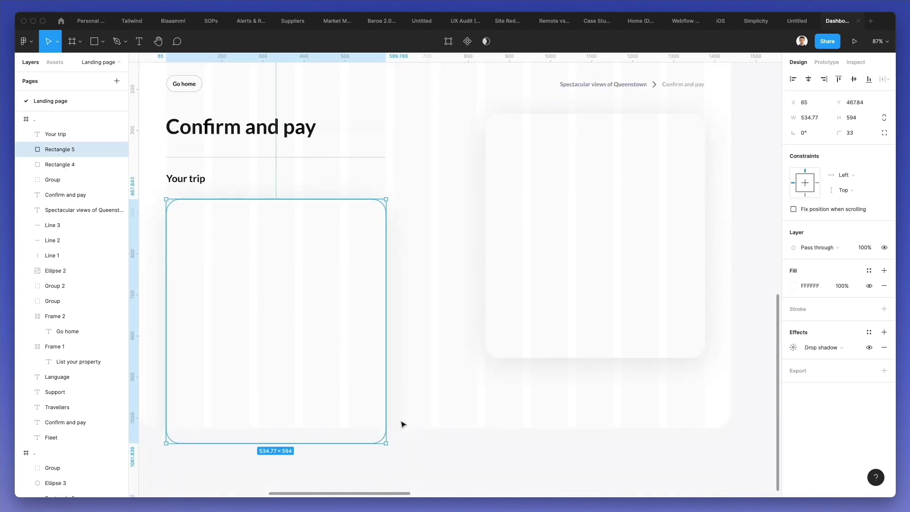
{"action": "left_click_drag", "start_coordinate": [386, 442], "coordinate": [297, 235]}
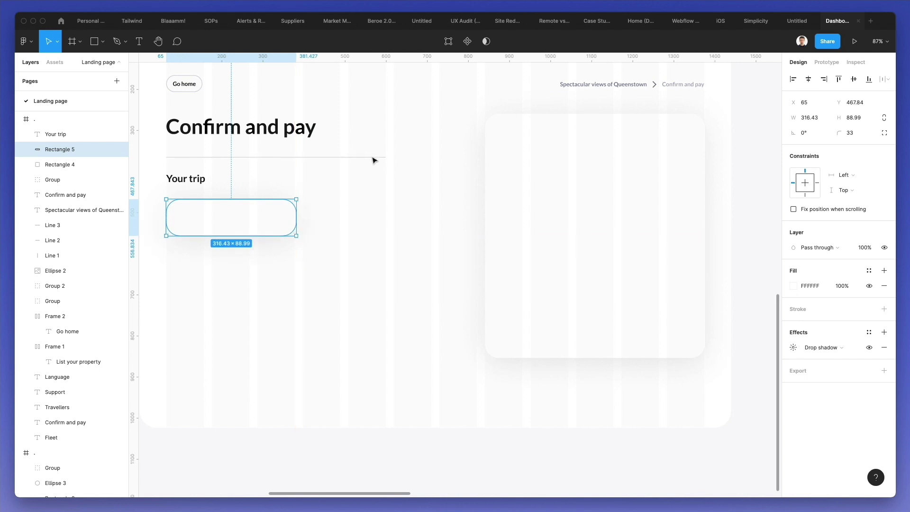
- Lengthen the divider under the heading to 645 wide
{"action": "left_click", "coordinate": [381, 158]}
{"action": "left_click_drag", "start_coordinate": [385, 157], "coordinate": [430, 162]}
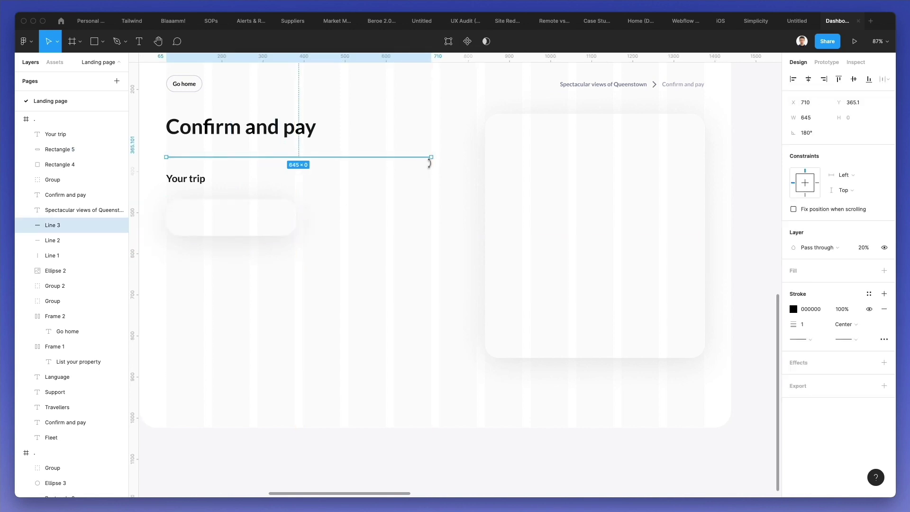
{"action": "left_click", "coordinate": [363, 218]}
- Give the small box a 13 corner radius, no drop shadow and a #F5F5F5 fill
{"action": "left_click", "coordinate": [267, 222]}
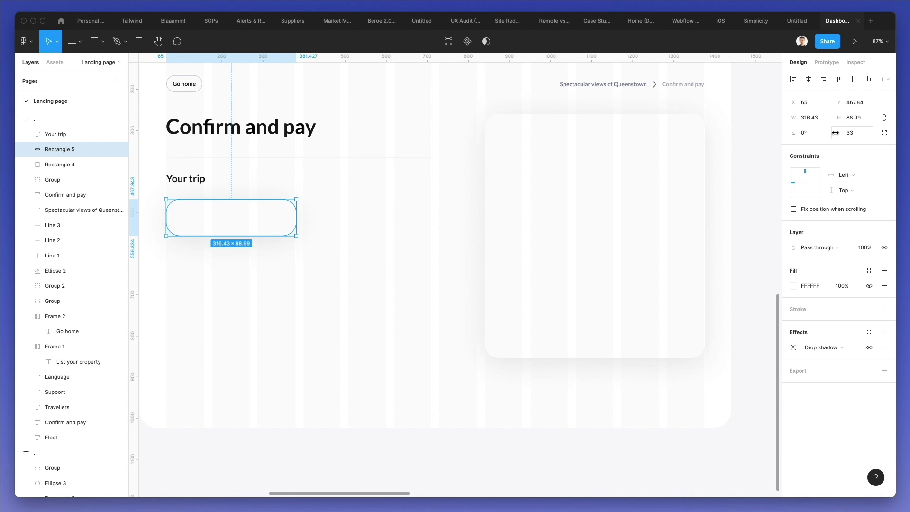
{"action": "left_click_drag", "start_coordinate": [838, 132], "coordinate": [780, 131]}
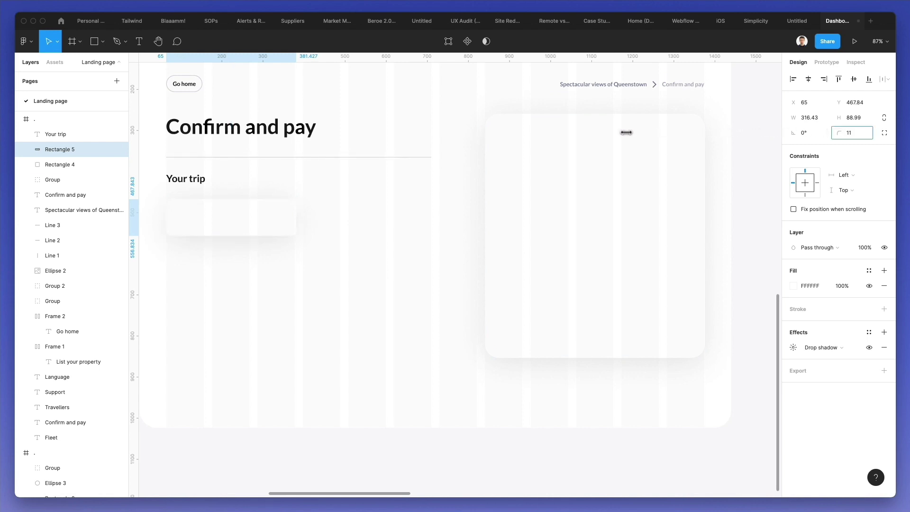
{"action": "left_click_drag", "start_coordinate": [633, 132], "coordinate": [639, 132]}
{"action": "left_click", "coordinate": [868, 347]}
{"action": "left_click", "coordinate": [794, 287]}
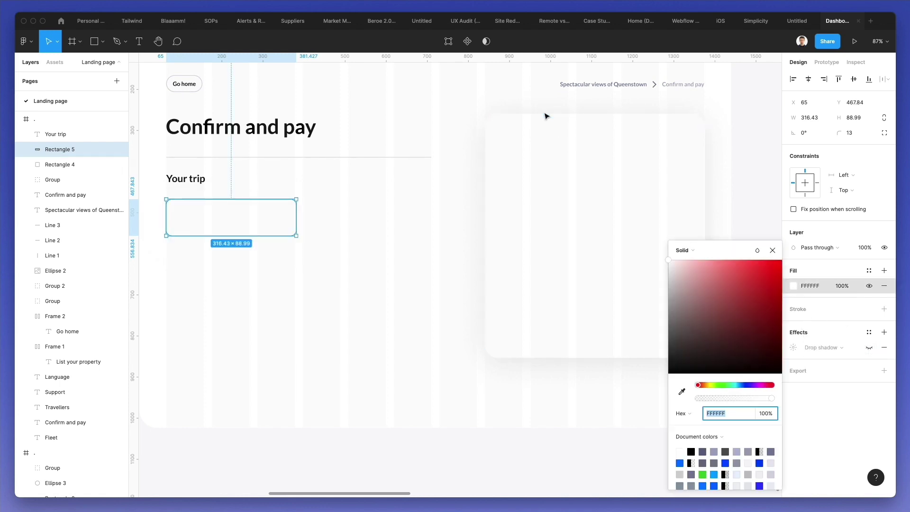
{"action": "key", "text": "i"}
{"action": "left_click", "coordinate": [485, 143]}
{"action": "left_click", "coordinate": [364, 213]}
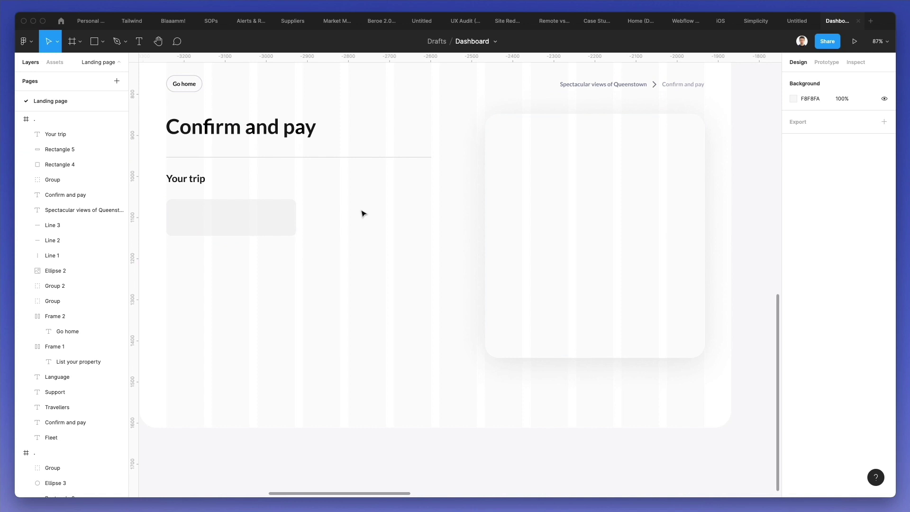
- Duplicate the breadcrumb text into the grey box and retype it as 'Dates'
{"action": "scroll", "coordinate": [263, 219], "scroll_direction": "up", "scroll_amount": 2}
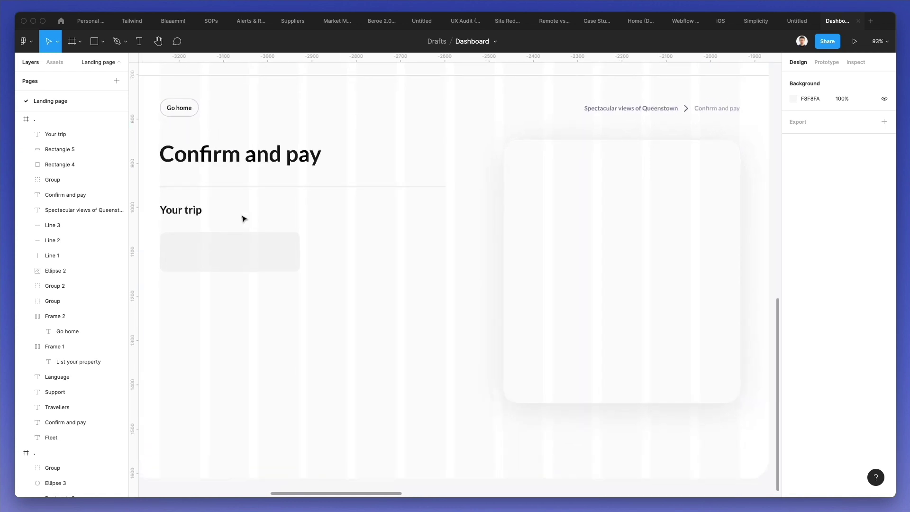
{"action": "scroll", "coordinate": [229, 211], "scroll_direction": "left", "scroll_amount": 3}
{"action": "left_click_drag", "start_coordinate": [706, 112], "coordinate": [283, 248]}
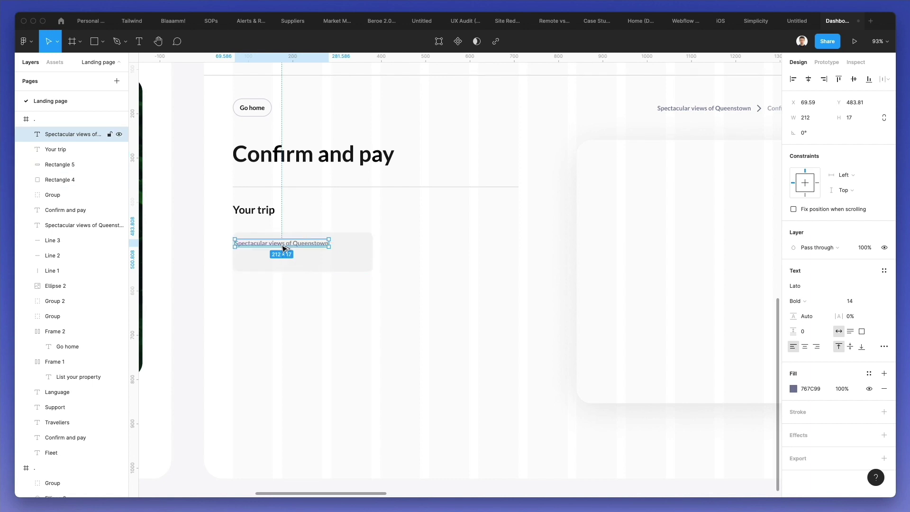
{"action": "left_click", "coordinate": [796, 0]}
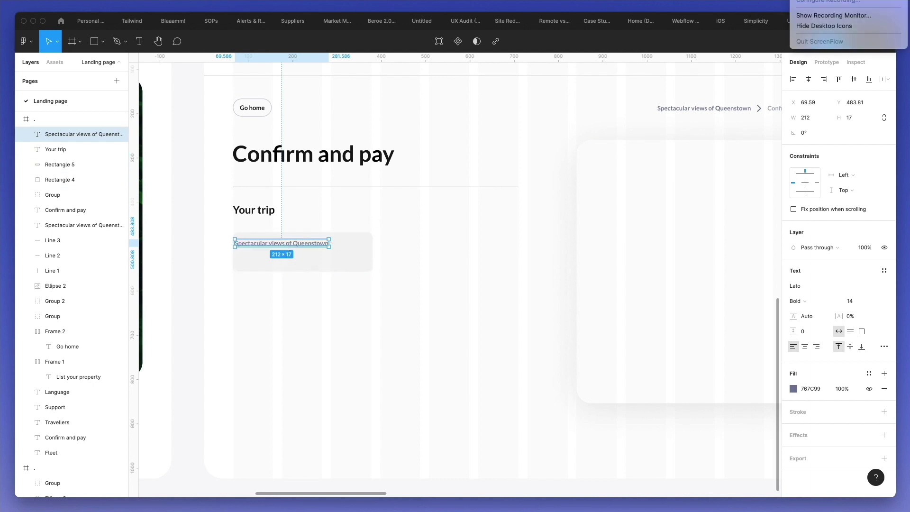
{"action": "key", "text": "Escape"}
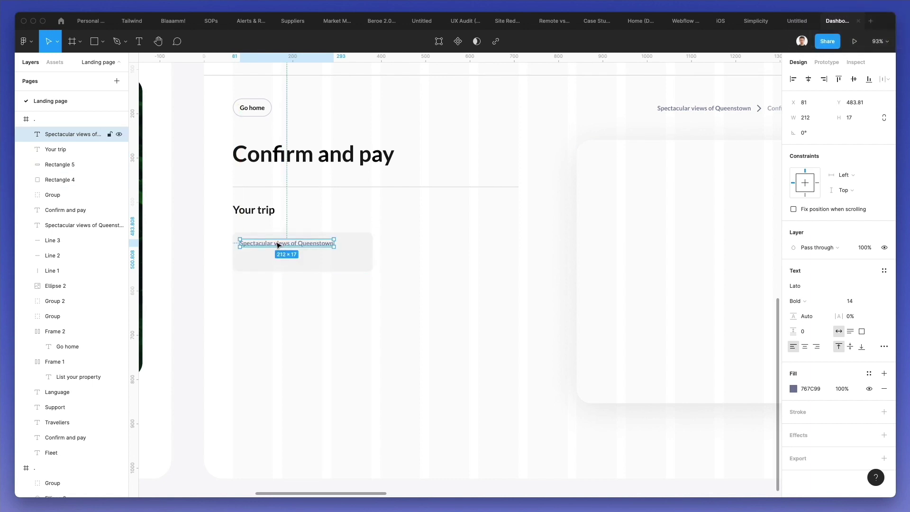
{"action": "key", "text": "Return"}
{"action": "type", "text": "D"}
{"action": "key", "text": "Escape"}
{"action": "key", "text": "Right"}
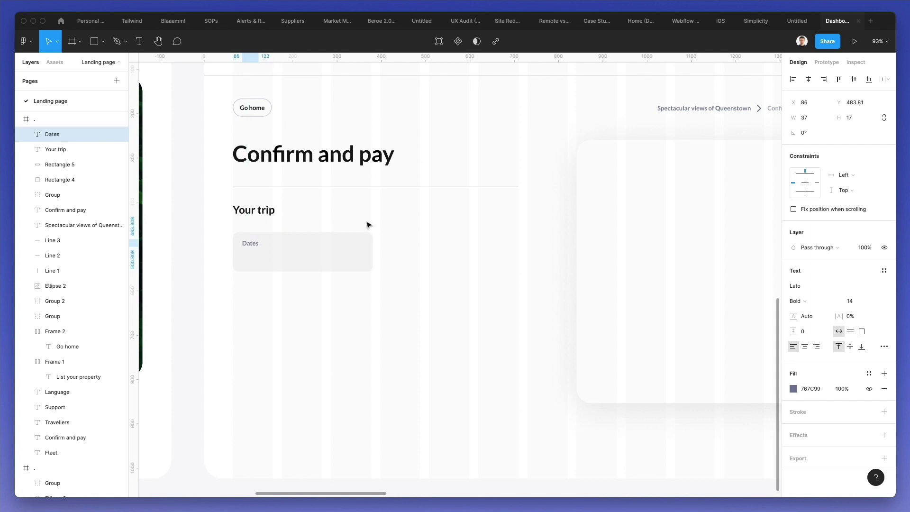
- Add a second line below it reading 'May 15 - 22,2021'
{"action": "key", "text": "super+v"}
{"action": "key", "text": "shift+Down"}
{"action": "key", "text": "shift+Down"}
{"action": "key", "text": "shift+Down"}
{"action": "key", "text": "Return"}
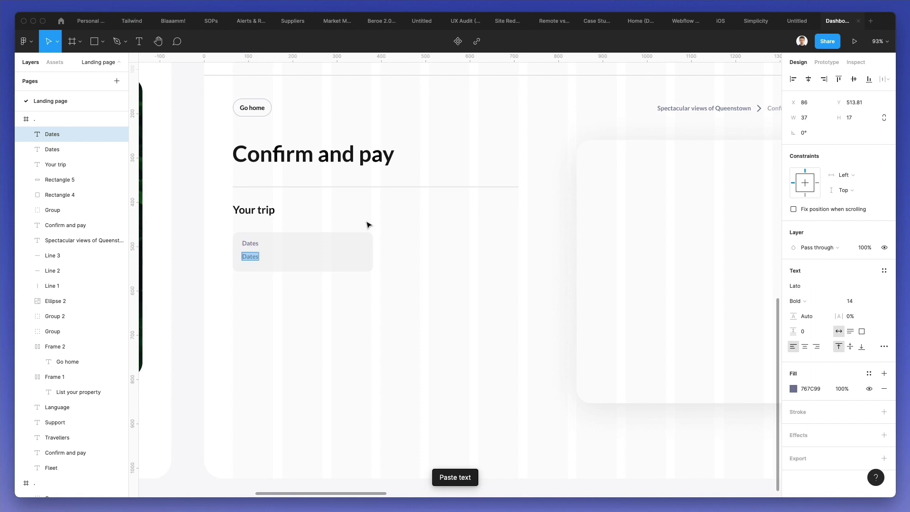
{"action": "type", "text": "May 15 - 22,2021"}
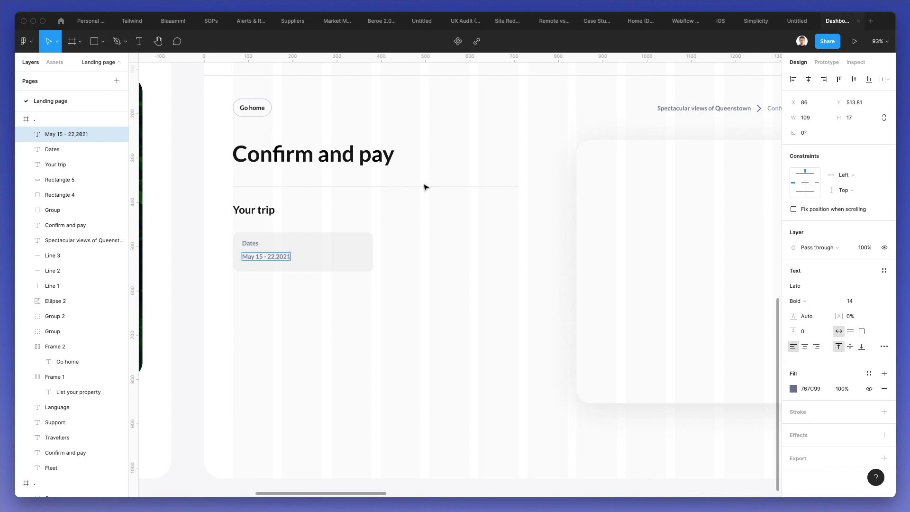
{"action": "key", "text": "Escape"}
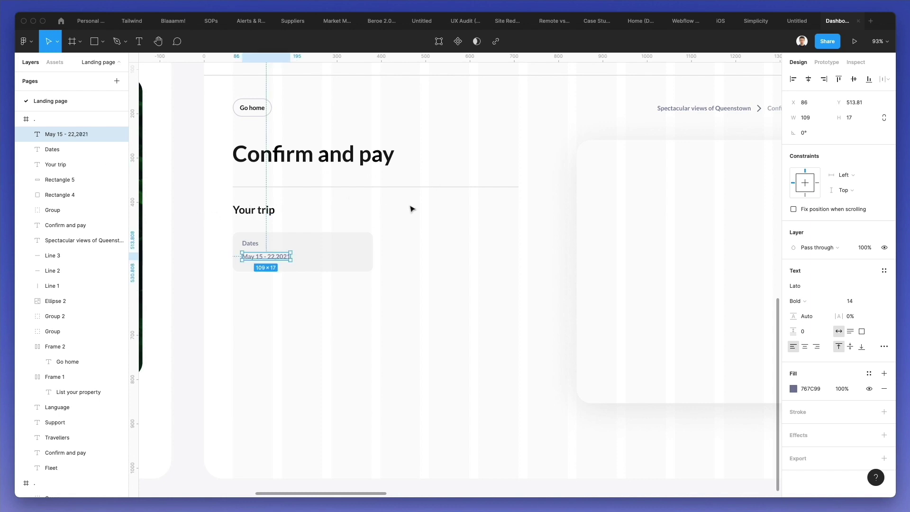
- Set the date text to font size 18, coloured black from the page title
{"action": "scroll", "coordinate": [526, 216], "scroll_direction": "left", "scroll_amount": 1}
{"action": "left_click", "coordinate": [850, 301]}
{"action": "type", "text": "17"}
{"action": "key", "text": "Return"}
{"action": "key", "text": "Up"}
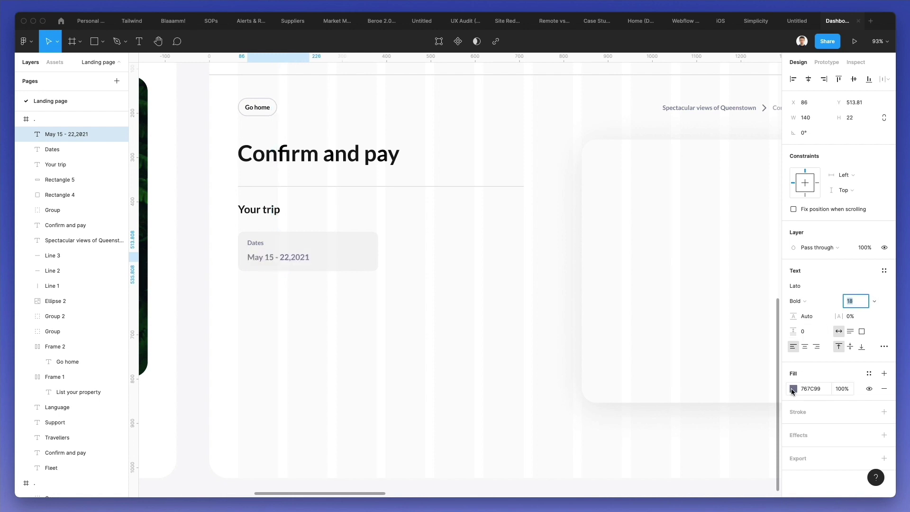
{"action": "left_click", "coordinate": [792, 389]}
{"action": "key", "text": "i"}
{"action": "left_click", "coordinate": [377, 157]}
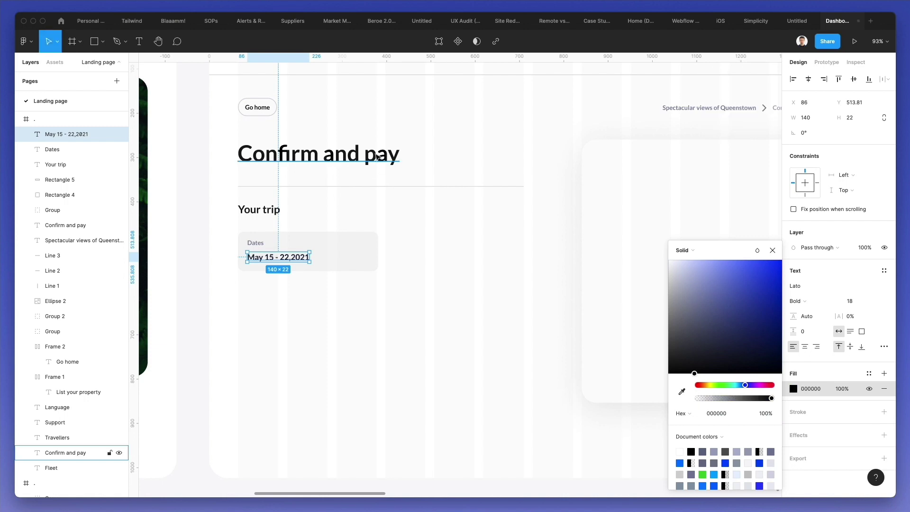
{"action": "left_click", "coordinate": [434, 173]}
- Nudge the Dates label and date text down one pixel together
{"action": "left_click", "coordinate": [264, 243]}
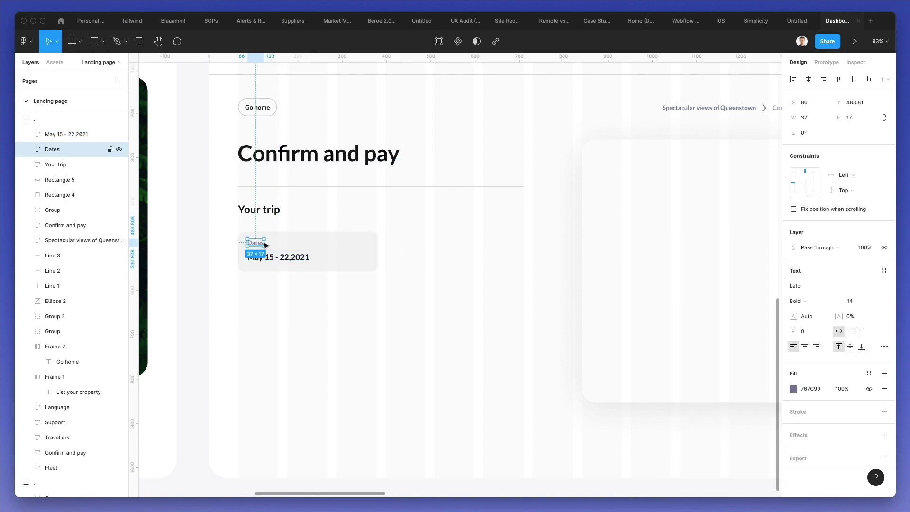
{"action": "left_click", "coordinate": [268, 258], "text": "shift"}
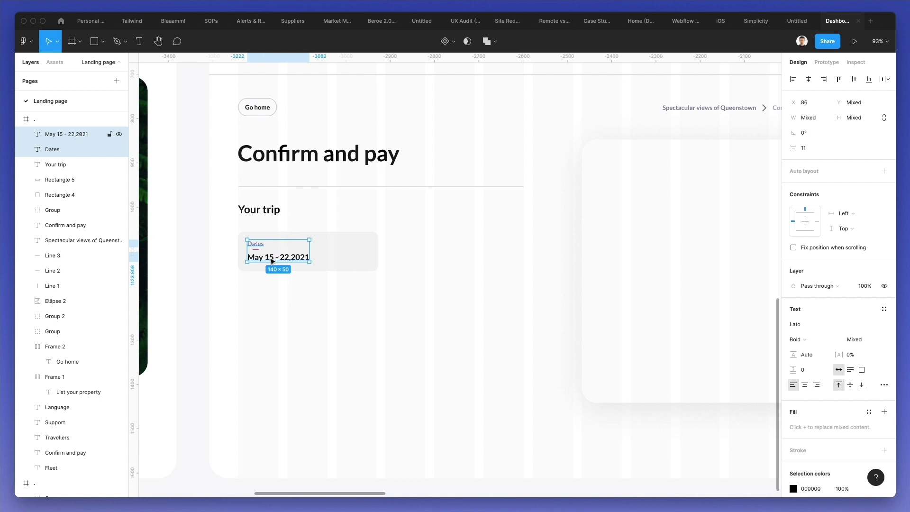
{"action": "key", "text": "Down"}
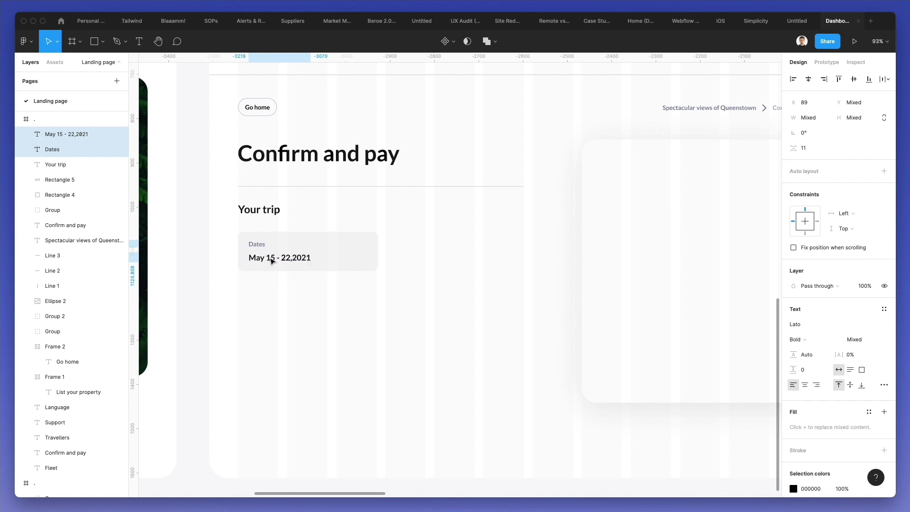
{"action": "left_click", "coordinate": [351, 234]}
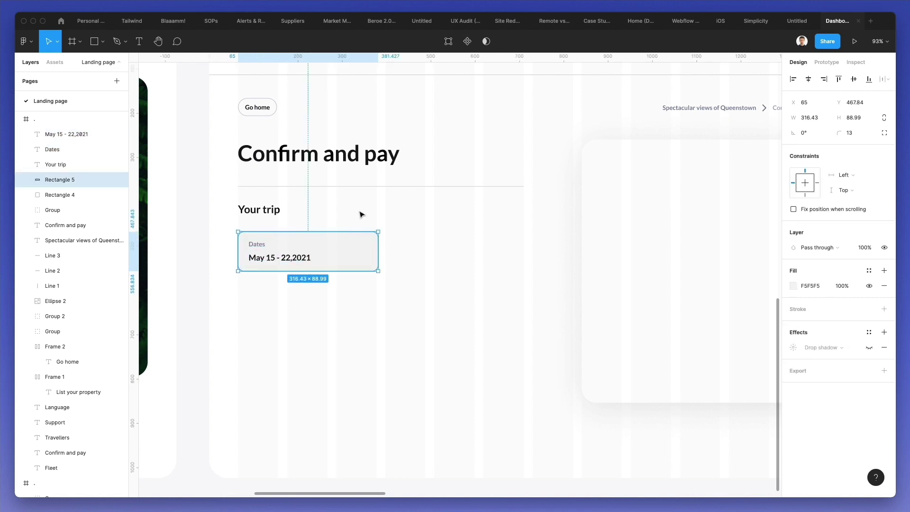
{"action": "left_click", "coordinate": [360, 219]}
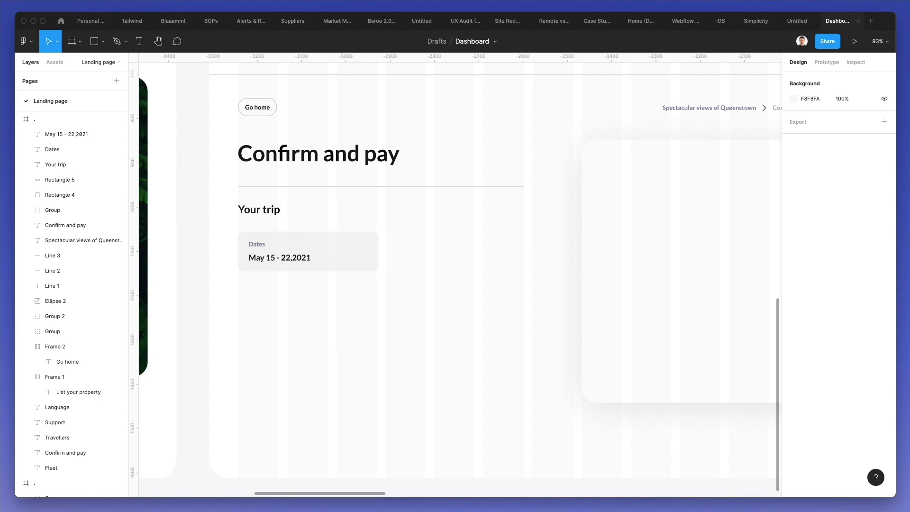
- Search Nucleo for 'edit' and drop an outline edit icon just below the Dates card
{"action": "key", "text": "super+shift+n"}
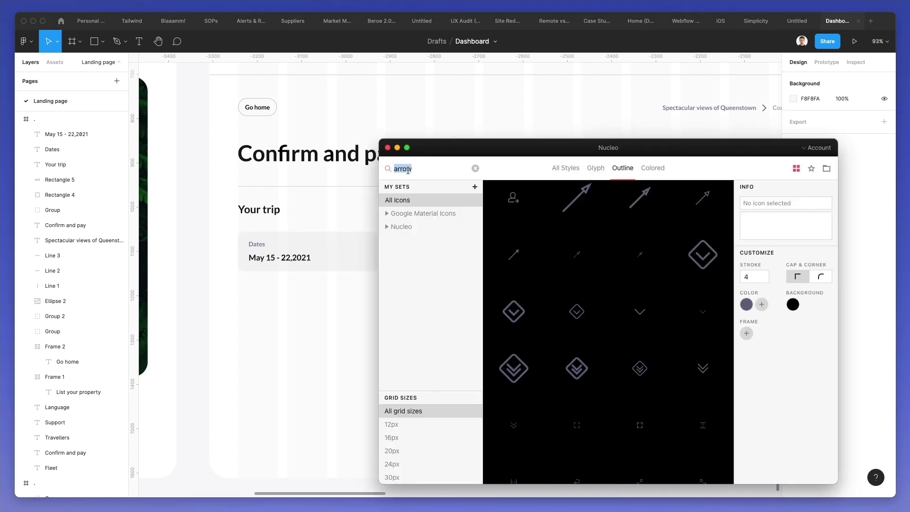
{"action": "type", "text": "edit"}
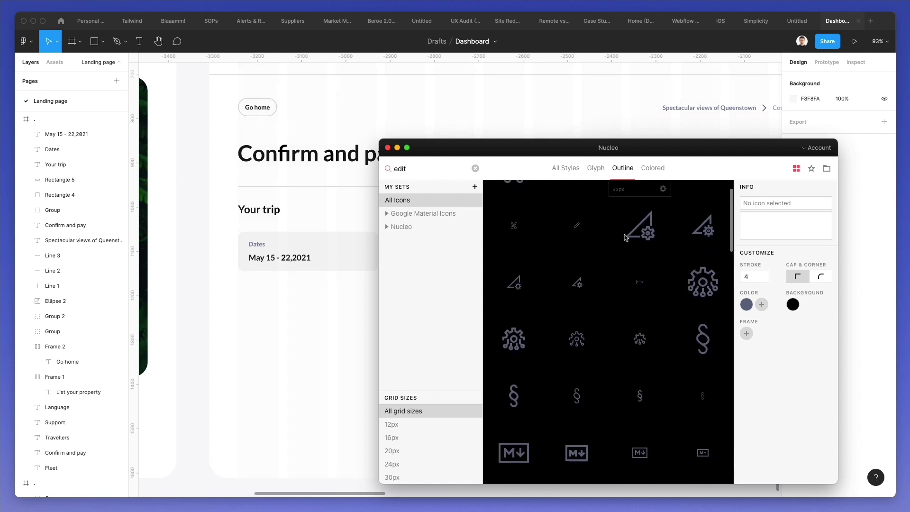
{"action": "scroll", "coordinate": [623, 237], "scroll_direction": "down", "scroll_amount": 5}
{"action": "scroll", "coordinate": [668, 238], "scroll_direction": "down", "scroll_amount": 5}
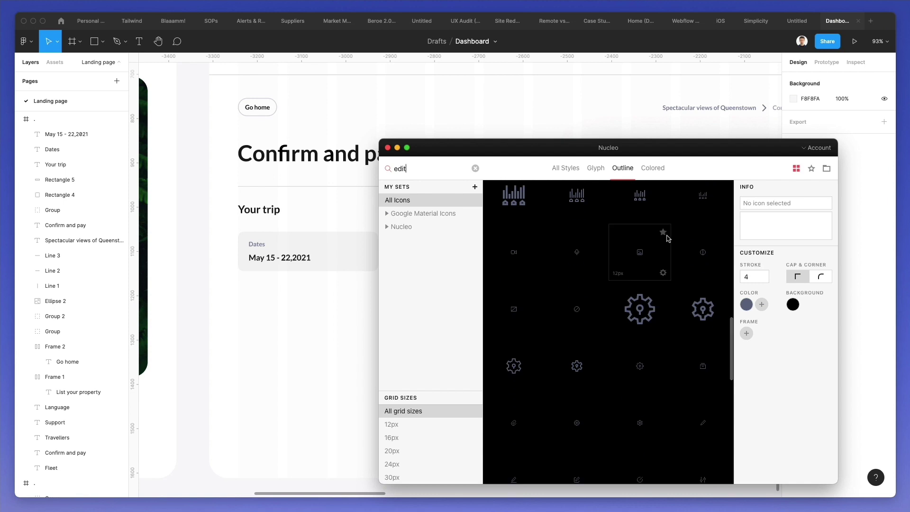
{"action": "scroll", "coordinate": [668, 238], "scroll_direction": "down", "scroll_amount": 2}
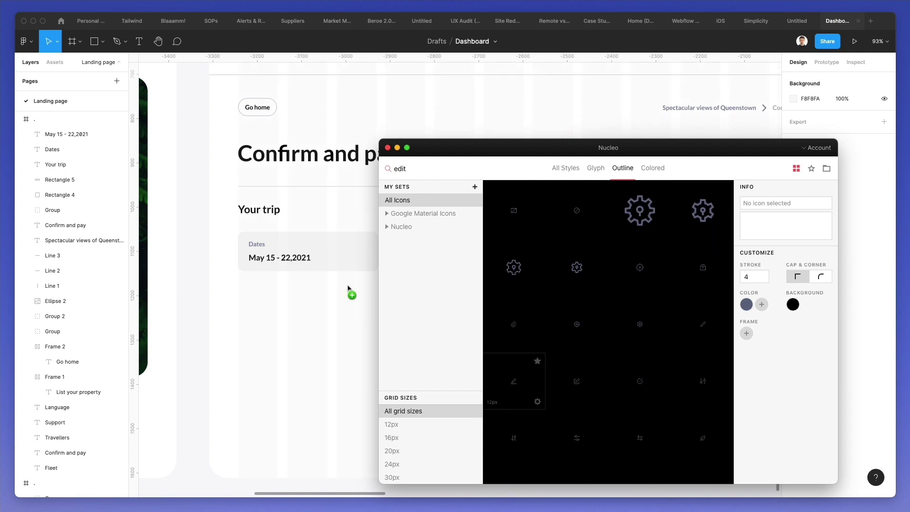
{"action": "left_click_drag", "start_coordinate": [327, 288], "coordinate": [327, 289]}
- Move the edit icon into the Dates card, remove its frame, and tint it the label's #767C99
{"action": "scroll", "coordinate": [339, 284], "scroll_direction": "up", "scroll_amount": 5}
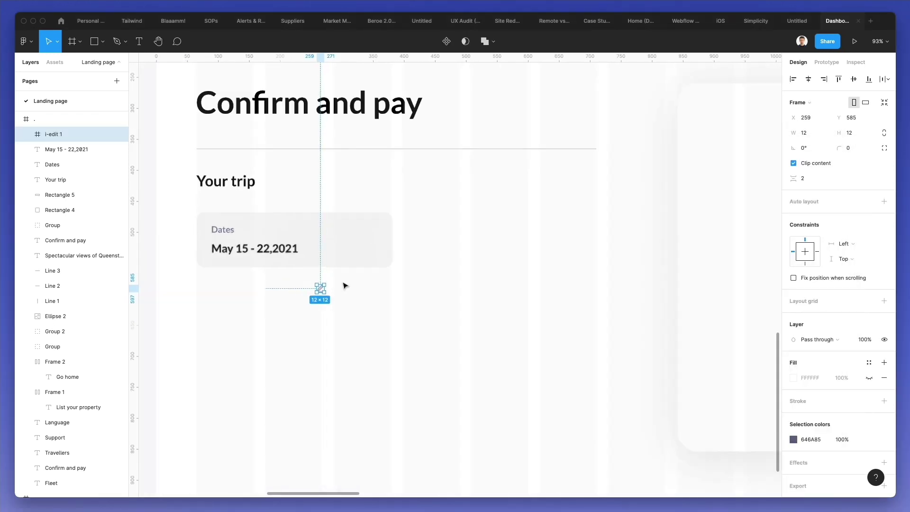
{"action": "left_click_drag", "start_coordinate": [325, 287], "coordinate": [380, 228]}
{"action": "key", "text": "super+shift+g"}
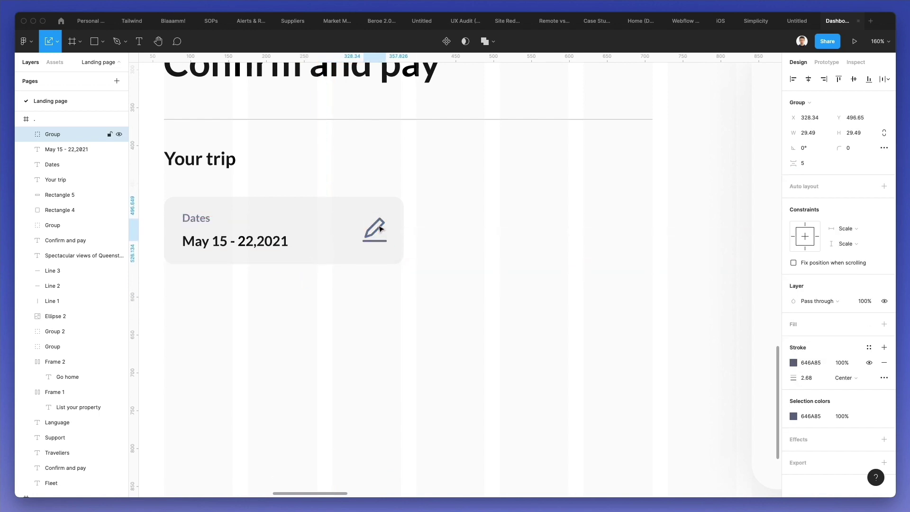
{"action": "key", "text": "i"}
{"action": "key", "text": "Escape"}
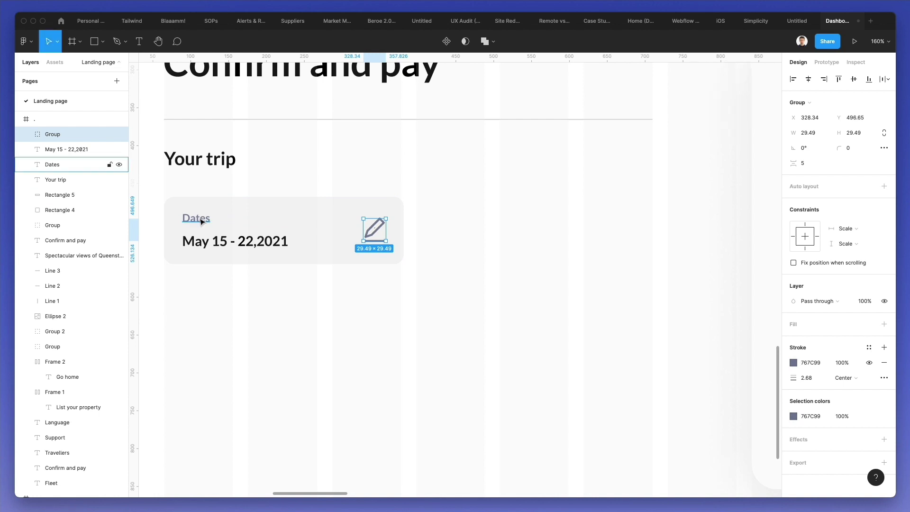
{"action": "left_click", "coordinate": [329, 361]}
- Set the pencil icon to 70% opacity
{"action": "scroll", "coordinate": [328, 360], "scroll_direction": "down", "scroll_amount": 2}
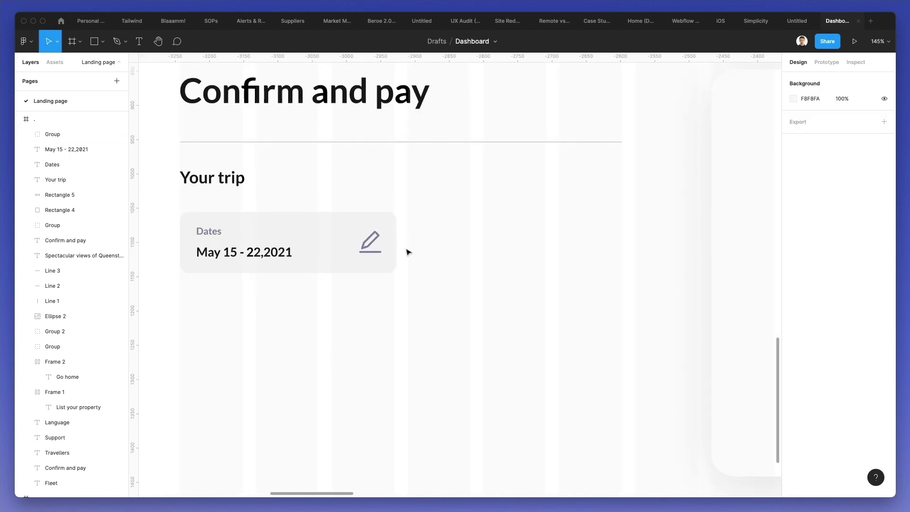
{"action": "left_click", "coordinate": [377, 245]}
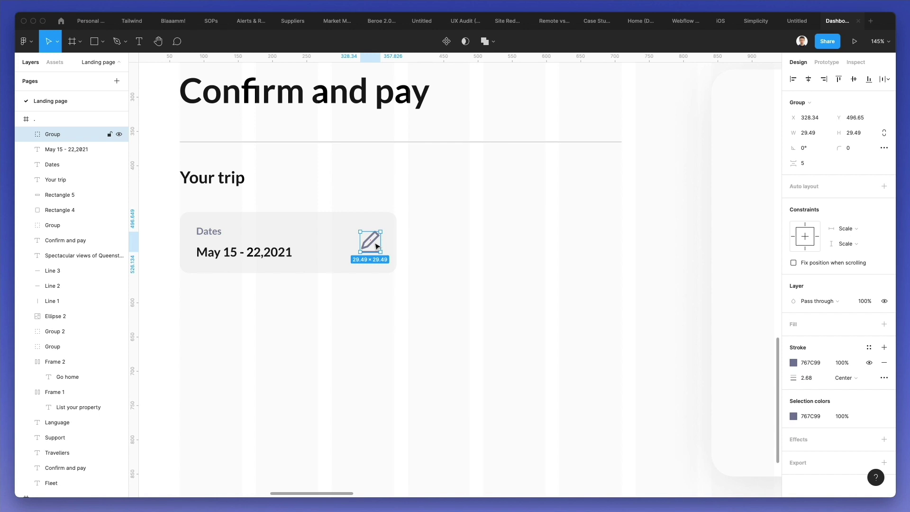
{"action": "key", "text": "7"}
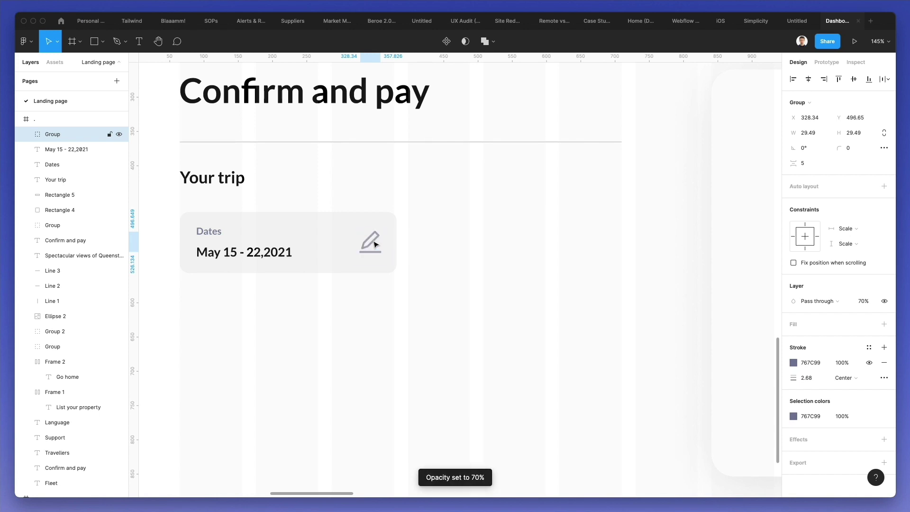
{"action": "left_click", "coordinate": [382, 328]}
{"action": "scroll", "coordinate": [394, 309], "scroll_direction": "right", "scroll_amount": 3}
{"action": "scroll", "coordinate": [394, 309], "scroll_direction": "up", "scroll_amount": 2}
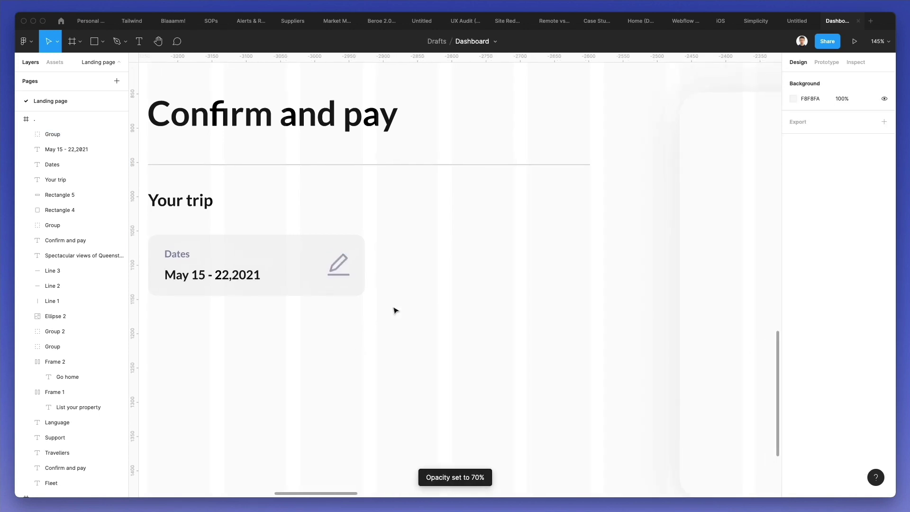
{"action": "left_click", "coordinate": [336, 263]}
- Shrink the pencil icon slightly and duplicate the Dates card to its right
{"action": "left_click_drag", "start_coordinate": [327, 264], "coordinate": [181, 314]}
{"action": "left_click", "coordinate": [416, 260]}
{"action": "left_click_drag", "start_coordinate": [192, 279], "coordinate": [422, 283]}
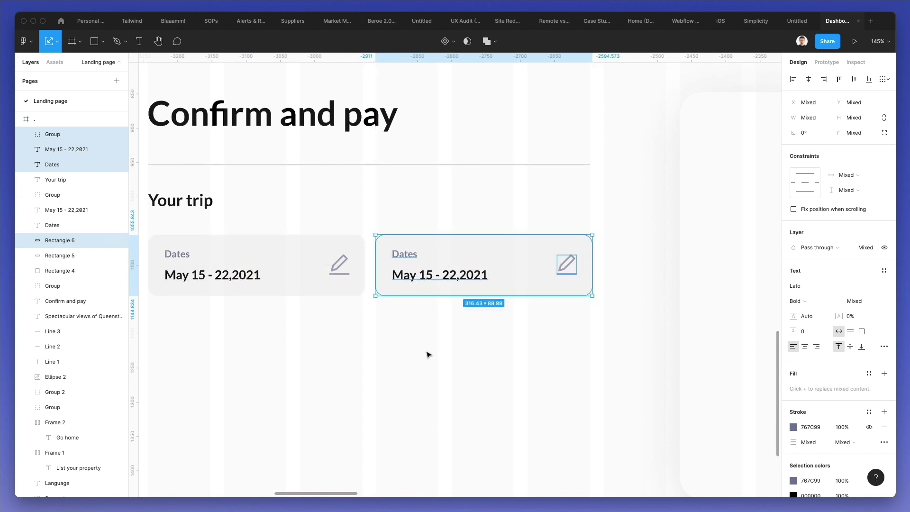
{"action": "left_click", "coordinate": [429, 355]}
{"action": "scroll", "coordinate": [427, 356], "scroll_direction": "down", "scroll_amount": 3}
- Relabel the copy 'Guests' and '2 Guests', then move both trip cards up slightly
{"action": "left_click", "coordinate": [408, 268]}
{"action": "double_click", "coordinate": [405, 267]}
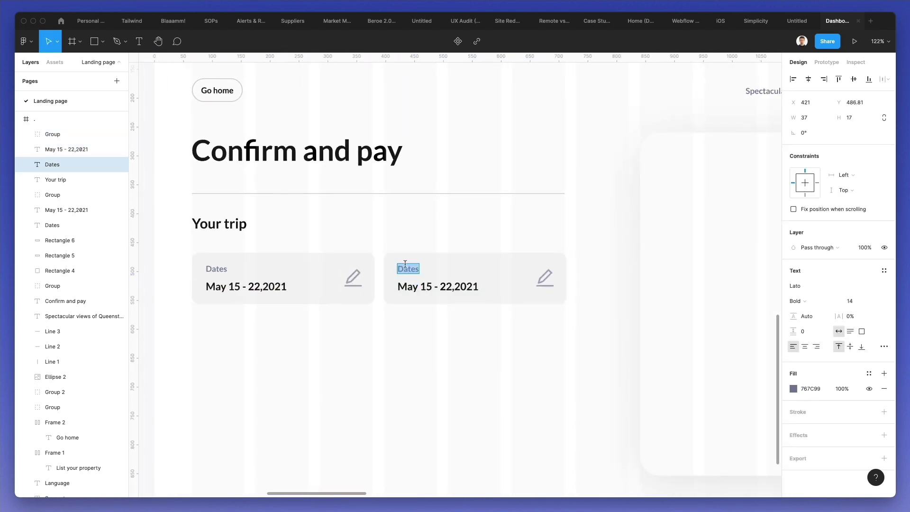
{"action": "type", "text": "Gu"}
{"action": "double_click", "coordinate": [414, 288]}
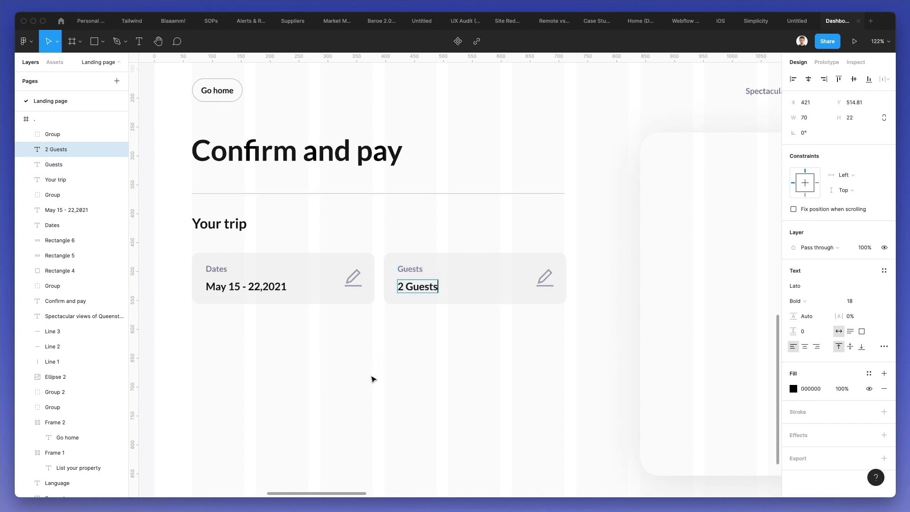
{"action": "left_click", "coordinate": [372, 379]}
{"action": "scroll", "coordinate": [372, 378], "scroll_direction": "down", "scroll_amount": 4}
{"action": "left_click_drag", "start_coordinate": [279, 356], "coordinate": [497, 291]}
{"action": "left_click", "coordinate": [457, 378]}
- Duplicate the Your trip heading below the cards and retype it as 'Pay with'
{"action": "scroll", "coordinate": [437, 366], "scroll_direction": "down", "scroll_amount": 3}
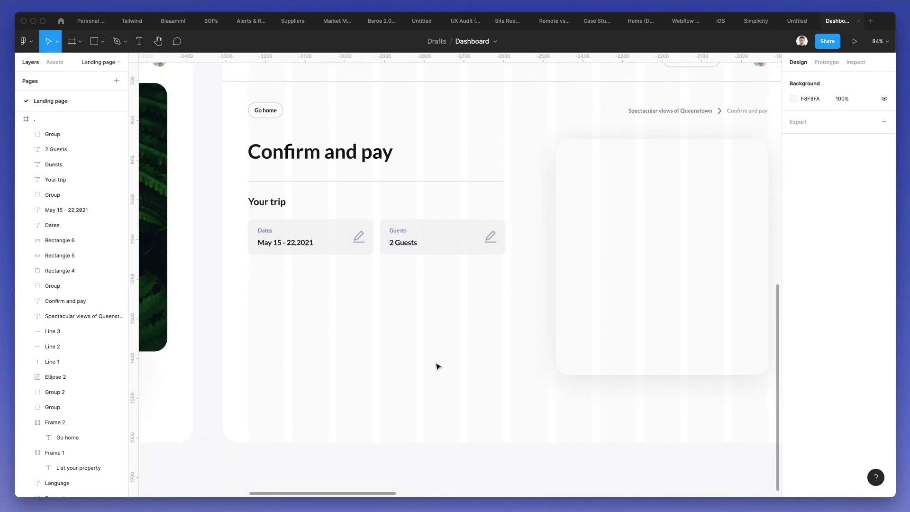
{"action": "left_click_drag", "start_coordinate": [265, 205], "coordinate": [267, 280]}
{"action": "key", "text": "Return"}
{"action": "type", "text": "Pay with"}
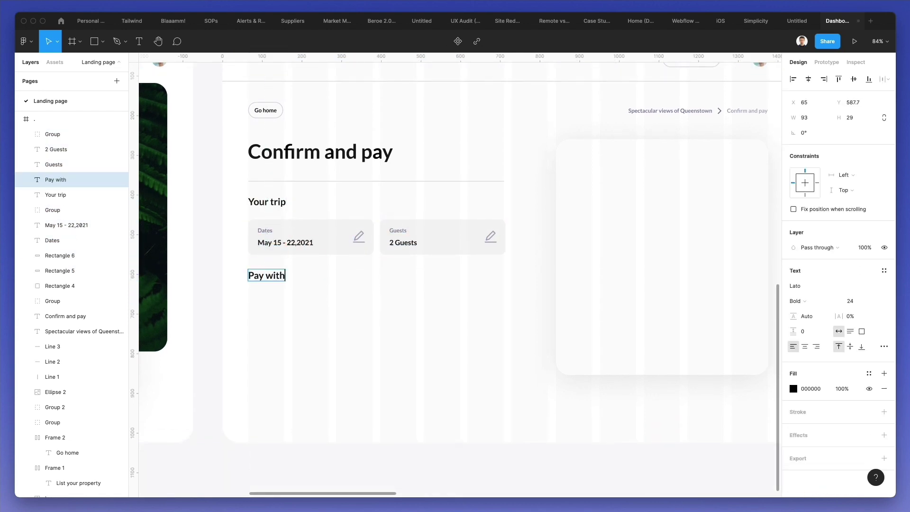
{"action": "left_click", "coordinate": [384, 345]}
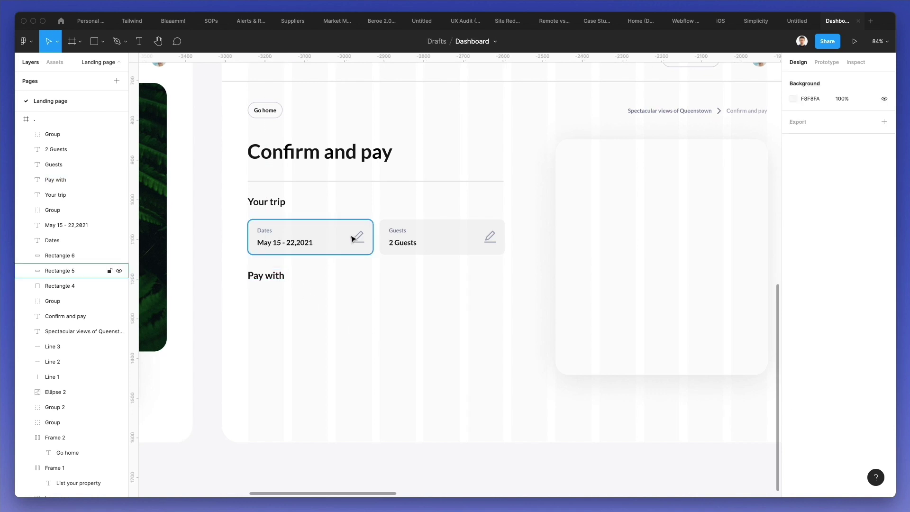
{"action": "left_click", "coordinate": [400, 237]}
- Add a new 'Paypal' text below the Guests card
{"action": "key", "text": "t"}
{"action": "left_click", "coordinate": [389, 273]}
{"action": "type", "text": "Paypal"}
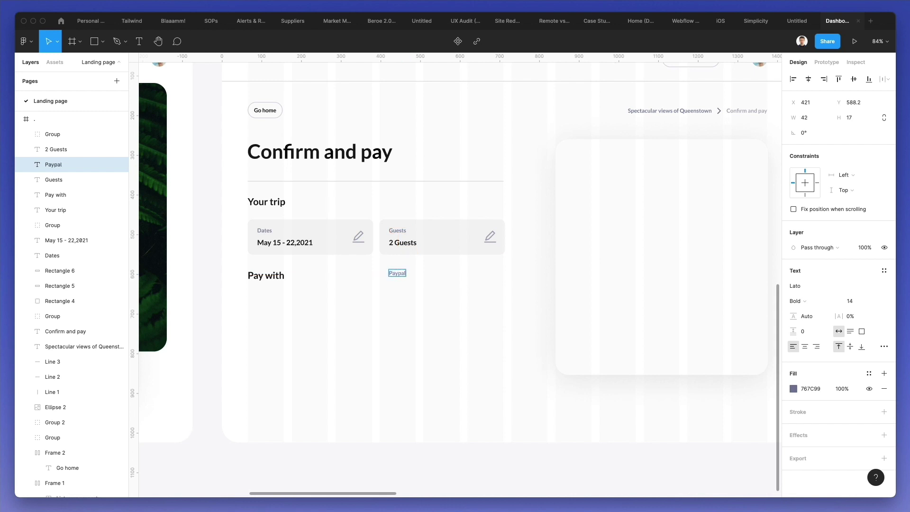
{"action": "left_click", "coordinate": [430, 291]}
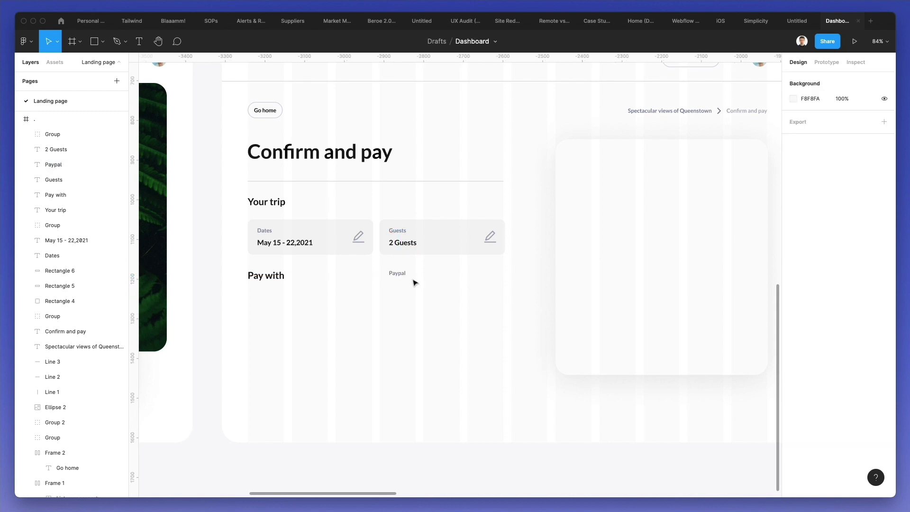
- Duplicate the Paypal text beside it and retype the copy as 'Credit Card'
{"action": "left_click_drag", "start_coordinate": [400, 273], "coordinate": [436, 274]}
{"action": "scroll", "coordinate": [436, 275], "scroll_direction": "left", "scroll_amount": 3}
{"action": "scroll", "coordinate": [436, 275], "scroll_direction": "left", "scroll_amount": 10}
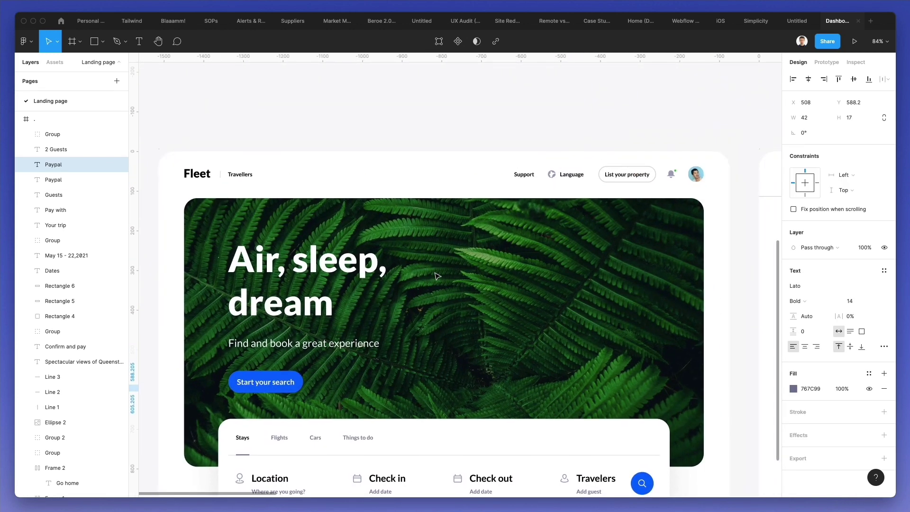
{"action": "scroll", "coordinate": [436, 276], "scroll_direction": "right", "scroll_amount": 15}
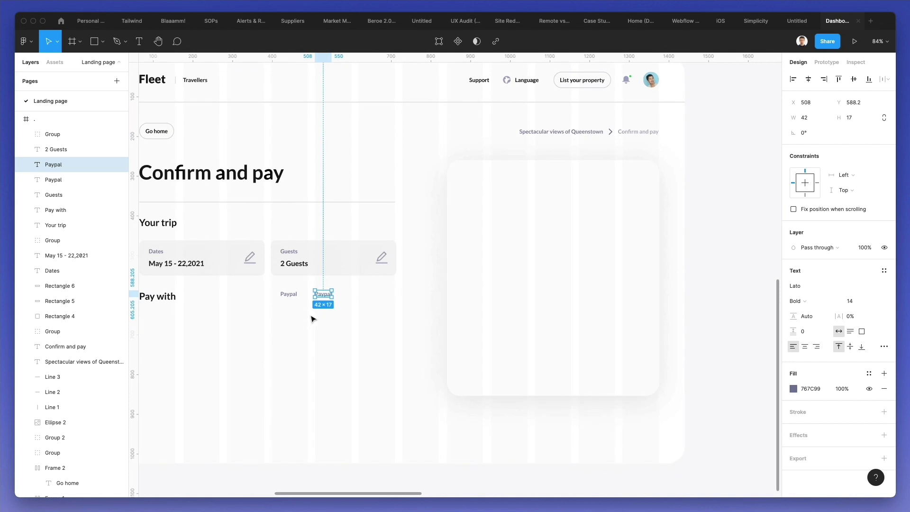
{"action": "key", "text": "Return"}
{"action": "type", "text": "Credit C"}
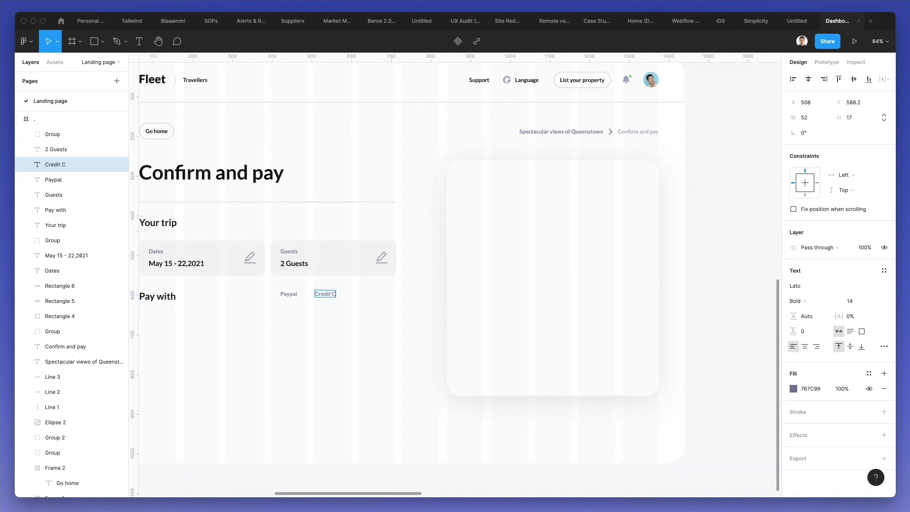
{"action": "key", "text": "Escape"}
{"action": "key", "text": "Escape"}
{"action": "scroll", "coordinate": [300, 298], "scroll_direction": "up", "scroll_amount": 5}
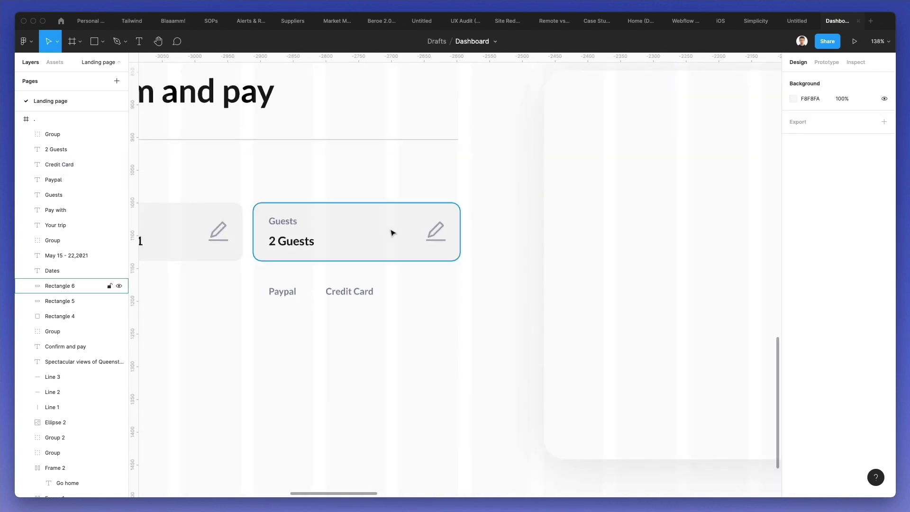
- Copy the Guests card background behind Credit Card, resized and rounded into a pill
{"action": "left_click", "coordinate": [363, 257]}
{"action": "key", "text": "super+c"}
{"action": "key", "text": "super+v"}
{"action": "left_click_drag", "start_coordinate": [363, 240], "coordinate": [428, 316]}
{"action": "left_click_drag", "start_coordinate": [526, 337], "coordinate": [382, 304]}
{"action": "left_click_drag", "start_coordinate": [831, 134], "coordinate": [831, 134]}
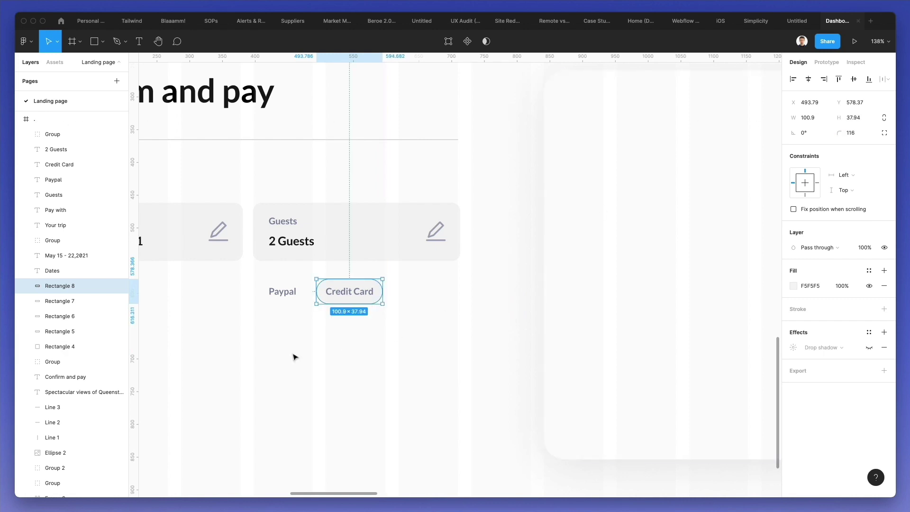
- Fill the pill with the dark 2 Guests colour and make the Credit Card label white
{"action": "key", "text": "i"}
{"action": "left_click", "coordinate": [285, 240]}
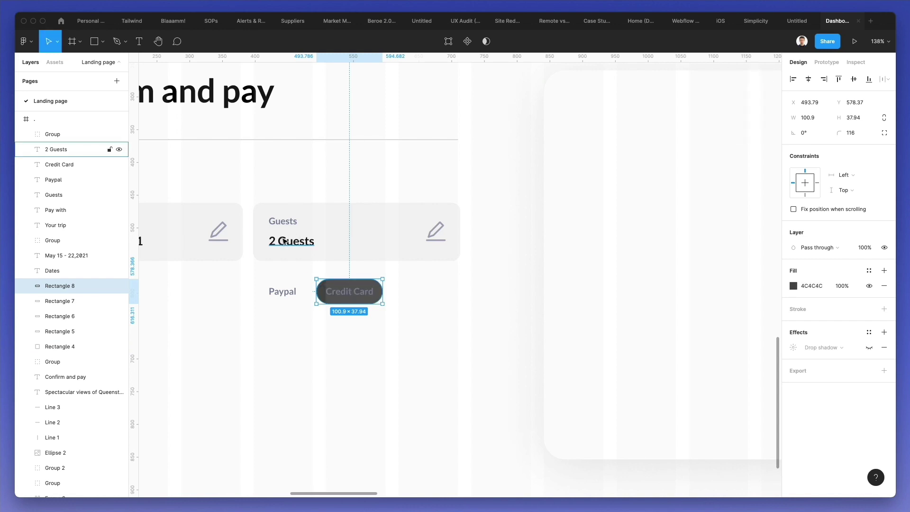
{"action": "left_click", "coordinate": [346, 290]}
{"action": "key", "text": "i"}
{"action": "left_click", "coordinate": [320, 316]}
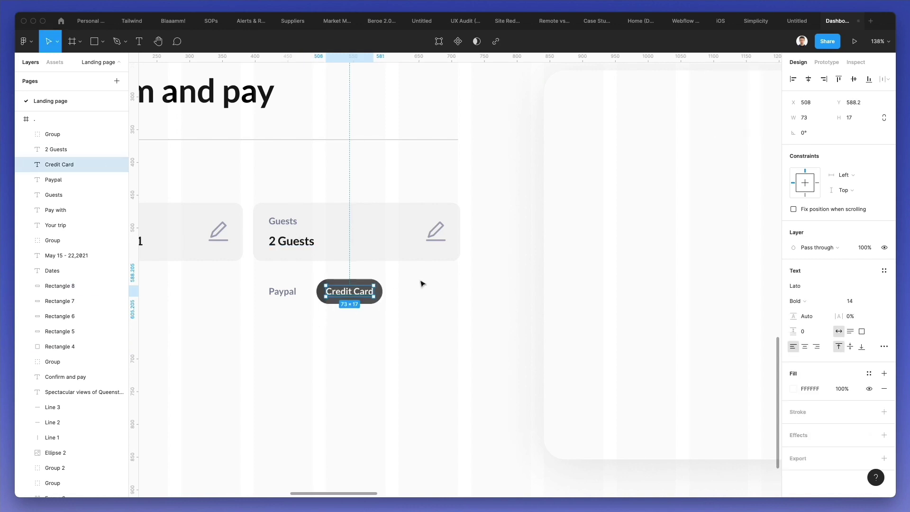
{"action": "left_click", "coordinate": [425, 277]}
{"action": "left_click_drag", "start_coordinate": [424, 279], "coordinate": [325, 305]}
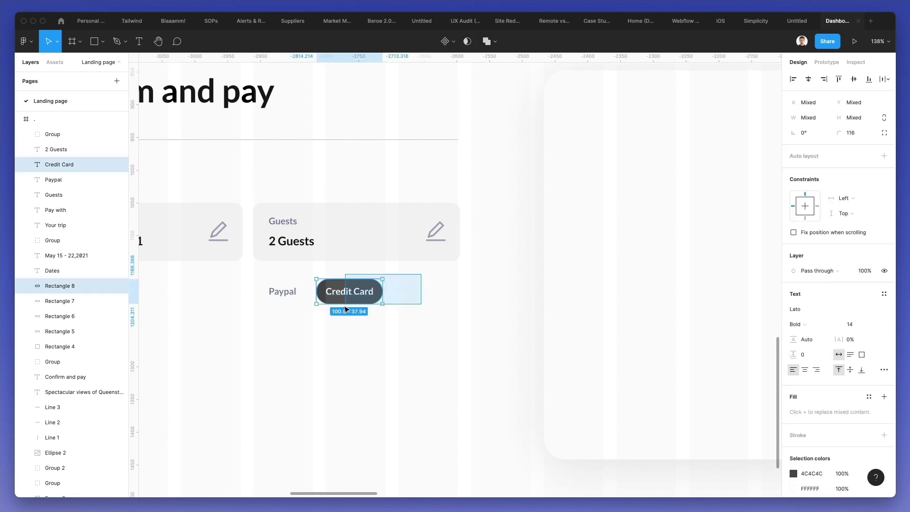
{"action": "left_click", "coordinate": [434, 287]}
- Shrink the pill to about 89 by 33 and group it with its label
{"action": "scroll", "coordinate": [357, 280], "scroll_direction": "up", "scroll_amount": 5}
{"action": "left_click", "coordinate": [359, 287]}
{"action": "left_click_drag", "start_coordinate": [402, 281], "coordinate": [407, 327]}
{"action": "key", "text": "super+g"}
- Move Paypal and the Credit Card pill to the trip cards' right edge
{"action": "scroll", "coordinate": [337, 350], "scroll_direction": "down", "scroll_amount": 5}
{"action": "left_click", "coordinate": [374, 311]}
{"action": "left_click", "coordinate": [276, 325]}
{"action": "left_click", "coordinate": [345, 326], "text": "shift"}
{"action": "left_click", "coordinate": [319, 363]}
{"action": "scroll", "coordinate": [319, 364], "scroll_direction": "left", "scroll_amount": 5}
{"action": "scroll", "coordinate": [319, 364], "scroll_direction": "down", "scroll_amount": 3}
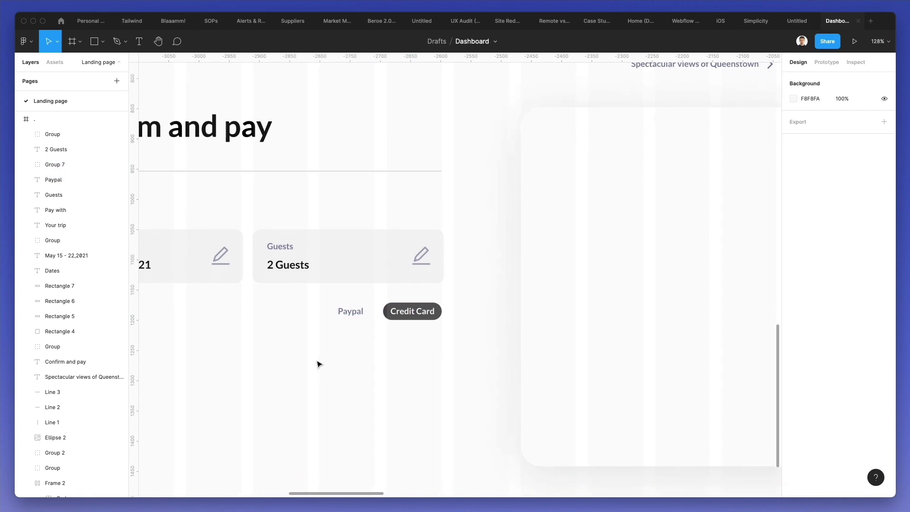
{"action": "scroll", "coordinate": [310, 341], "scroll_direction": "down", "scroll_amount": 1}
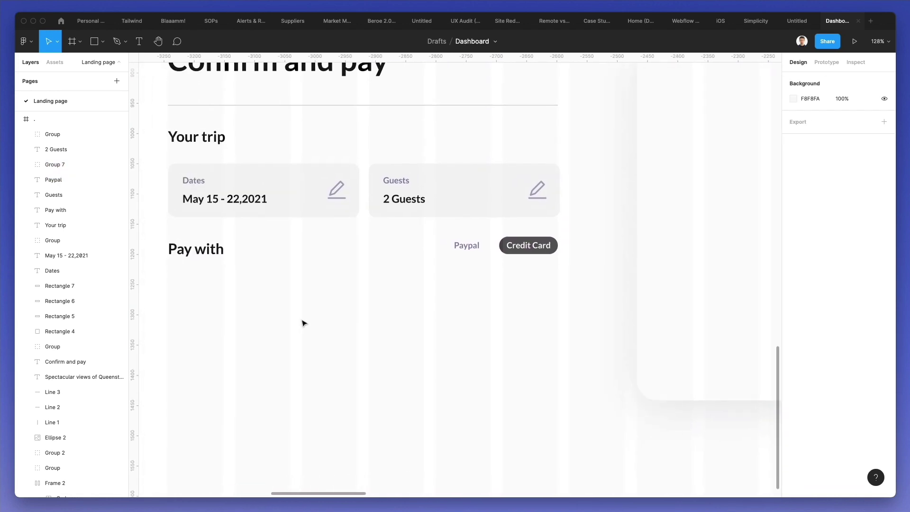
- Duplicate the Dates card below Pay with and relabel it 'Saved Contact Info'
{"action": "left_click", "coordinate": [192, 182]}
{"action": "left_click", "coordinate": [234, 177], "text": "shift"}
{"action": "left_click_drag", "start_coordinate": [234, 177], "coordinate": [179, 276]}
{"action": "left_click", "coordinate": [267, 266]}
{"action": "double_click", "coordinate": [179, 275]}
{"action": "type", "text": "Sav"}
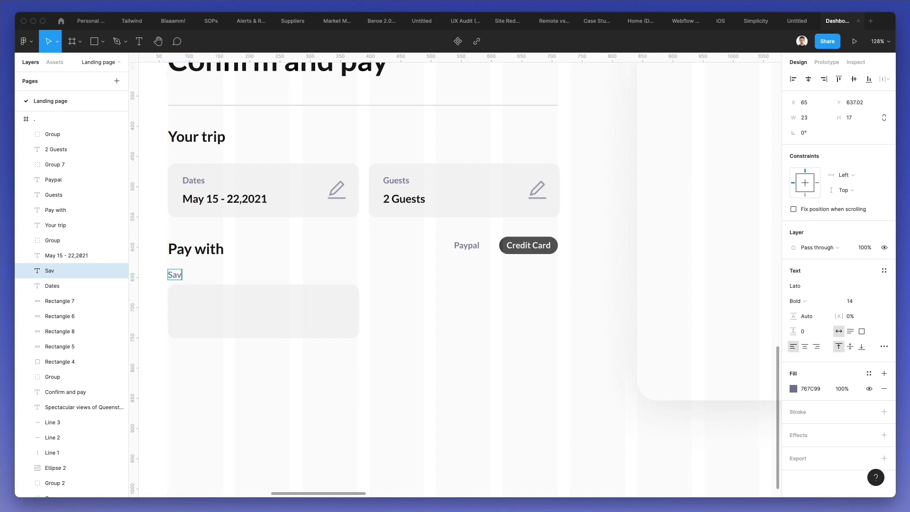
{"action": "type", "text": "ed Contact Info"}
{"action": "key", "text": "Escape"}
- Shorten the copied box, fill it white FFFFFF, and add a grey outline
{"action": "left_click", "coordinate": [288, 301]}
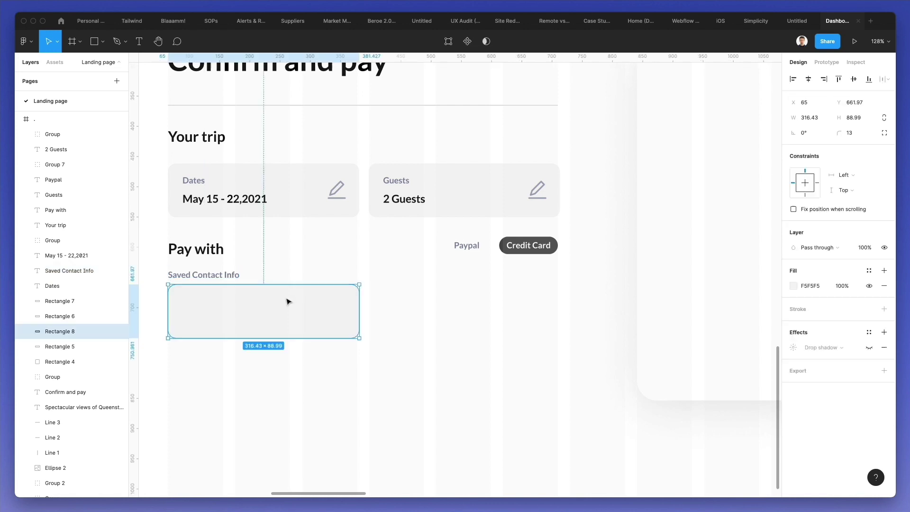
{"action": "left_click_drag", "start_coordinate": [274, 285], "coordinate": [265, 306]}
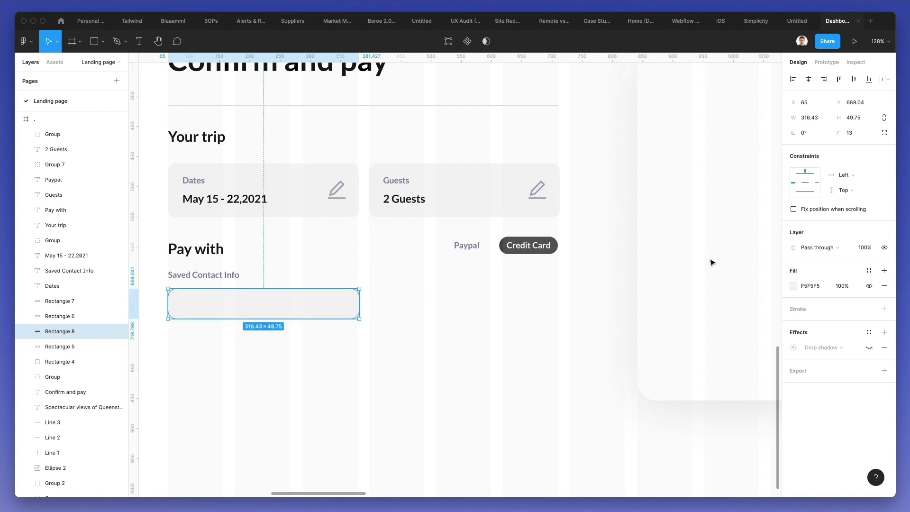
{"action": "left_click", "coordinate": [792, 284]}
{"action": "type", "text": "FFFFFF"}
{"action": "left_click", "coordinate": [801, 310]}
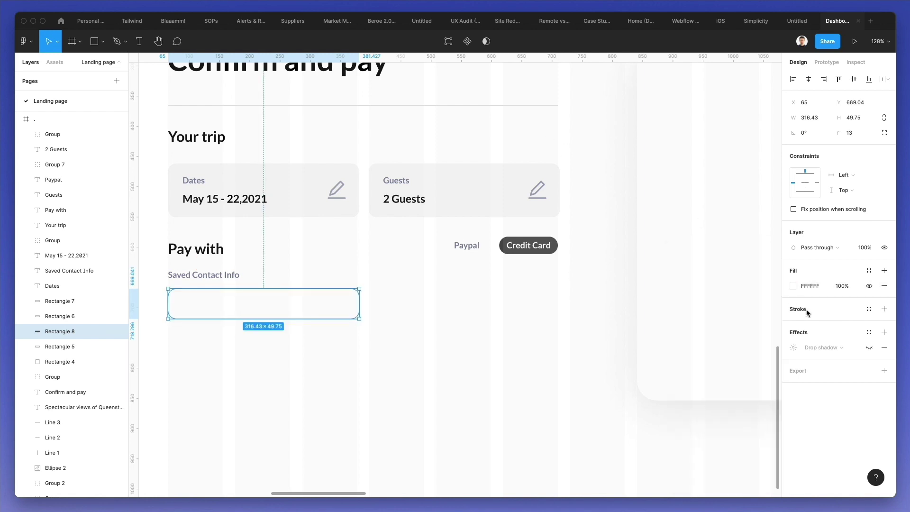
{"action": "left_click", "coordinate": [793, 324]}
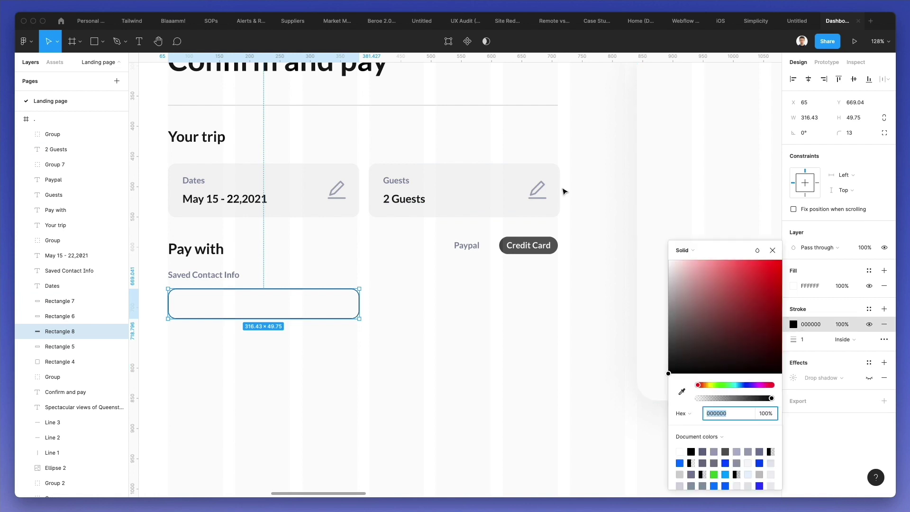
{"action": "left_click", "coordinate": [681, 390]}
{"action": "left_click", "coordinate": [538, 183]}
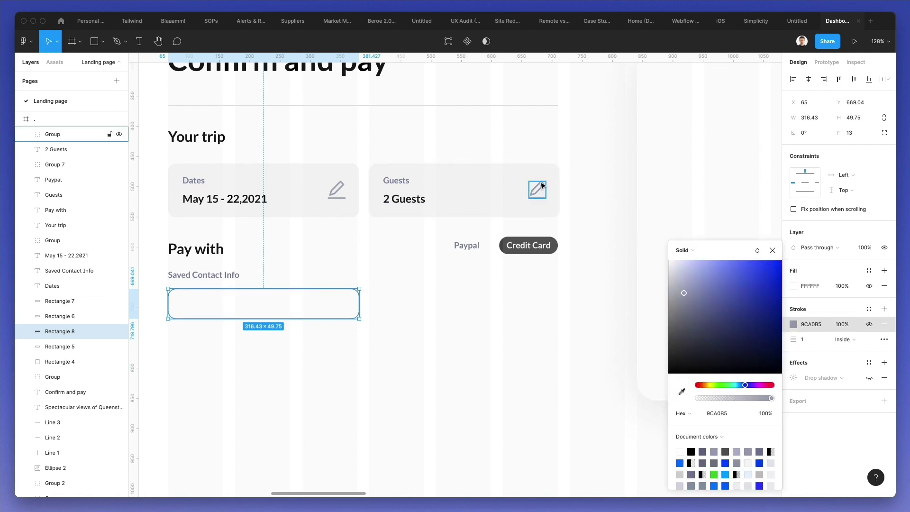
{"action": "left_click", "coordinate": [479, 325]}
- Set the input box outline to light grey DDDEE4 at 2 px
{"action": "left_click", "coordinate": [345, 294]}
{"action": "left_click", "coordinate": [806, 340]}
{"action": "type", "text": ".5"}
{"action": "key", "text": "Return"}
{"action": "left_click", "coordinate": [794, 326]}
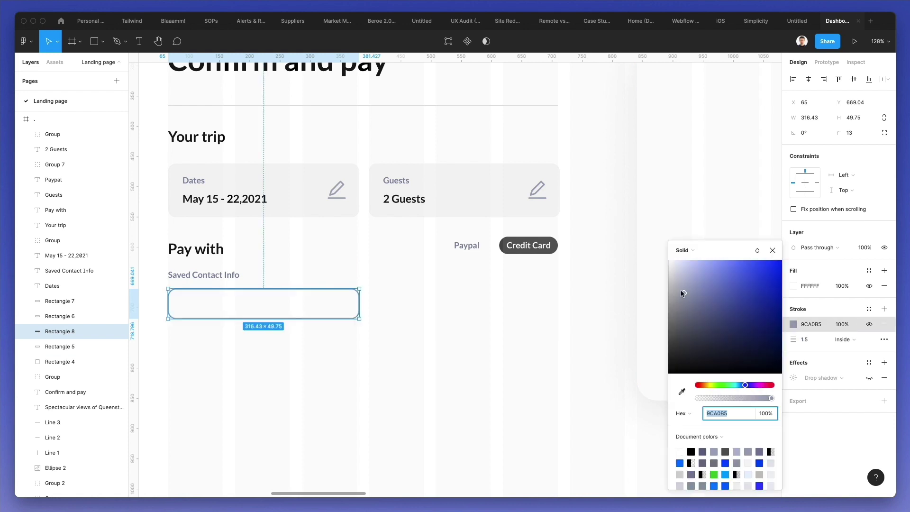
{"action": "left_click_drag", "start_coordinate": [680, 292], "coordinate": [673, 275]}
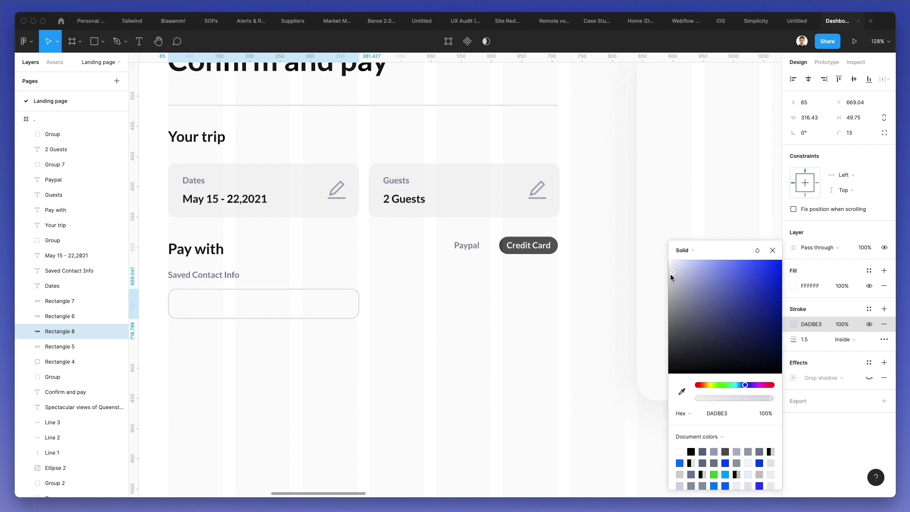
{"action": "left_click_drag", "start_coordinate": [671, 275], "coordinate": [670, 274]}
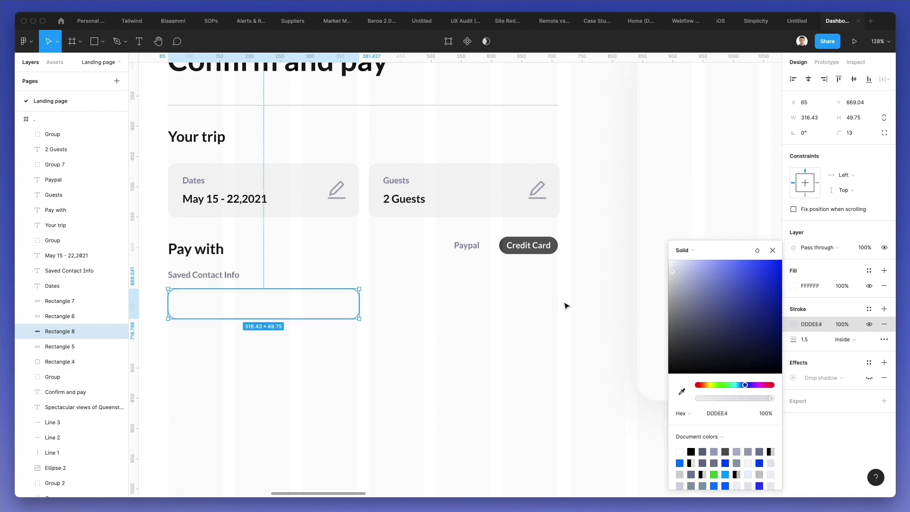
{"action": "left_click", "coordinate": [818, 338]}
{"action": "key", "text": "Return"}
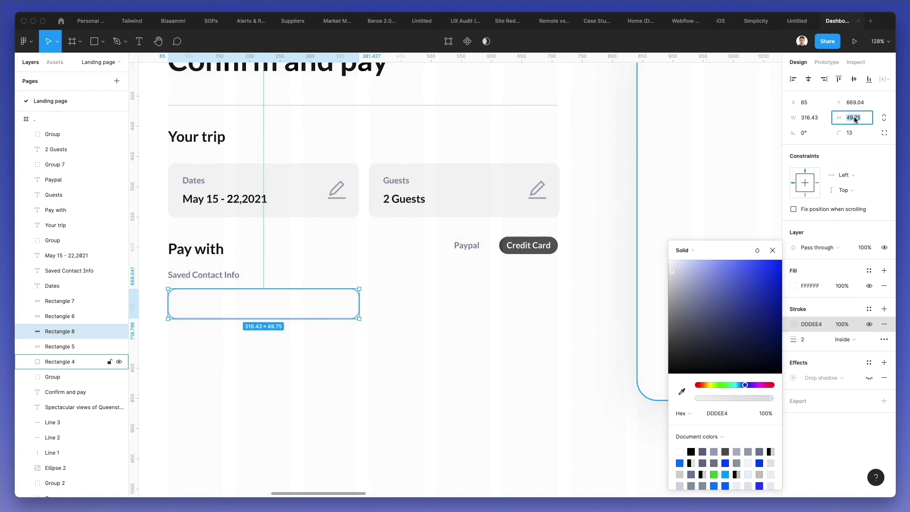
- Make the input box 46 high and widen it to the Credit Card edge
{"action": "type", "text": "46"}
{"action": "key", "text": "Return"}
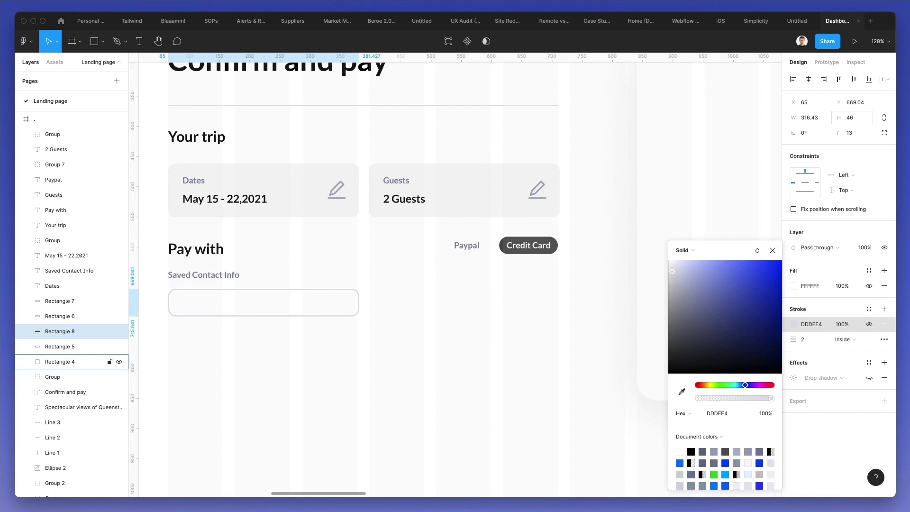
{"action": "left_click", "coordinate": [260, 339]}
{"action": "left_click", "coordinate": [266, 303]}
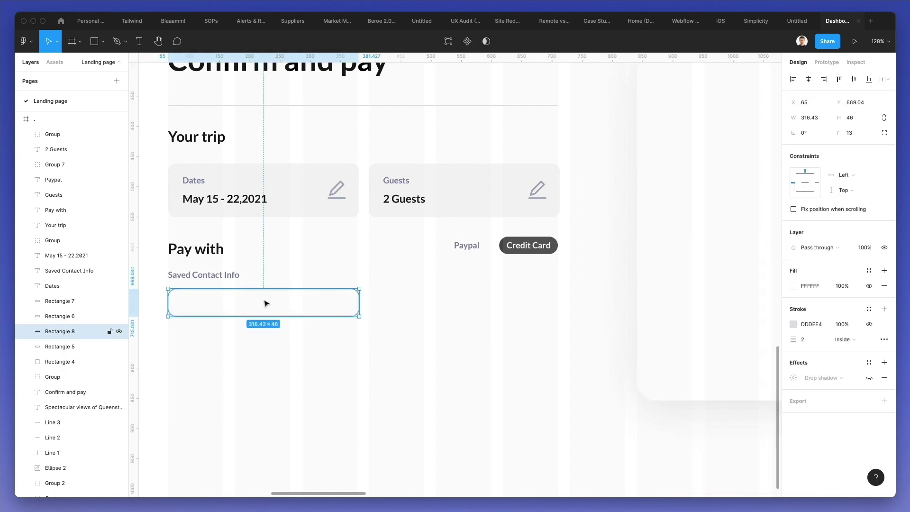
{"action": "key", "text": "Down"}
{"action": "key", "text": "Down"}
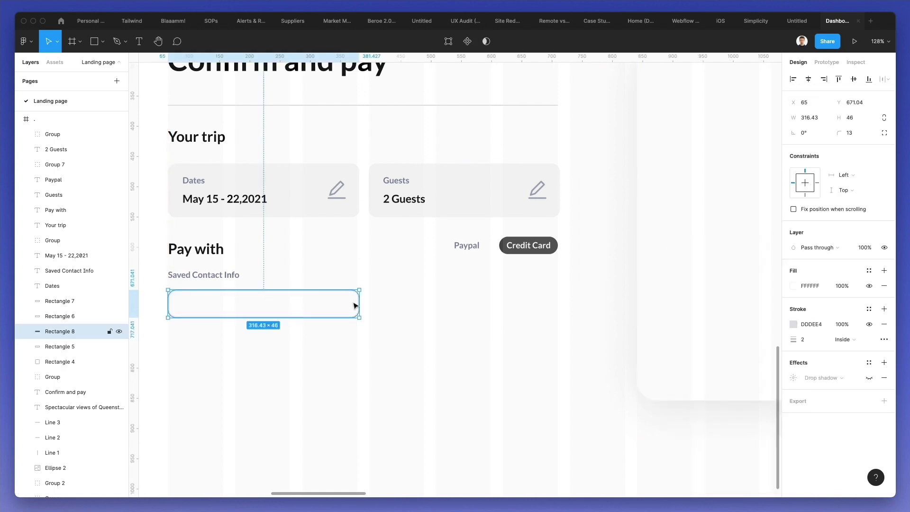
{"action": "left_click_drag", "start_coordinate": [360, 301], "coordinate": [555, 309]}
{"action": "left_click", "coordinate": [535, 351]}
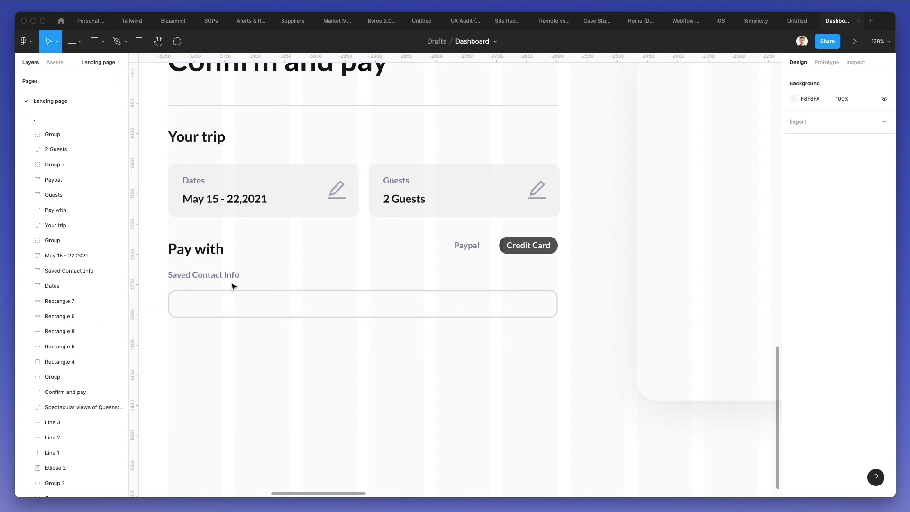
- Nudge the Saved Contact Info label and input box so the label sits just above it
{"action": "left_click", "coordinate": [219, 275]}
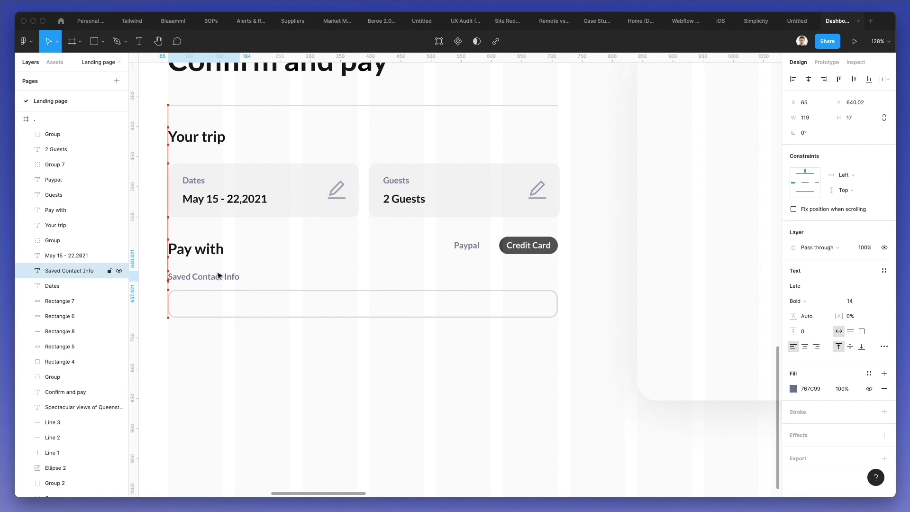
{"action": "key", "text": "Down"}
{"action": "key", "text": "Down"}
{"action": "key", "text": "Down"}
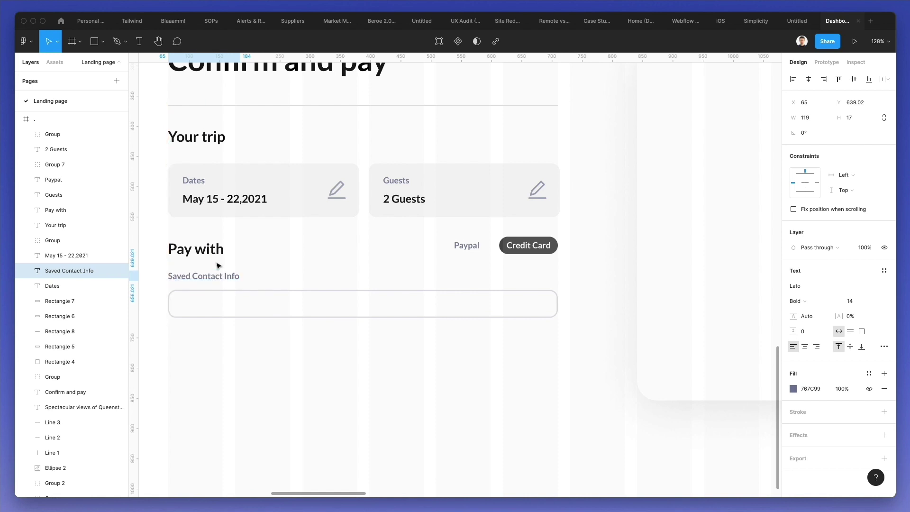
{"action": "left_click_drag", "start_coordinate": [220, 272], "coordinate": [280, 284]}
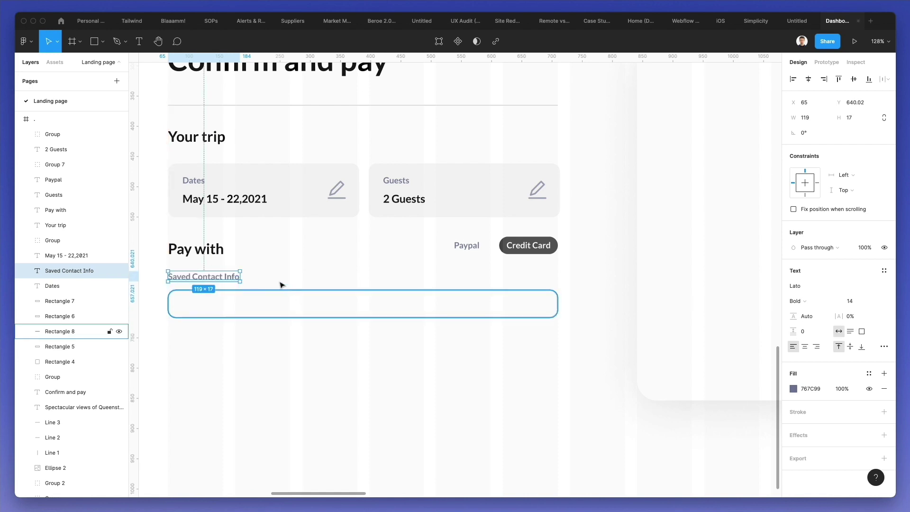
{"action": "left_click", "coordinate": [211, 312], "text": "shift"}
{"action": "key", "text": "Up"}
{"action": "key", "text": "Up"}
{"action": "key", "text": "Up"}
{"action": "key", "text": "Up"}
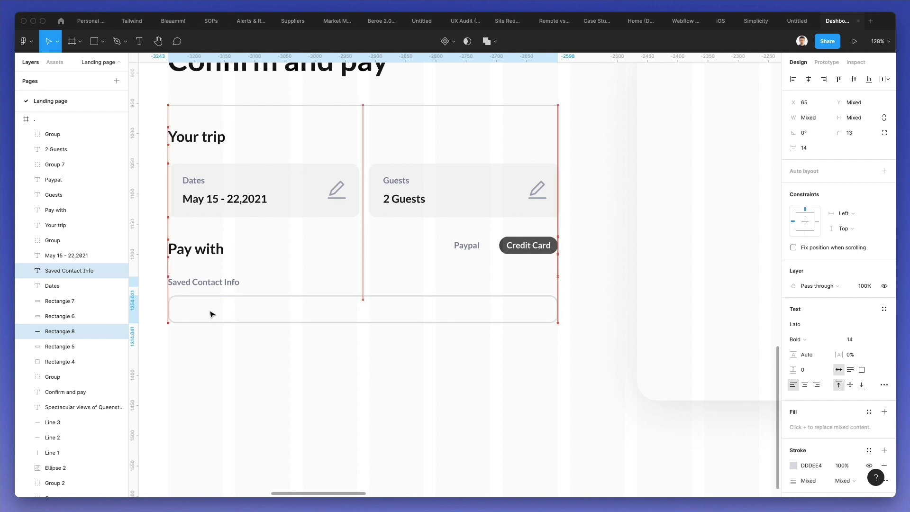
{"action": "key", "text": "Up"}
{"action": "key", "text": "Up"}
{"action": "key", "text": "Up"}
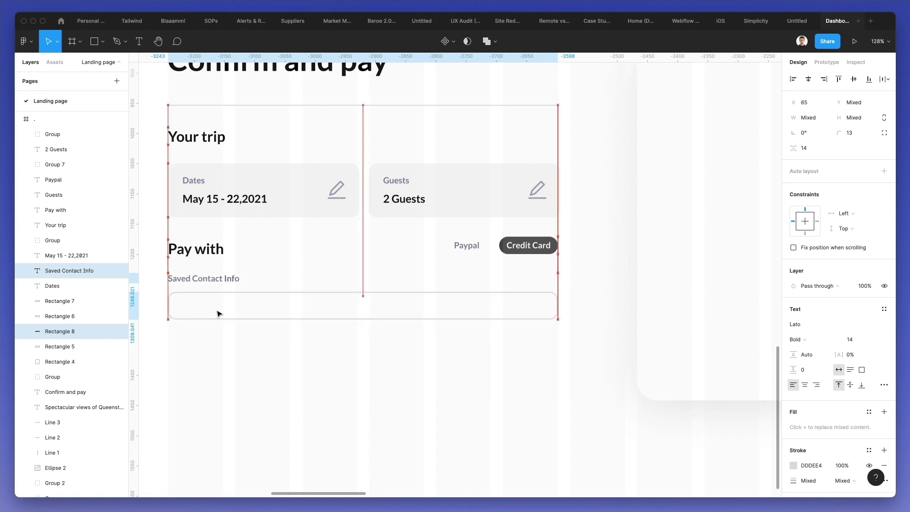
{"action": "key", "text": "Escape"}
- Copy the label into the input box, type the saved e-mail address, and color it dark 2 Guests
{"action": "left_click_drag", "start_coordinate": [212, 281], "coordinate": [221, 309]}
{"action": "key", "text": "Right"}
{"action": "key", "text": "Up"}
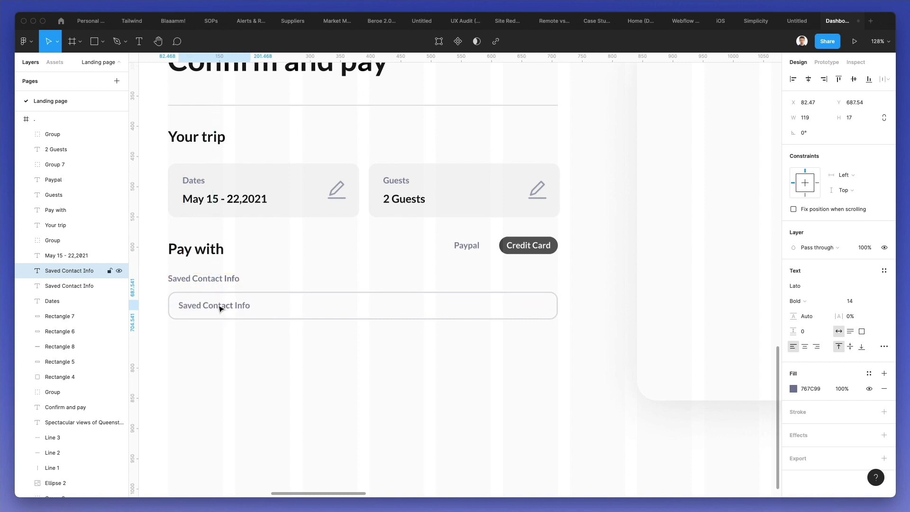
{"action": "double_click", "coordinate": [219, 305]}
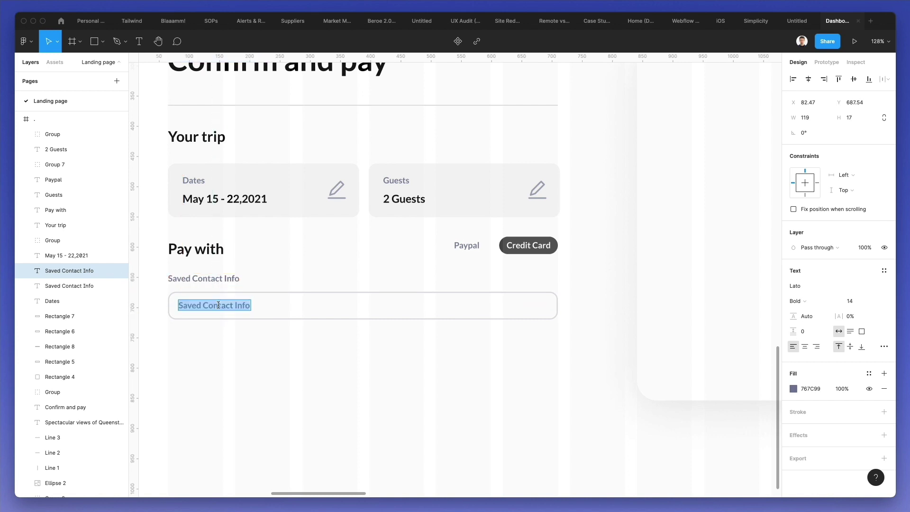
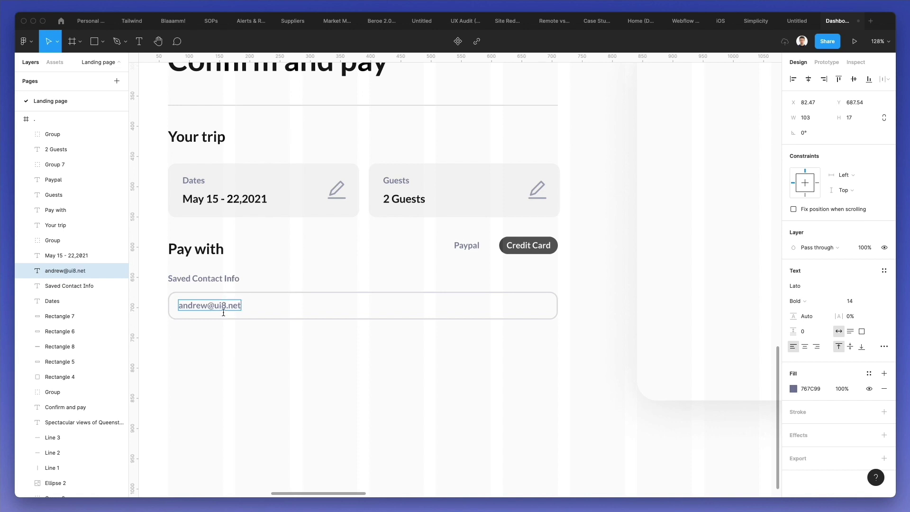
{"action": "key", "text": "Escape"}
{"action": "key", "text": "i"}
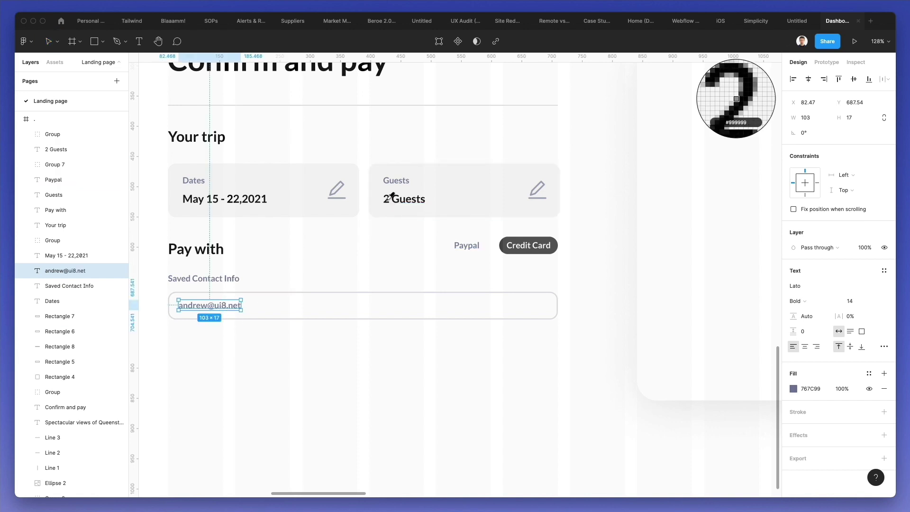
{"action": "left_click", "coordinate": [392, 196]}
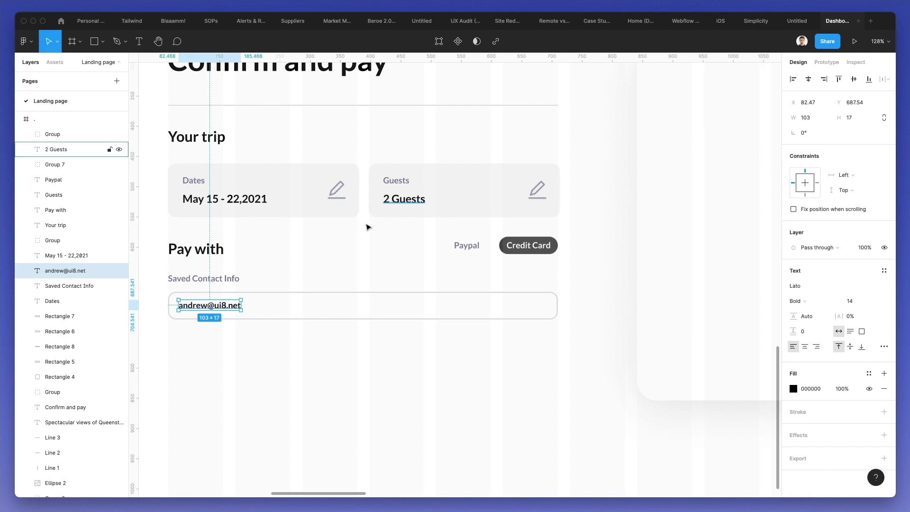
{"action": "left_click", "coordinate": [265, 343]}
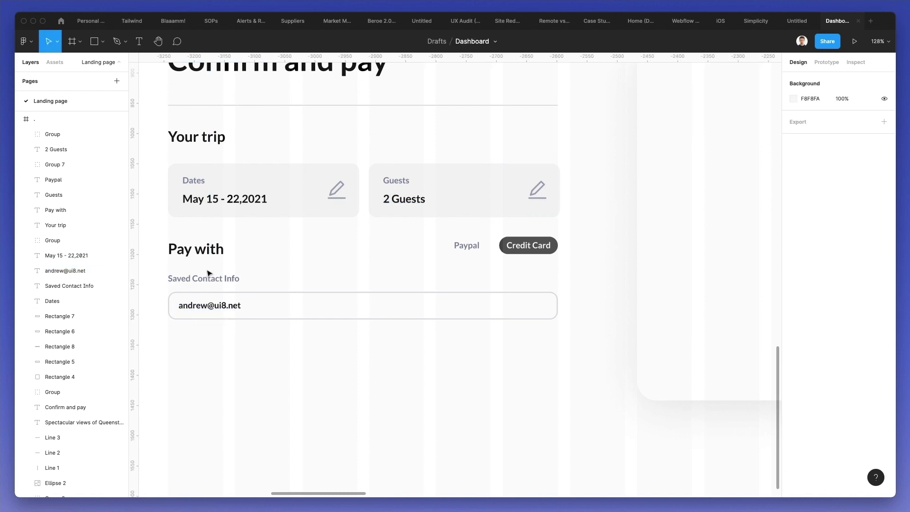
- Copy the breadcrumb chevron into the email field, bring it to front, enlarge and position it
{"action": "scroll", "coordinate": [287, 268], "scroll_direction": "down", "scroll_amount": 3, "text": "ctrl"}
{"action": "scroll", "coordinate": [287, 270], "scroll_direction": "up", "scroll_amount": 3}
{"action": "scroll", "coordinate": [287, 270], "scroll_direction": "right", "scroll_amount": 3}
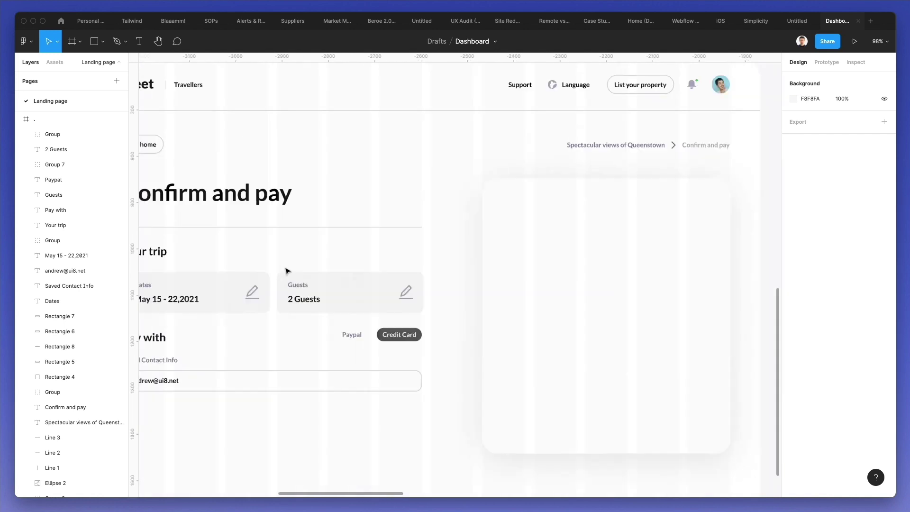
{"action": "scroll", "coordinate": [286, 270], "scroll_direction": "up", "scroll_amount": 1}
{"action": "scroll", "coordinate": [286, 270], "scroll_direction": "right", "scroll_amount": 1}
{"action": "left_click_drag", "start_coordinate": [648, 175], "coordinate": [384, 411], "text": "alt"}
{"action": "key", "text": "super+alt+bracketright"}
{"action": "scroll", "coordinate": [384, 410], "scroll_direction": "up", "scroll_amount": 5}
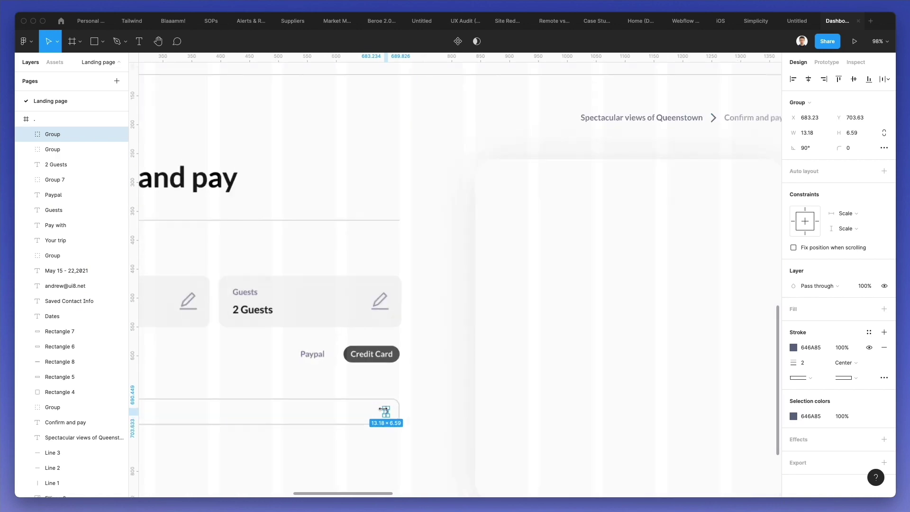
{"action": "left_click_drag", "start_coordinate": [395, 405], "coordinate": [410, 423]}
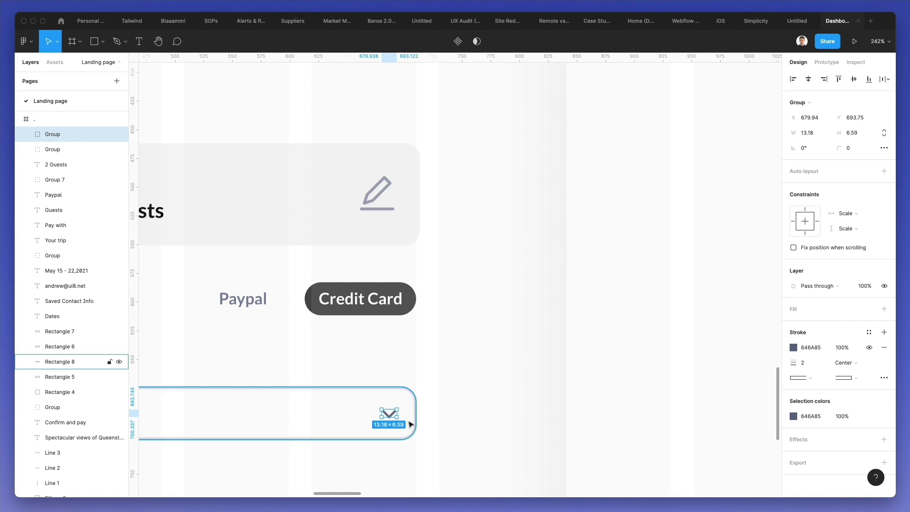
{"action": "key", "text": "Down"}
{"action": "key", "text": "Left"}
- Group all the email field's layers together with Ctrl+G
{"action": "scroll", "coordinate": [410, 423], "scroll_direction": "down", "scroll_amount": 4}
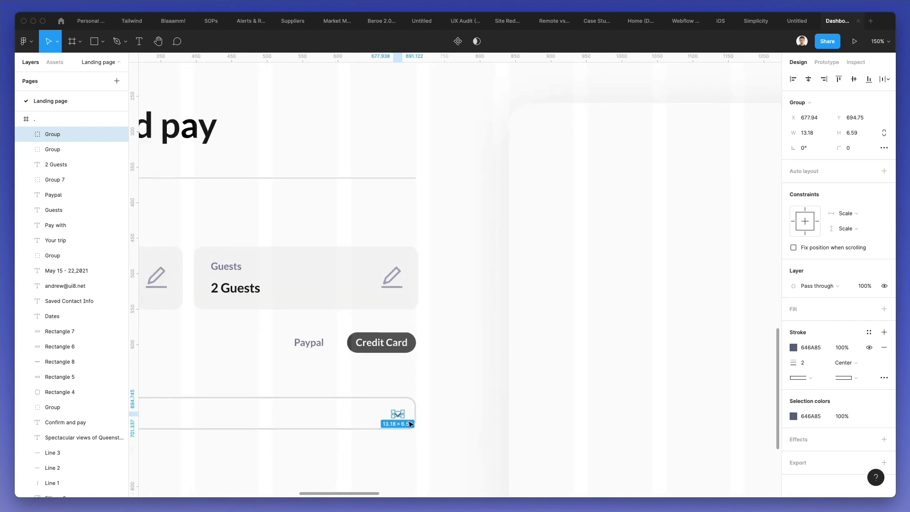
{"action": "scroll", "coordinate": [410, 423], "scroll_direction": "down", "scroll_amount": 3}
{"action": "scroll", "coordinate": [410, 423], "scroll_direction": "left", "scroll_amount": 5}
{"action": "key", "text": "Escape"}
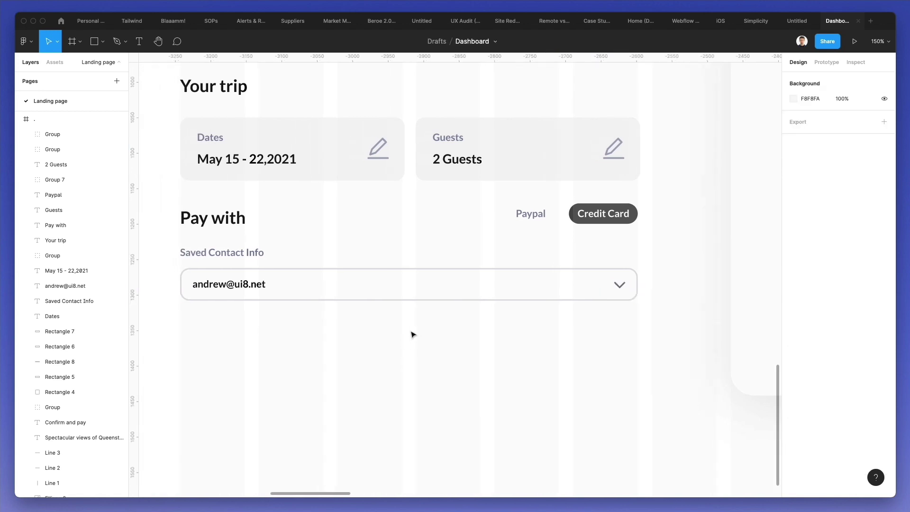
{"action": "left_click", "coordinate": [619, 286]}
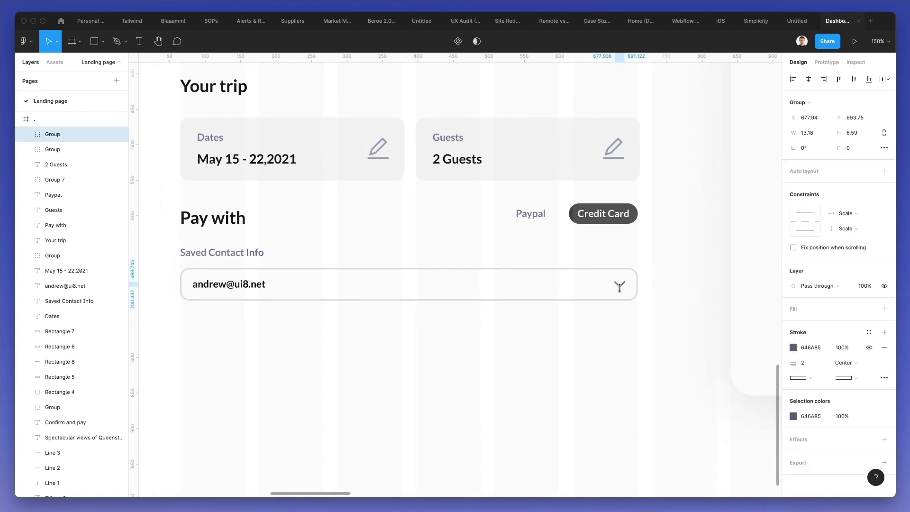
{"action": "left_click", "coordinate": [583, 339]}
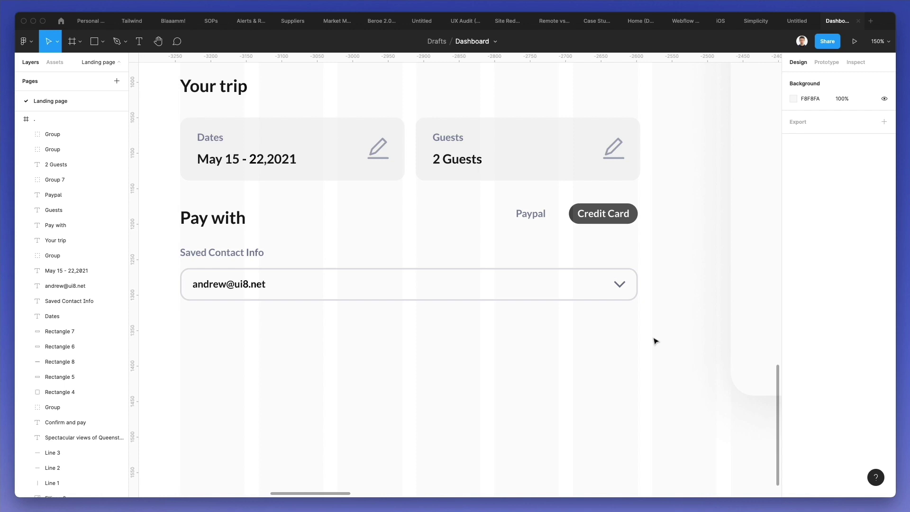
{"action": "left_click_drag", "start_coordinate": [654, 337], "coordinate": [196, 266]}
{"action": "key", "text": "ctrl+g"}
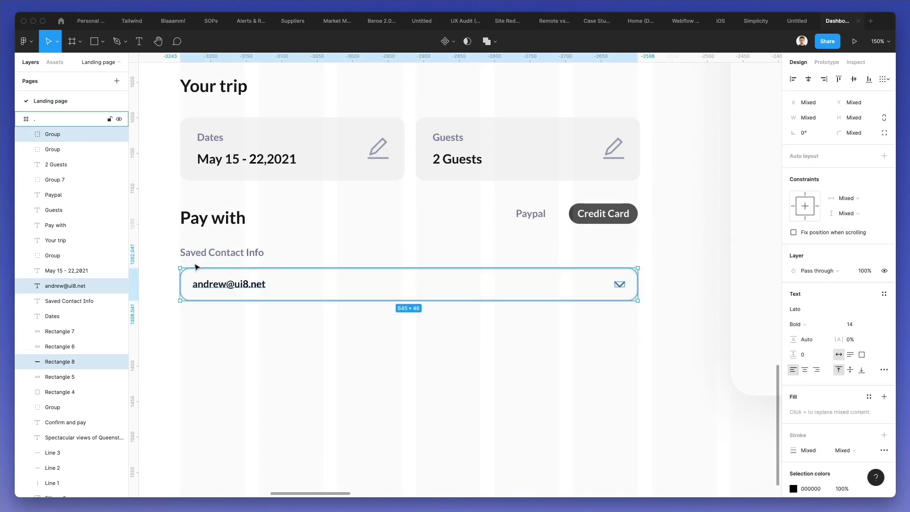
{"action": "left_click", "coordinate": [237, 361]}
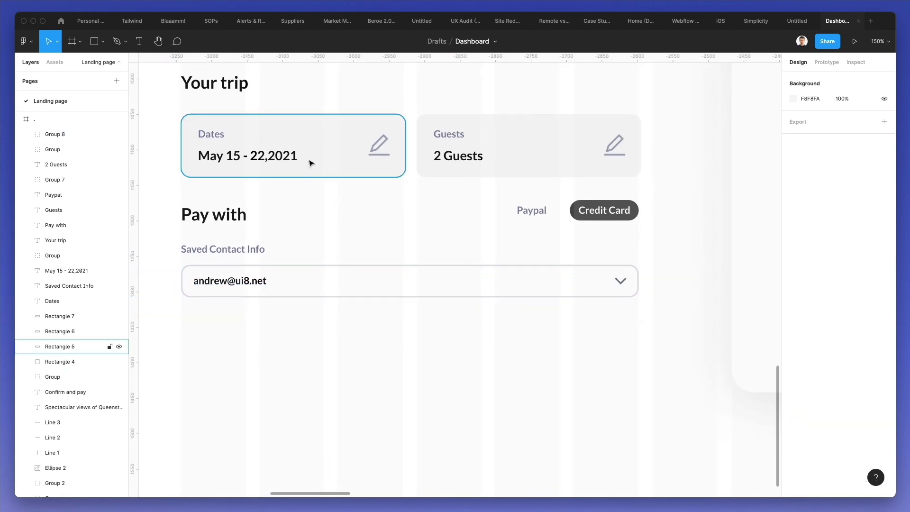
- Copy the divider line to sit below the email field
{"action": "scroll", "coordinate": [308, 162], "scroll_direction": "up", "scroll_amount": 2}
{"action": "left_click_drag", "start_coordinate": [337, 112], "coordinate": [335, 398]}
{"action": "scroll", "coordinate": [335, 398], "scroll_direction": "down", "scroll_amount": 3}
{"action": "scroll", "coordinate": [327, 389], "scroll_direction": "down", "scroll_amount": 3}
{"action": "left_click", "coordinate": [241, 247]}
- Copy the Pay with heading below the new divider as 'Credit Card', then bring up Nucleo
{"action": "left_click_drag", "start_coordinate": [241, 247], "coordinate": [244, 366]}
{"action": "key", "text": "Return"}
{"action": "type", "text": "Credit Card"}
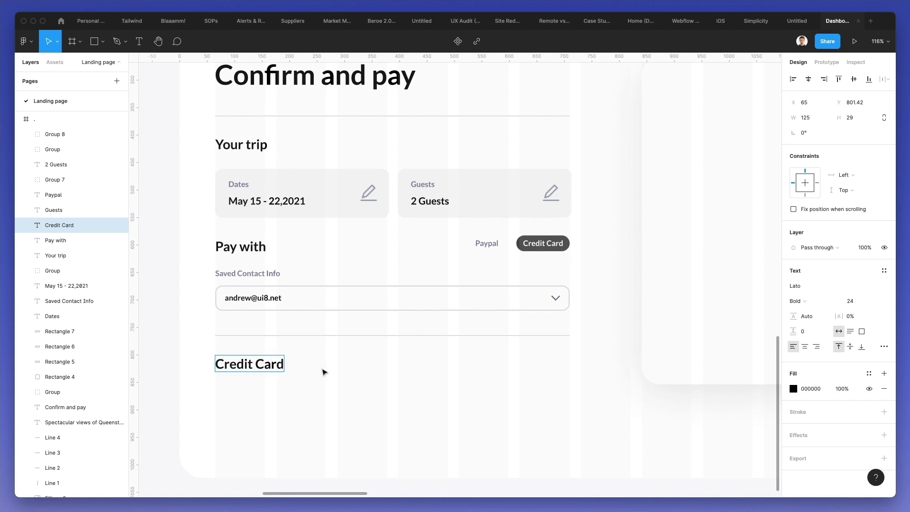
{"action": "left_click", "coordinate": [324, 371]}
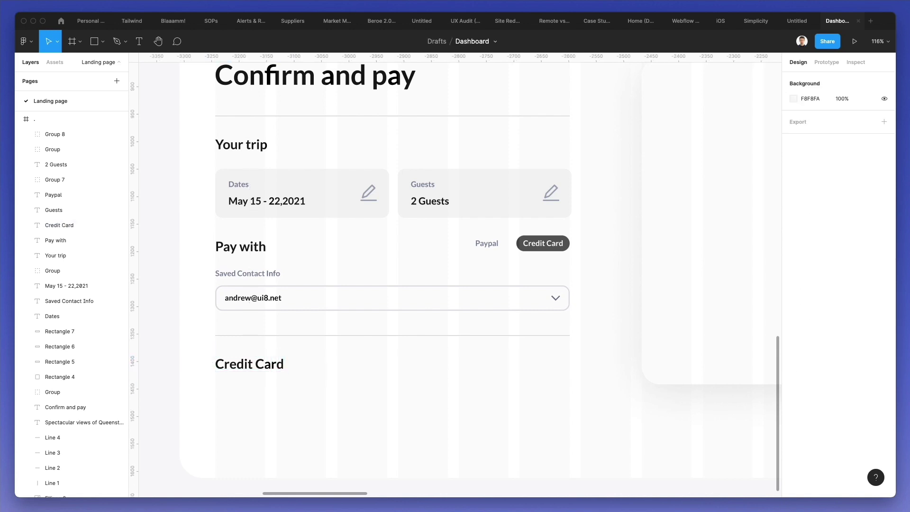
{"action": "key", "text": "super+shift+space"}
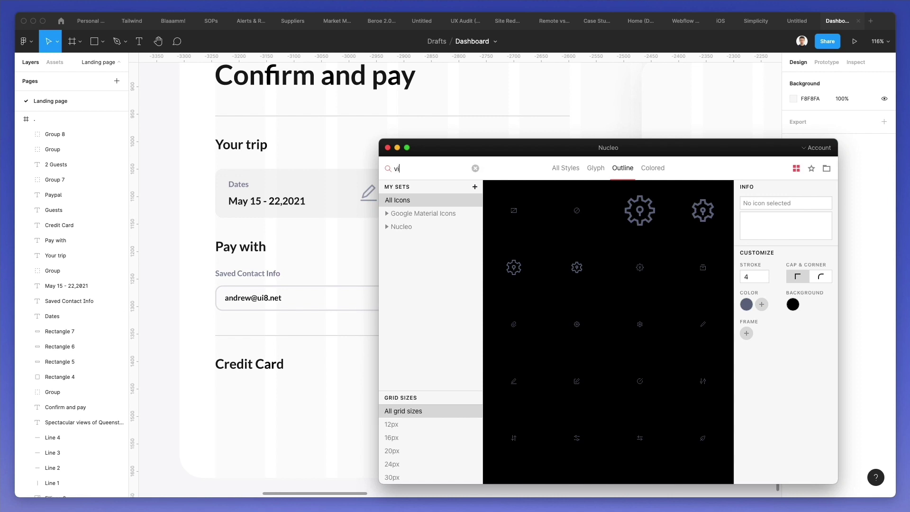
- Place colored VISA and Mastercard icons beside the Credit Card heading and group them
{"action": "left_click_drag", "start_coordinate": [537, 146], "coordinate": [671, 143]}
{"action": "left_click", "coordinate": [787, 163]}
{"action": "left_click_drag", "start_coordinate": [643, 208], "coordinate": [333, 364]}
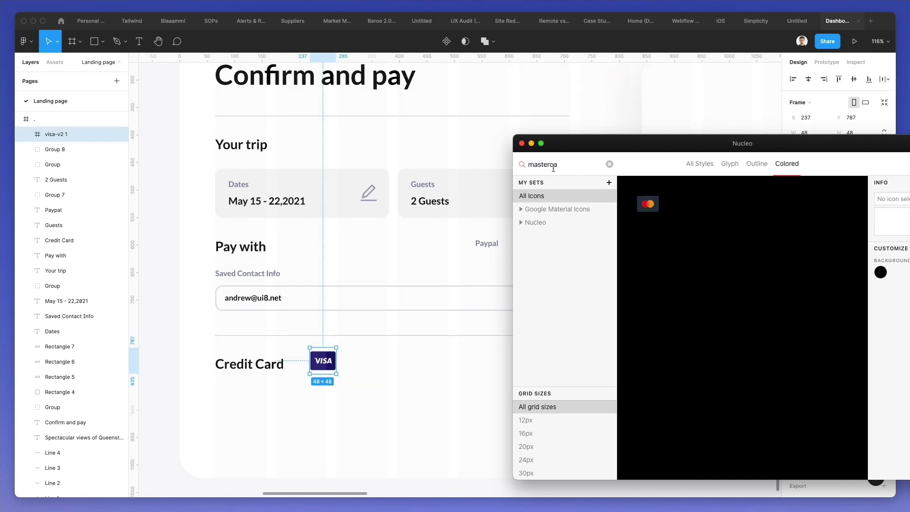
{"action": "left_click_drag", "start_coordinate": [647, 204], "coordinate": [358, 362]}
{"action": "left_click_drag", "start_coordinate": [401, 347], "coordinate": [290, 390]}
{"action": "key", "text": "shift+super+g"}
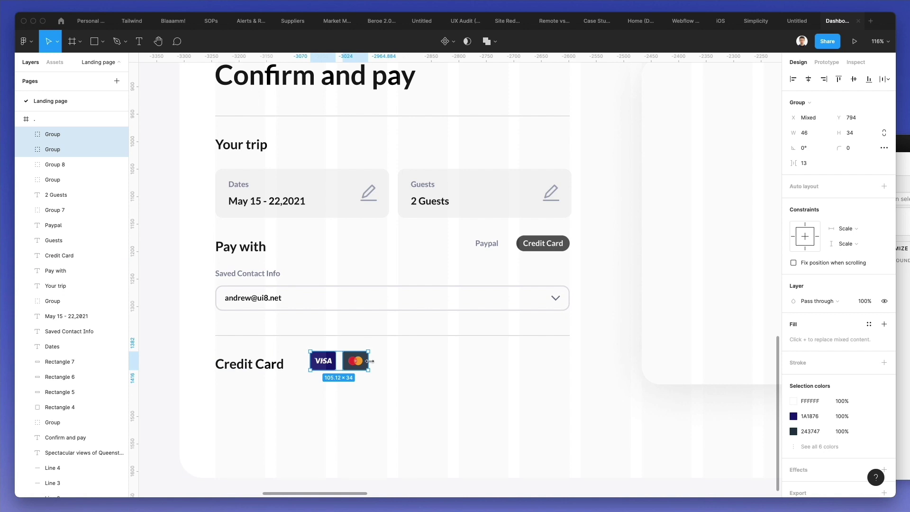
- Scale the card icons down to the right edge and copy the Saved Contact Info label and field below Credit Card
{"action": "key", "text": "k"}
{"action": "left_click_drag", "start_coordinate": [369, 361], "coordinate": [562, 371]}
{"action": "left_click", "coordinate": [469, 396]}
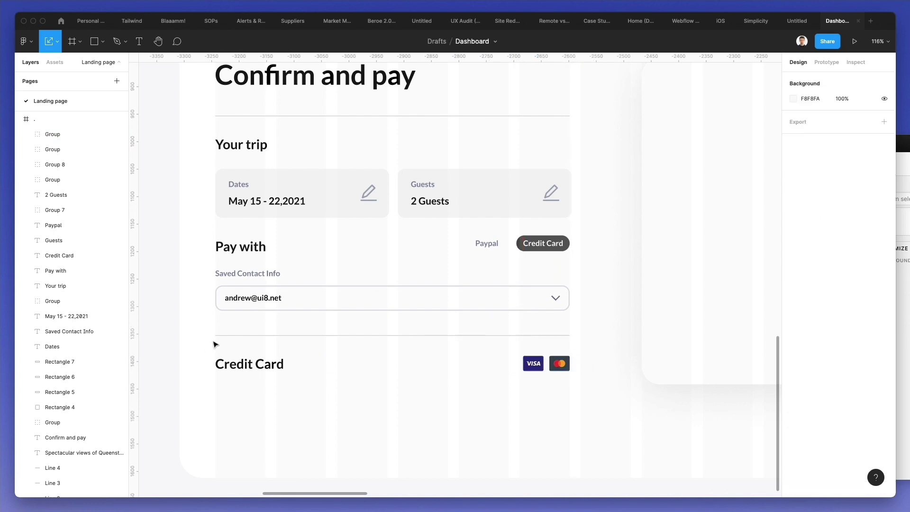
{"action": "left_click_drag", "start_coordinate": [191, 264], "coordinate": [510, 315]}
{"action": "left_click_drag", "start_coordinate": [254, 298], "coordinate": [256, 412]}
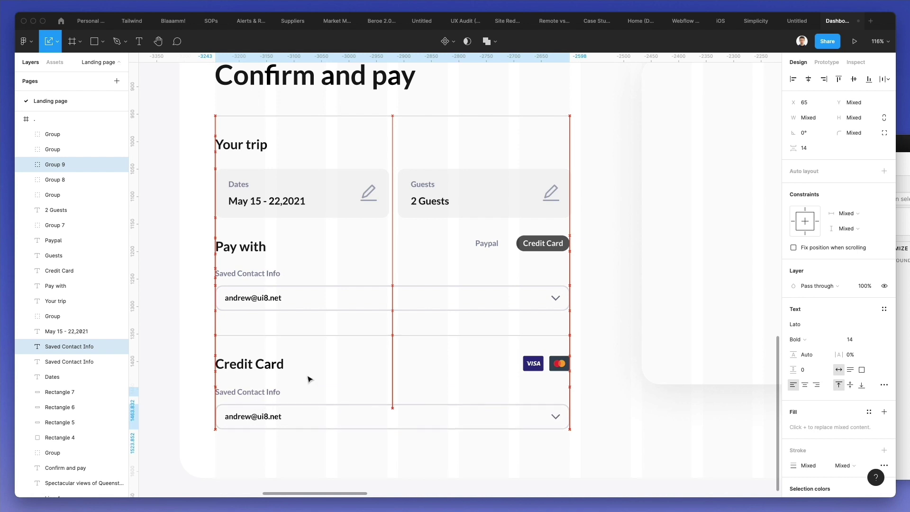
- Relabel the copied field 'Card Number'
{"action": "double_click", "coordinate": [246, 393]}
{"action": "double_click", "coordinate": [247, 392]}
{"action": "type", "text": "Car"}
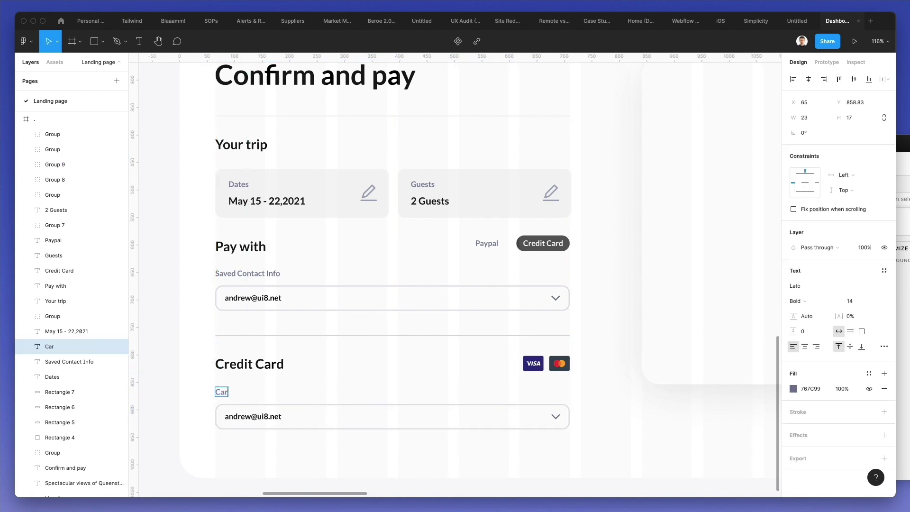
{"action": "key", "text": "Escape"}
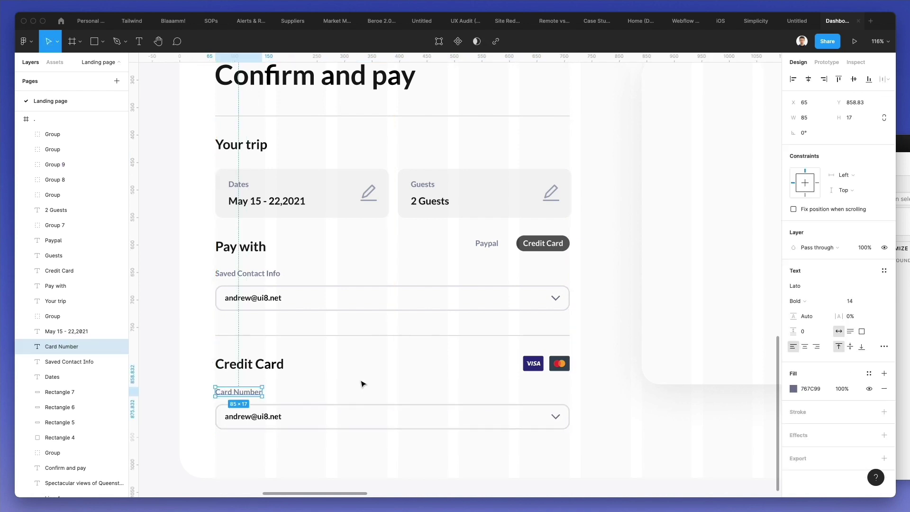
- Replace the copied e-mail text with a masked card number
{"action": "key", "text": "Escape"}
{"action": "left_click", "coordinate": [241, 416]}
{"action": "double_click", "coordinate": [243, 416]}
{"action": "left_click", "coordinate": [242, 413]}
{"action": "type", "text": "23662"}
{"action": "key", "text": "super+a"}
{"action": "type", "text": "7623 1289"}
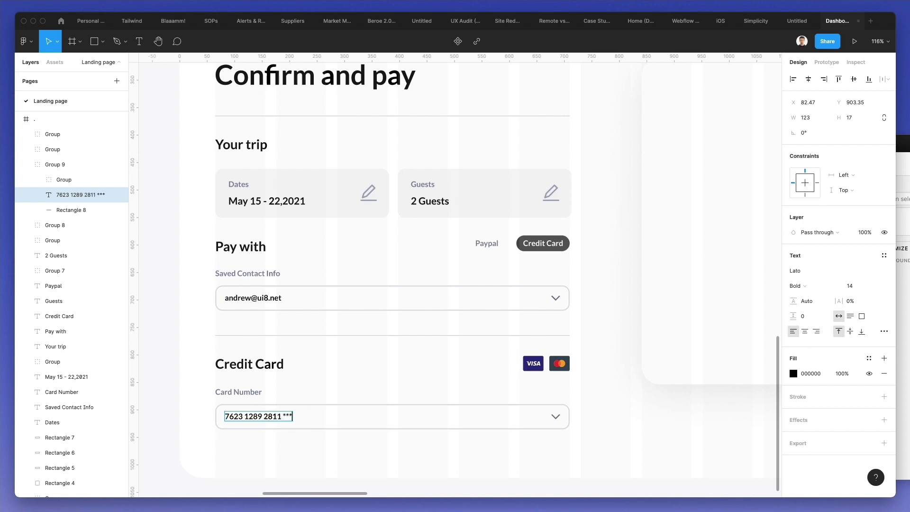
{"action": "key", "text": "Escape"}
{"action": "key", "text": "Escape"}
- Give the Card Number field a green #49D346 outline and search Nucleo for 'check'
{"action": "scroll", "coordinate": [351, 378], "scroll_direction": "down", "scroll_amount": 1}
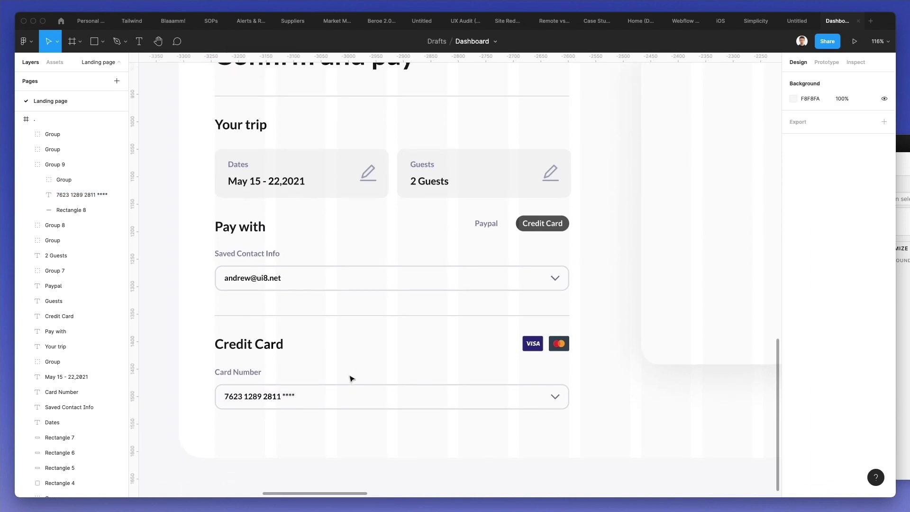
{"action": "double_click", "coordinate": [392, 397]}
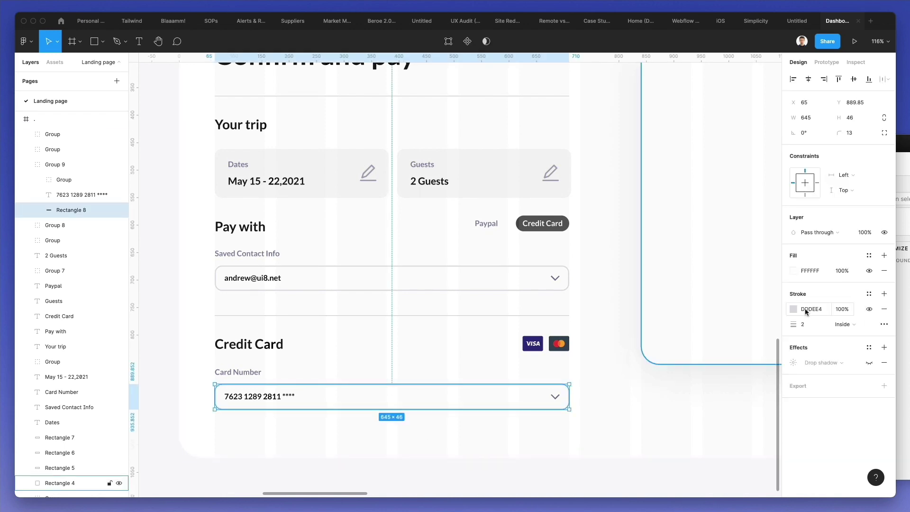
{"action": "left_click", "coordinate": [792, 309]}
{"action": "left_click", "coordinate": [721, 385]}
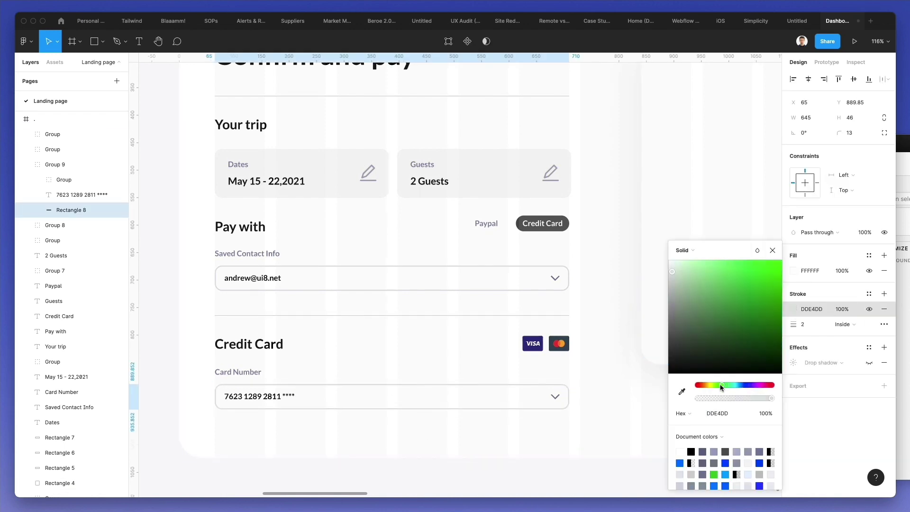
{"action": "mouse_move", "coordinate": [709, 278]}
{"action": "left_mouse_down"}
{"action": "mouse_move", "coordinate": [709, 265]}
{"action": "mouse_move", "coordinate": [742, 285]}
{"action": "left_mouse_up"}
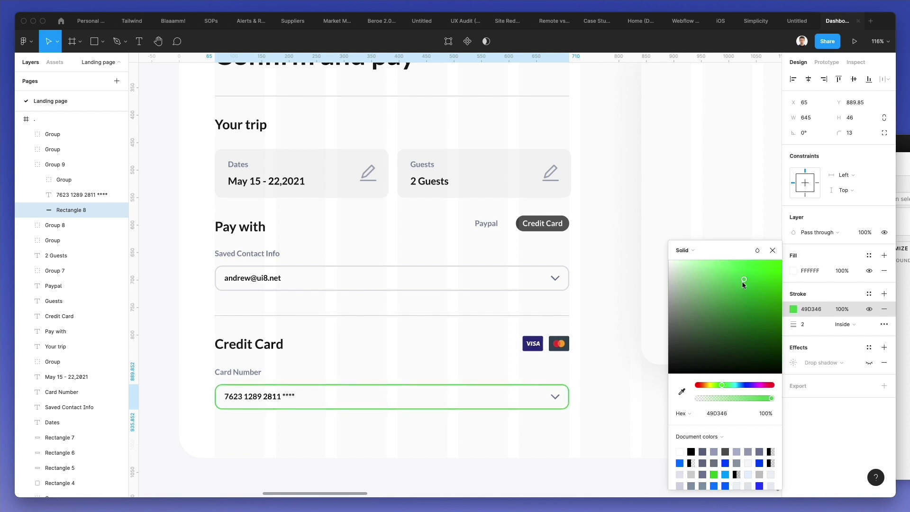
{"action": "left_click", "coordinate": [499, 450]}
{"action": "key", "text": "super+shift+n"}
{"action": "type", "text": "check"}
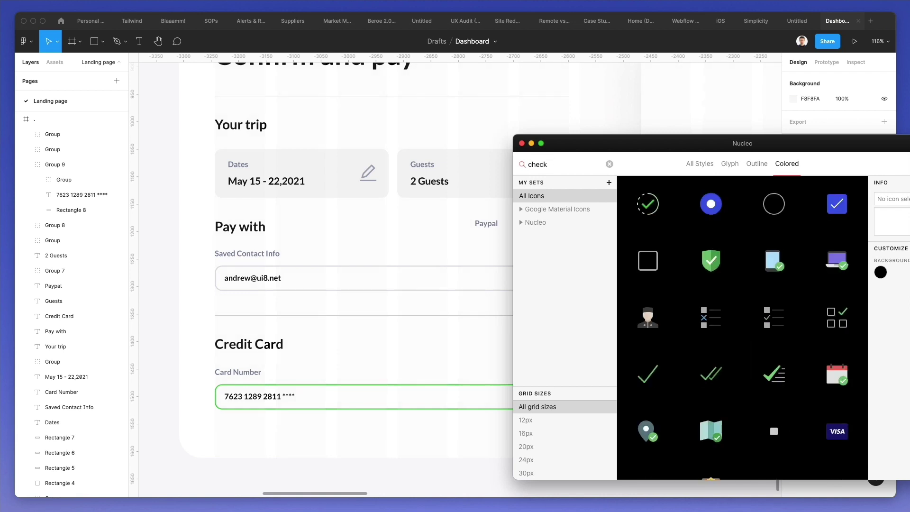
- Drag Nucleo's green check icon into the Card Number field near the chevron
{"action": "scroll", "coordinate": [647, 369], "scroll_direction": "down", "scroll_amount": 1}
{"action": "left_click_drag", "start_coordinate": [641, 364], "coordinate": [537, 397]}
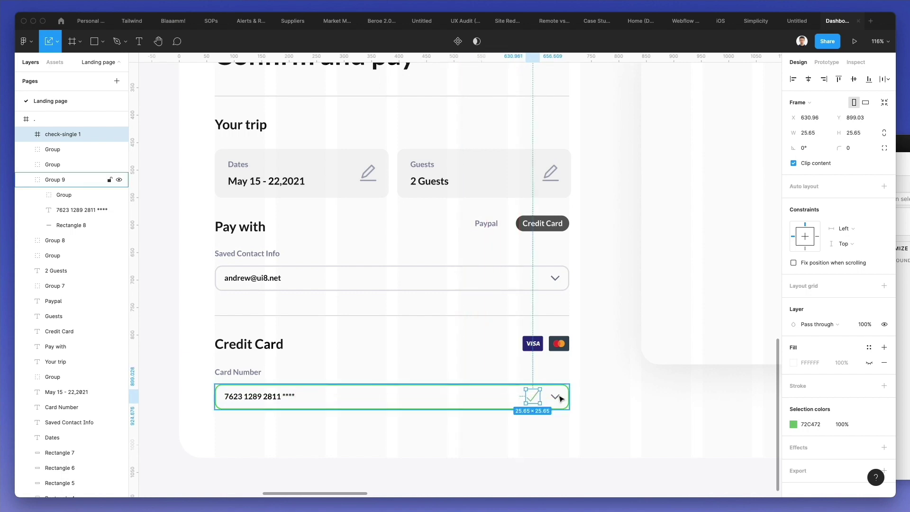
{"action": "double_click", "coordinate": [556, 397]}
- Shrink the check mark and give it an outside stroke sampled from the green border
{"action": "left_click", "coordinate": [531, 395]}
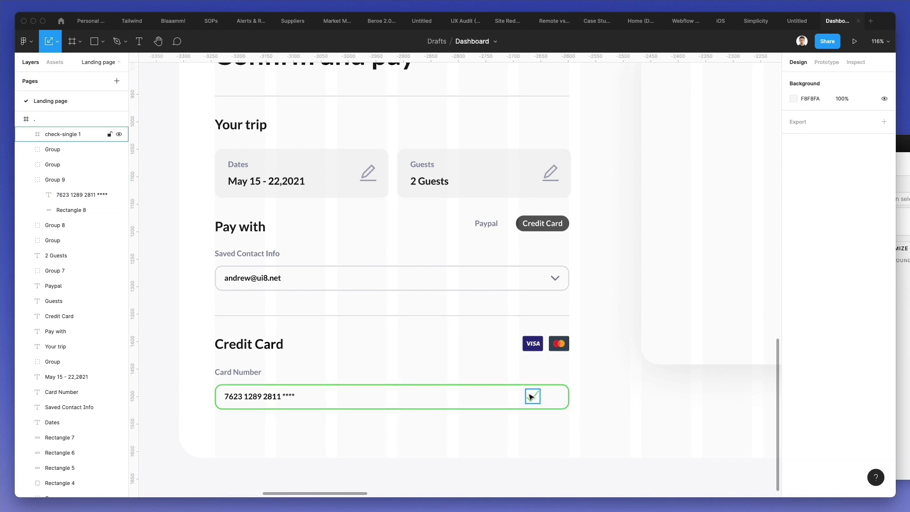
{"action": "double_click", "coordinate": [531, 394]}
{"action": "scroll", "coordinate": [528, 392], "scroll_direction": "up", "scroll_amount": 10}
{"action": "mouse_move", "coordinate": [524, 388]}
{"action": "left_mouse_down"}
{"action": "mouse_move", "coordinate": [512, 399]}
{"action": "mouse_move", "coordinate": [520, 410]}
{"action": "mouse_move", "coordinate": [608, 407]}
{"action": "left_mouse_up"}
{"action": "left_click", "coordinate": [794, 309]}
{"action": "left_click", "coordinate": [844, 339]}
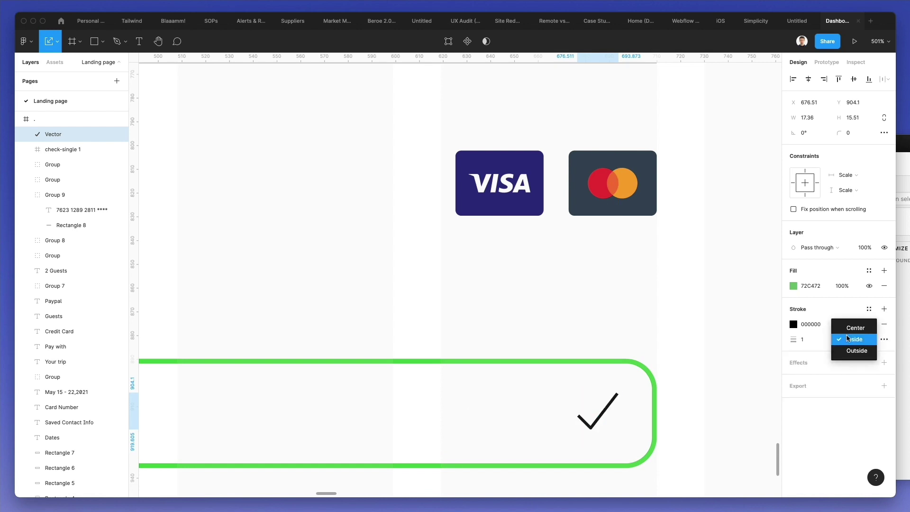
{"action": "left_click", "coordinate": [853, 349]}
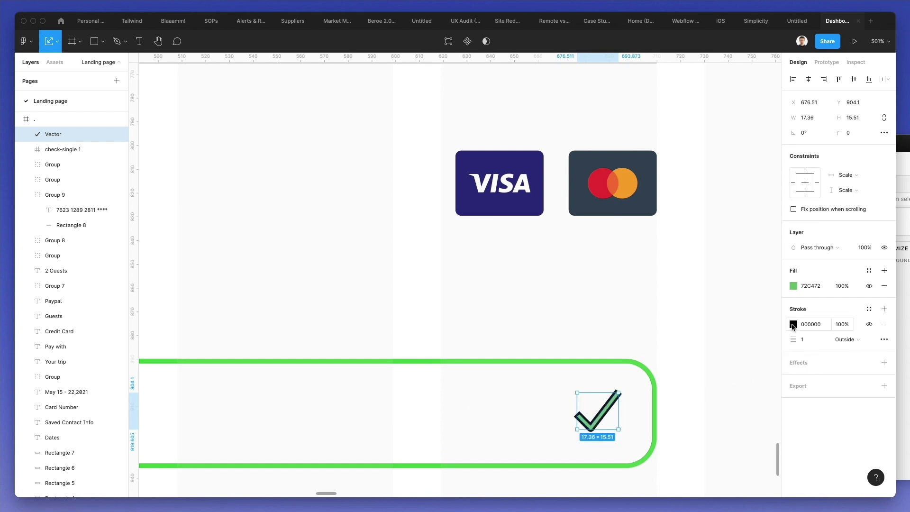
{"action": "left_click", "coordinate": [793, 324]}
{"action": "key", "text": "i"}
{"action": "left_click", "coordinate": [624, 363]}
{"action": "left_click", "coordinate": [635, 310]}
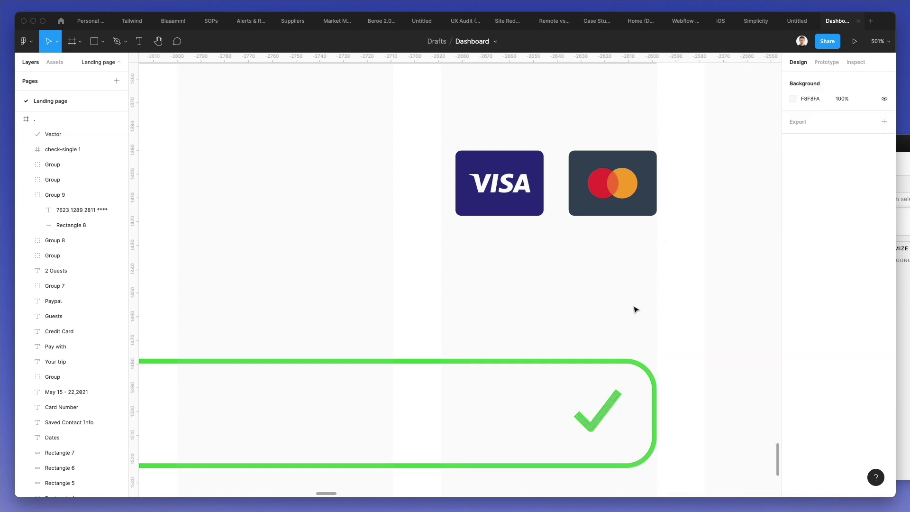
- Fill the check mark with the same green sampled from the border
{"action": "left_click", "coordinate": [613, 398]}
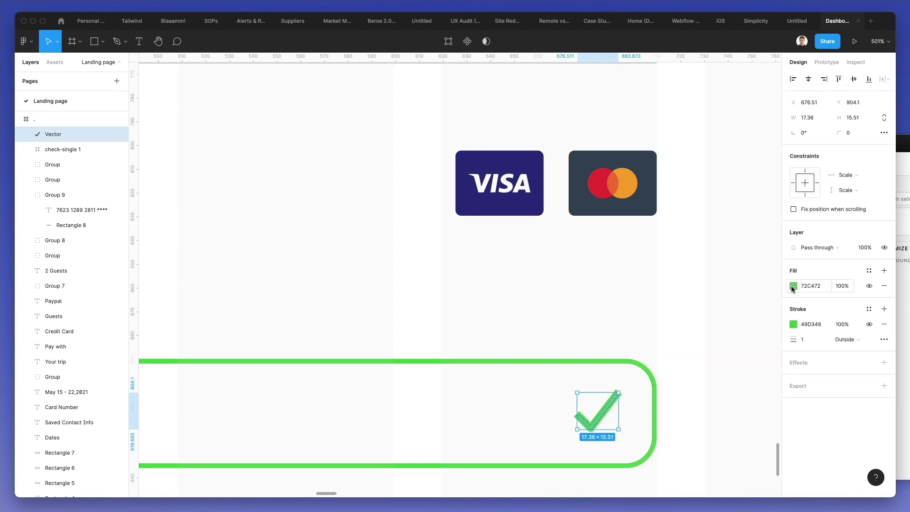
{"action": "left_click", "coordinate": [793, 286]}
{"action": "key", "text": "i"}
{"action": "left_click", "coordinate": [630, 361]}
{"action": "left_click", "coordinate": [636, 313]}
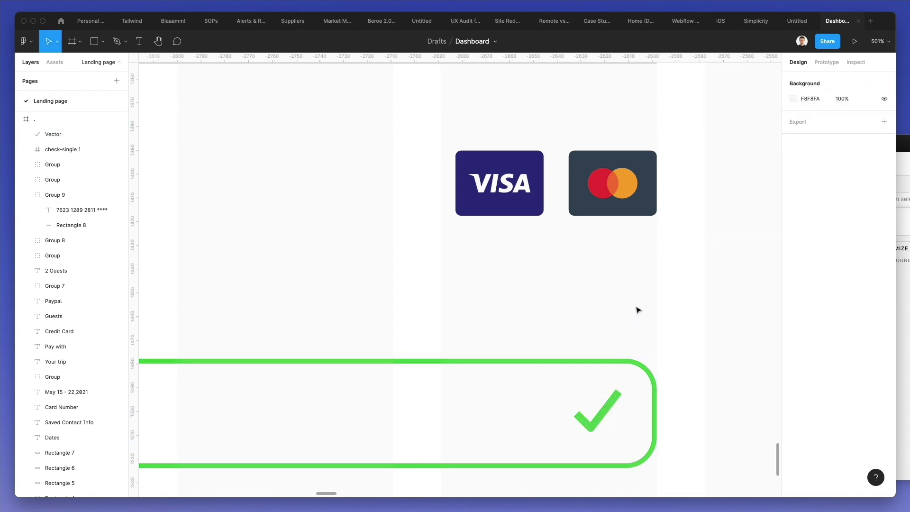
- Nudge the card-number checkmark one unit left and up, and thin its stroke to 0.5
{"action": "scroll", "coordinate": [637, 311], "scroll_direction": "down", "scroll_amount": 3}
{"action": "scroll", "coordinate": [637, 311], "scroll_direction": "down", "scroll_amount": 6}
{"action": "left_click", "coordinate": [626, 336]}
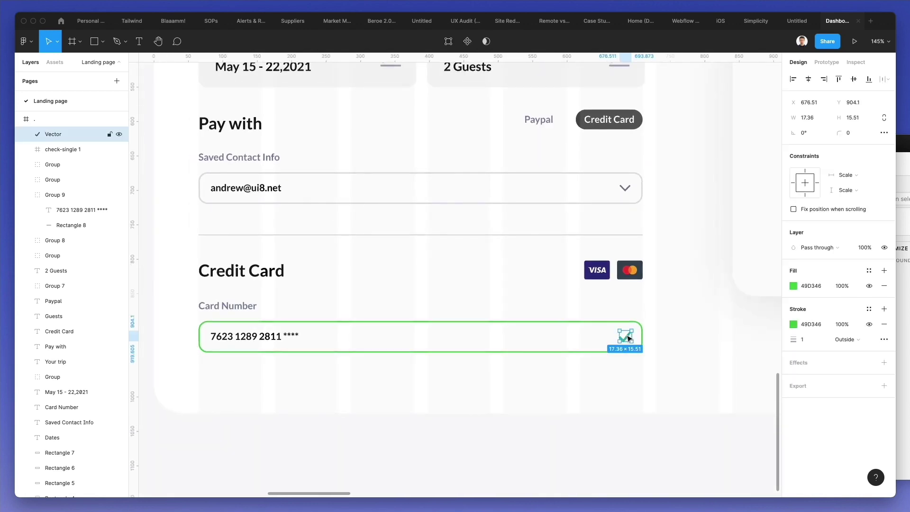
{"action": "key", "text": "Left"}
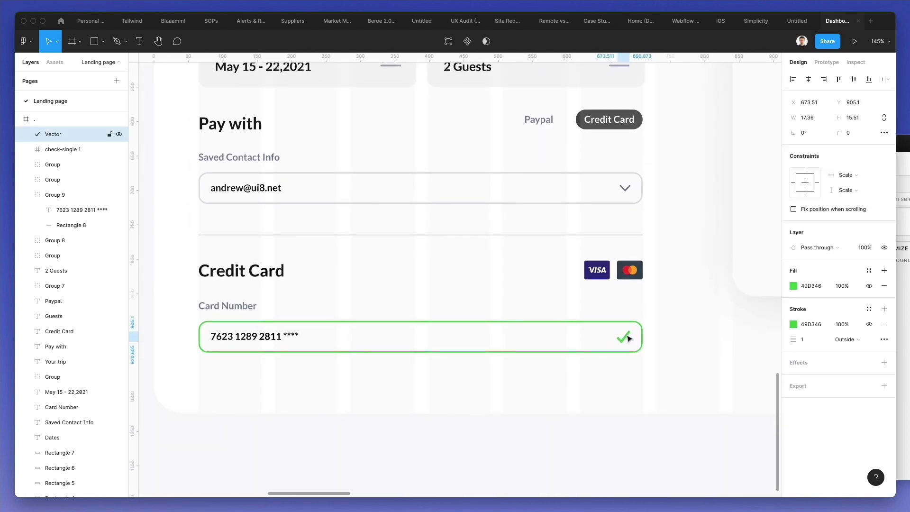
{"action": "key", "text": "Up"}
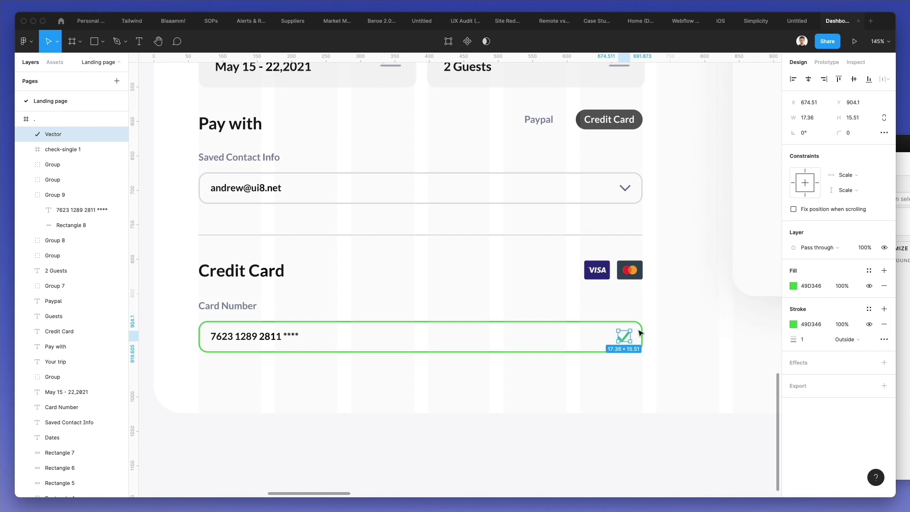
{"action": "left_click", "coordinate": [788, 339]}
{"action": "type", "text": "0,5"}
{"action": "key", "text": "Return"}
{"action": "left_click", "coordinate": [585, 403]}
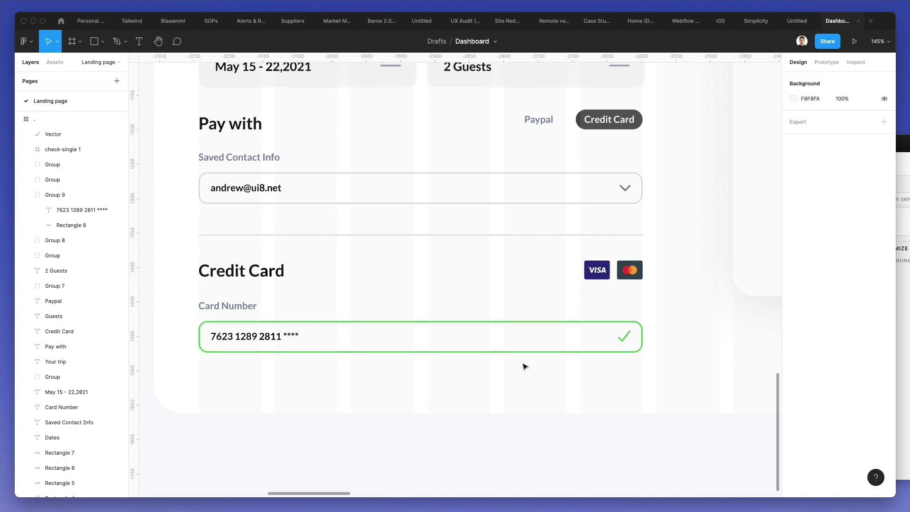
- Duplicate the Saved Contact Info label and dropdown below the Card Number field
{"action": "scroll", "coordinate": [525, 366], "scroll_direction": "down", "scroll_amount": 2}
{"action": "left_click_drag", "start_coordinate": [194, 297], "coordinate": [390, 355]}
{"action": "left_click_drag", "start_coordinate": [191, 154], "coordinate": [377, 227]}
{"action": "left_click_drag", "start_coordinate": [254, 201], "coordinate": [271, 395], "text": "alt"}
{"action": "key", "text": "Escape"}
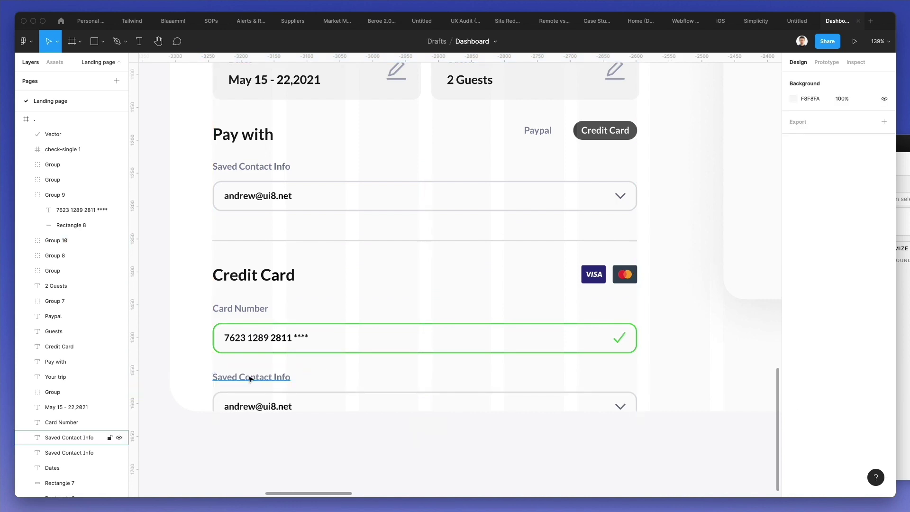
- Rename the copied label to Card Holds and replace the email with the cardholder's full name
{"action": "double_click", "coordinate": [250, 378]}
{"action": "type", "text": "Card Holds"}
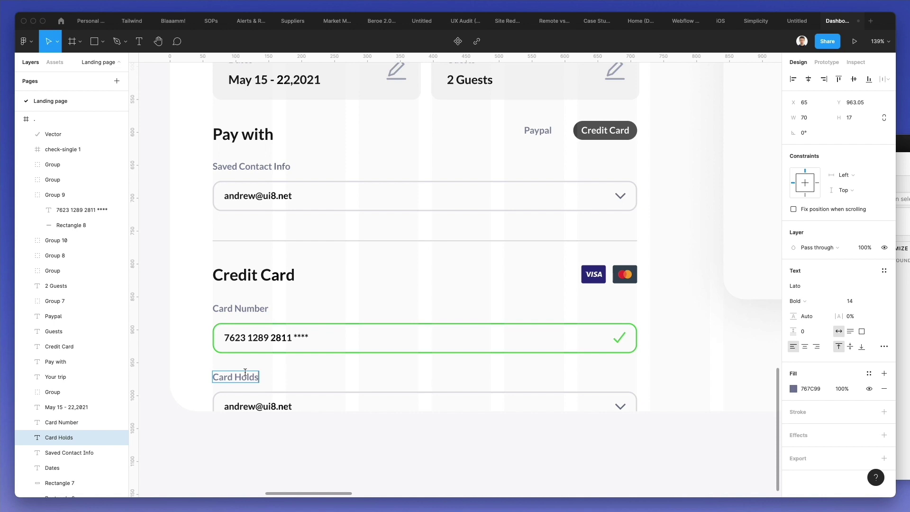
{"action": "double_click", "coordinate": [259, 406]}
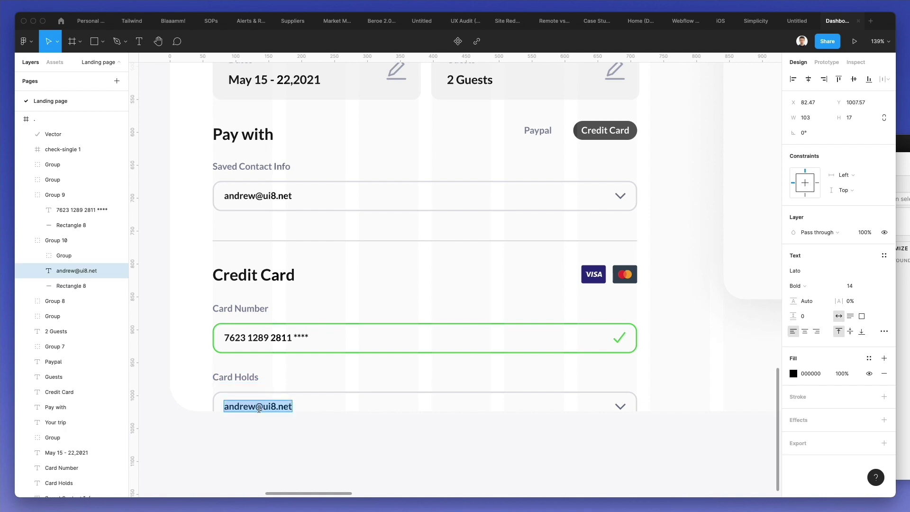
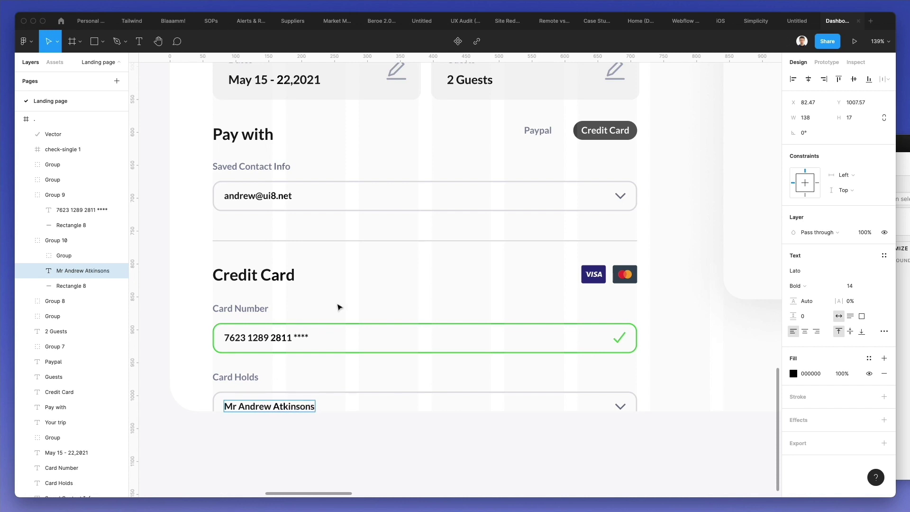
{"action": "key", "text": "Escape"}
{"action": "key", "text": "Escape"}
{"action": "scroll", "coordinate": [343, 295], "scroll_direction": "down", "scroll_amount": 5}
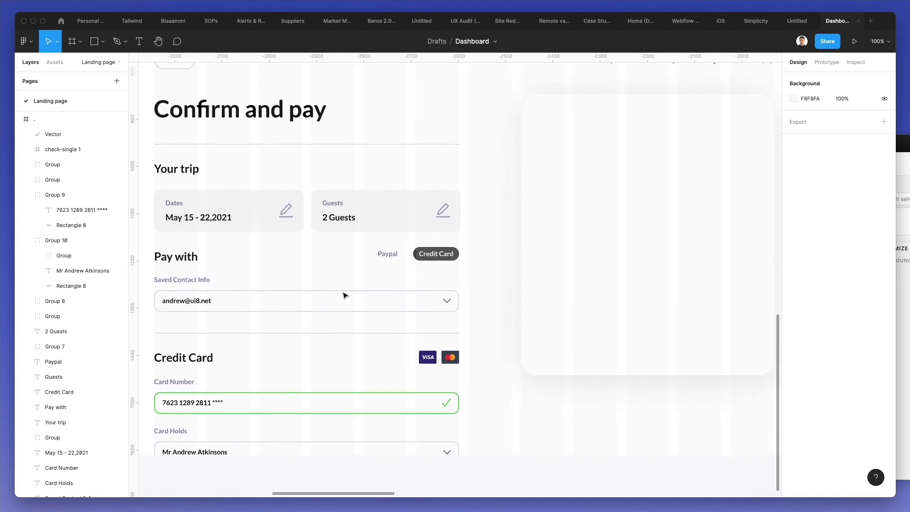
- Delete the chevron arrow from the Card Holds field
{"action": "scroll", "coordinate": [343, 294], "scroll_direction": "down", "scroll_amount": 2}
{"action": "left_click", "coordinate": [438, 440]}
{"action": "key", "text": "Delete"}
- Paste a rectangle onto the booking card, shrink it to a small square, and hide its drop shadow
{"action": "scroll", "coordinate": [440, 442], "scroll_direction": "right", "scroll_amount": 3}
{"action": "scroll", "coordinate": [439, 439], "scroll_direction": "down", "scroll_amount": 2}
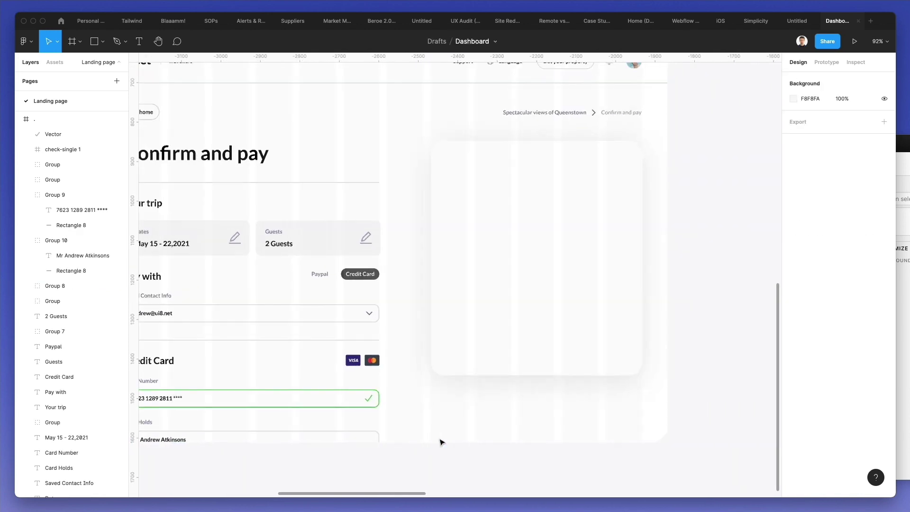
{"action": "scroll", "coordinate": [493, 217], "scroll_direction": "down", "scroll_amount": 3}
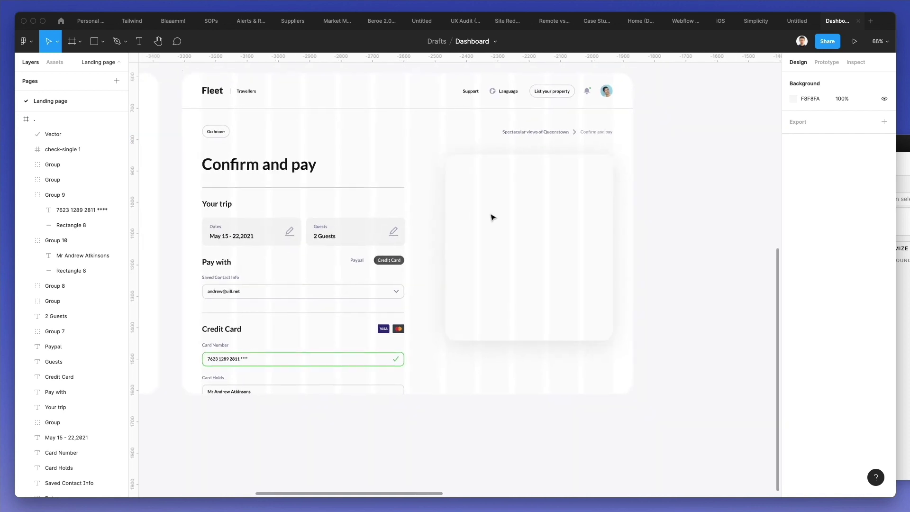
{"action": "left_click", "coordinate": [509, 196]}
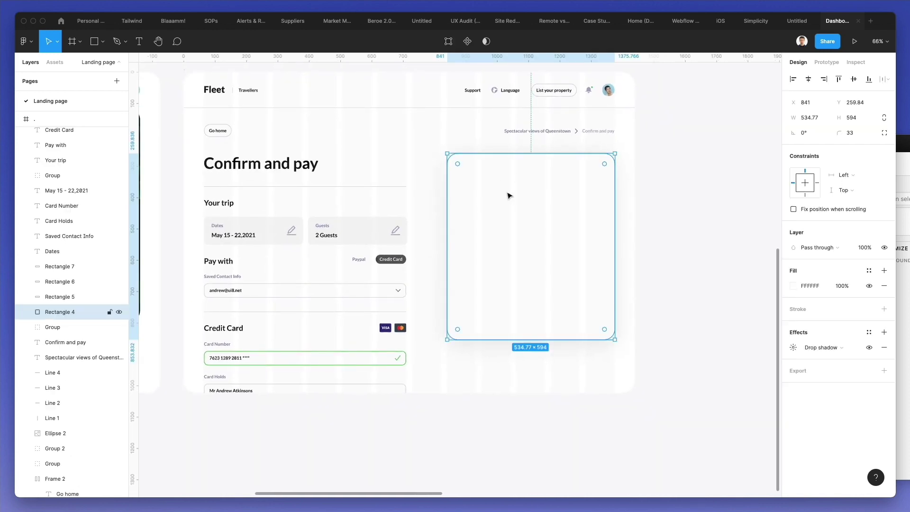
{"action": "key", "text": "super+v"}
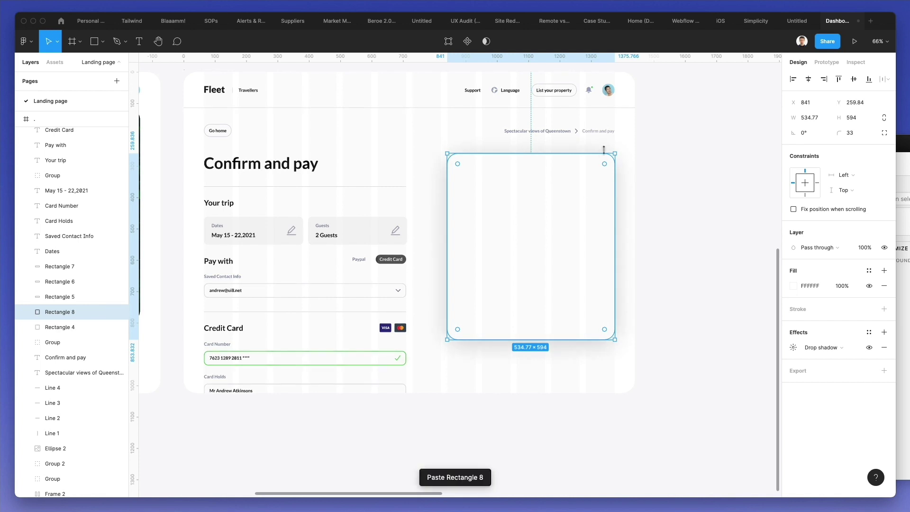
{"action": "left_click_drag", "start_coordinate": [615, 153], "coordinate": [483, 193]}
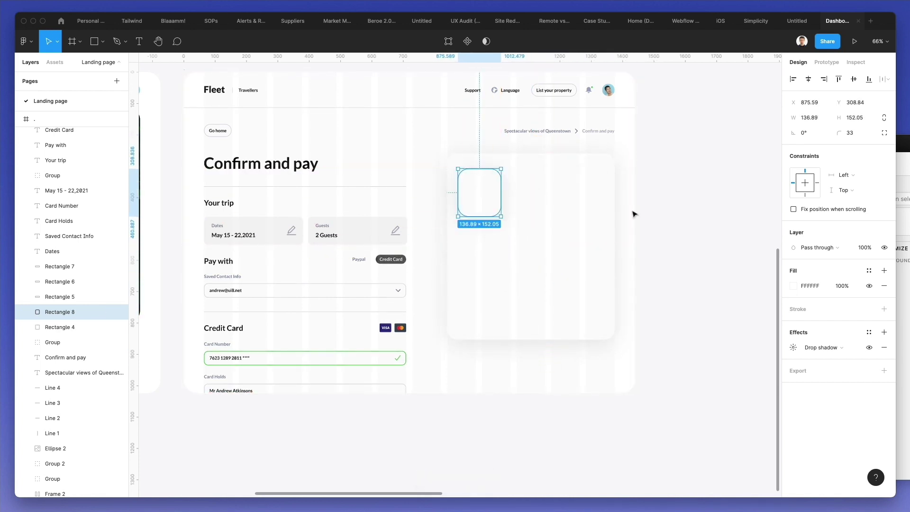
{"action": "left_click", "coordinate": [869, 347]}
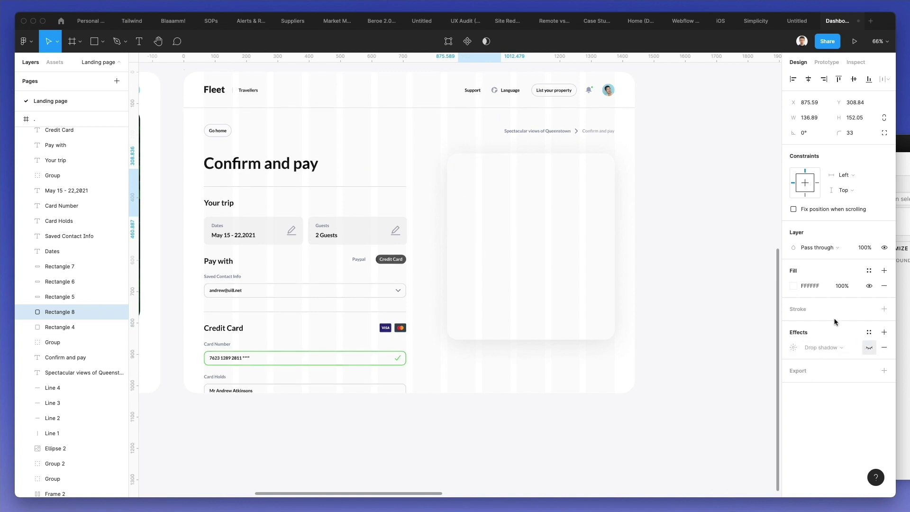
- Fill the square with light grey F1F1F1
{"action": "left_click", "coordinate": [793, 291]}
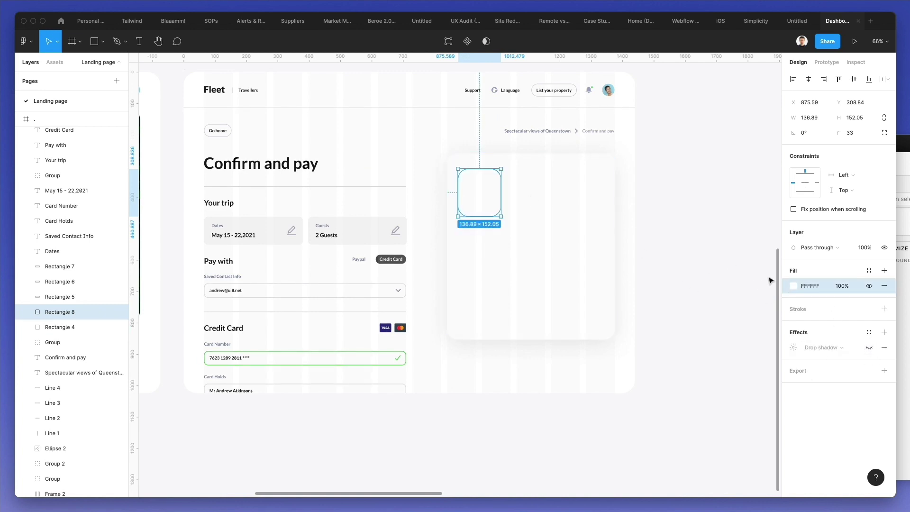
{"action": "left_click", "coordinate": [793, 286]}
{"action": "type", "text": "F1F1F1"}
{"action": "key", "text": "Return"}
{"action": "left_click", "coordinate": [674, 202]}
- Position the grey square at the card's top-left and widen it to about 175 units
{"action": "left_click", "coordinate": [478, 193]}
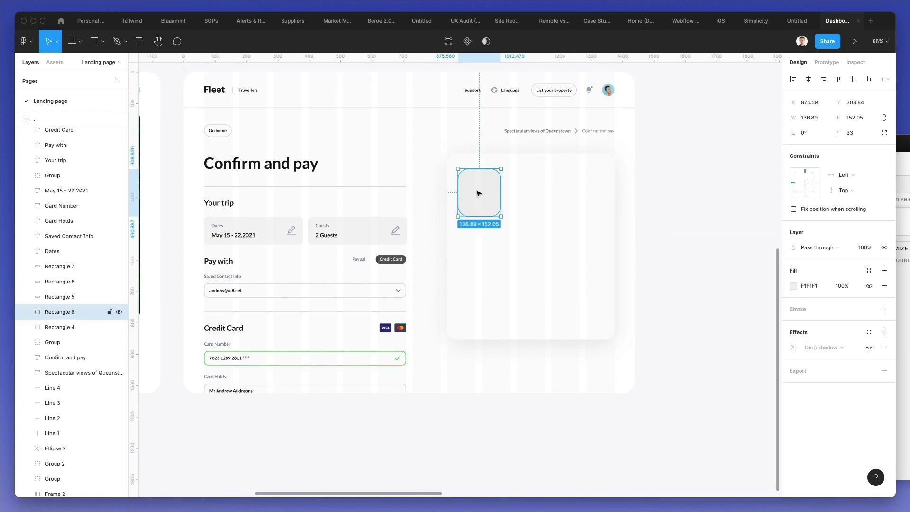
{"action": "key", "text": "shift+Right"}
{"action": "key", "text": "Right"}
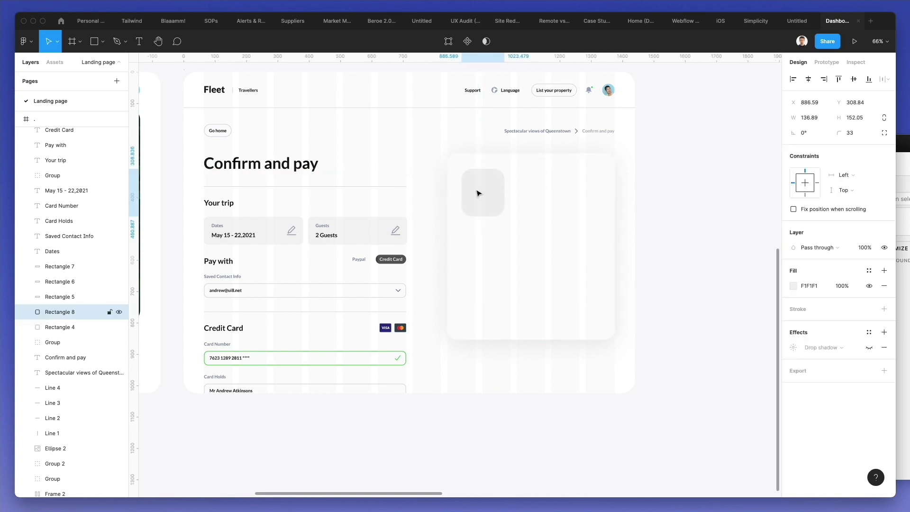
{"action": "left_click_drag", "start_coordinate": [504, 190], "coordinate": [490, 226]}
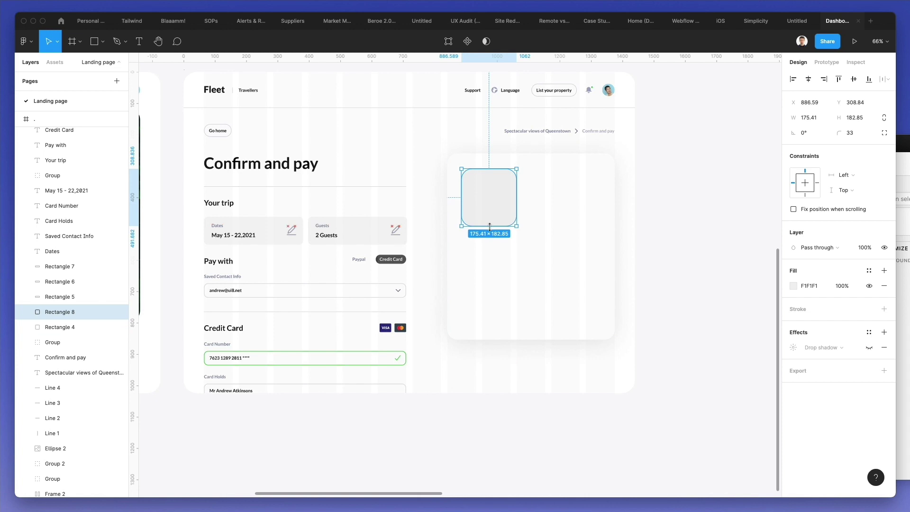
{"action": "scroll", "coordinate": [488, 168], "scroll_direction": "up", "scroll_amount": 3}
{"action": "left_click_drag", "start_coordinate": [494, 180], "coordinate": [467, 172]}
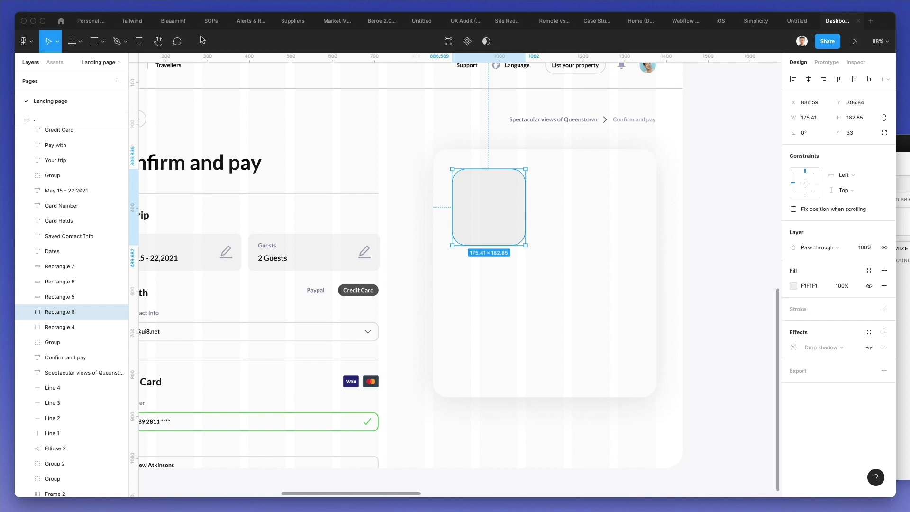
- Fill the grey placeholder with a 'minimal' room photo using the Unsplash plugin
{"action": "left_click", "coordinate": [24, 41]}
{"action": "mouse_move", "coordinate": [72, 179]}
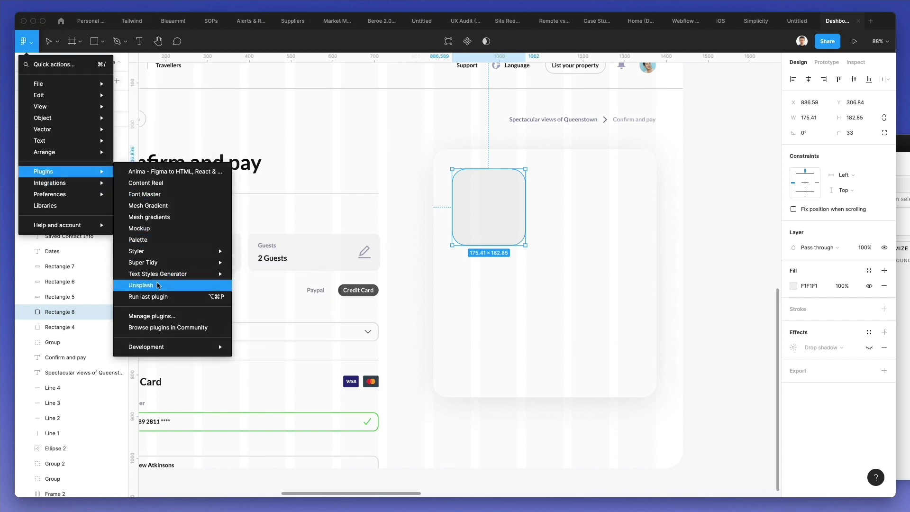
{"action": "left_click", "coordinate": [158, 285]}
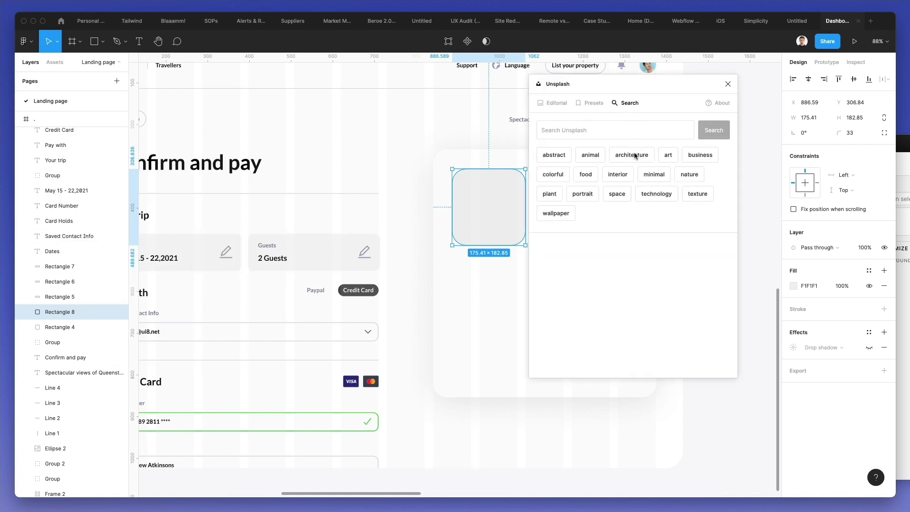
{"action": "left_click", "coordinate": [653, 175]}
{"action": "scroll", "coordinate": [411, 171], "scroll_direction": "down", "scroll_amount": 5}
{"action": "left_click", "coordinate": [607, 192]}
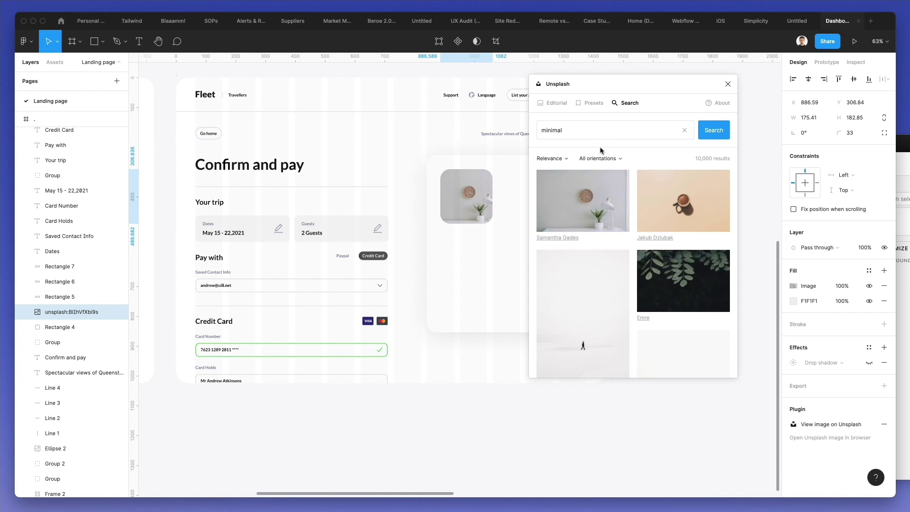
- Swap the photo, via a teal marbled image, for a white desk and chair photo
{"action": "scroll", "coordinate": [611, 254], "scroll_direction": "down", "scroll_amount": 8}
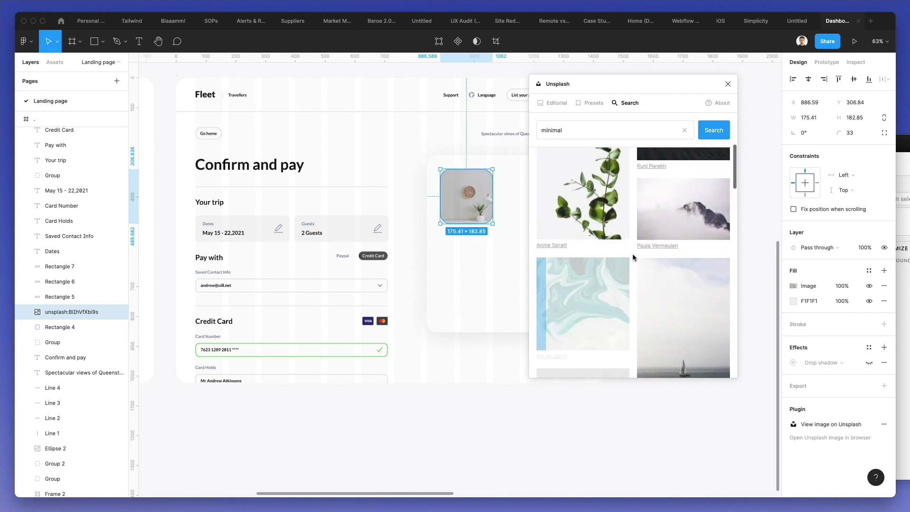
{"action": "left_click", "coordinate": [626, 260]}
{"action": "scroll", "coordinate": [631, 256], "scroll_direction": "down", "scroll_amount": 3}
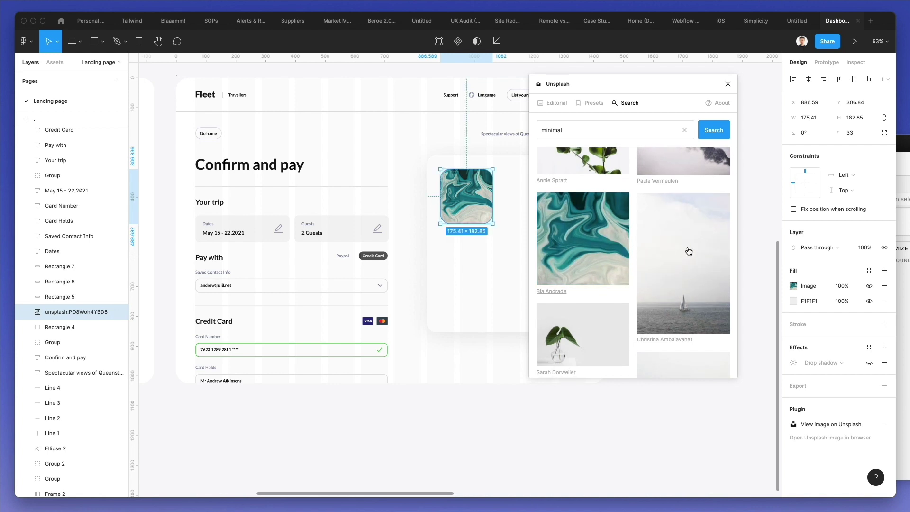
{"action": "scroll", "coordinate": [688, 251], "scroll_direction": "down", "scroll_amount": 3}
{"action": "scroll", "coordinate": [688, 251], "scroll_direction": "down", "scroll_amount": 4}
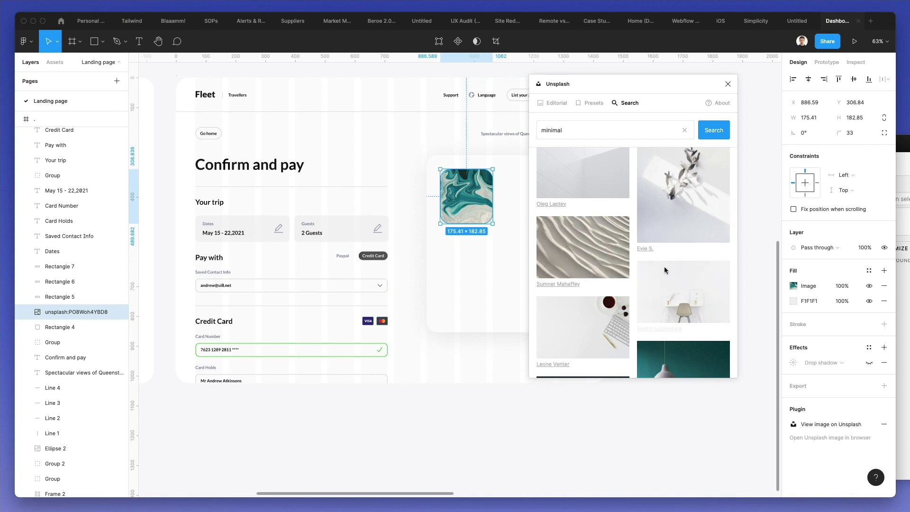
{"action": "left_click", "coordinate": [666, 268]}
- Close the Unsplash plugin and select the white booking card
{"action": "left_click", "coordinate": [383, 170]}
{"action": "scroll", "coordinate": [384, 170], "scroll_direction": "left", "scroll_amount": 1}
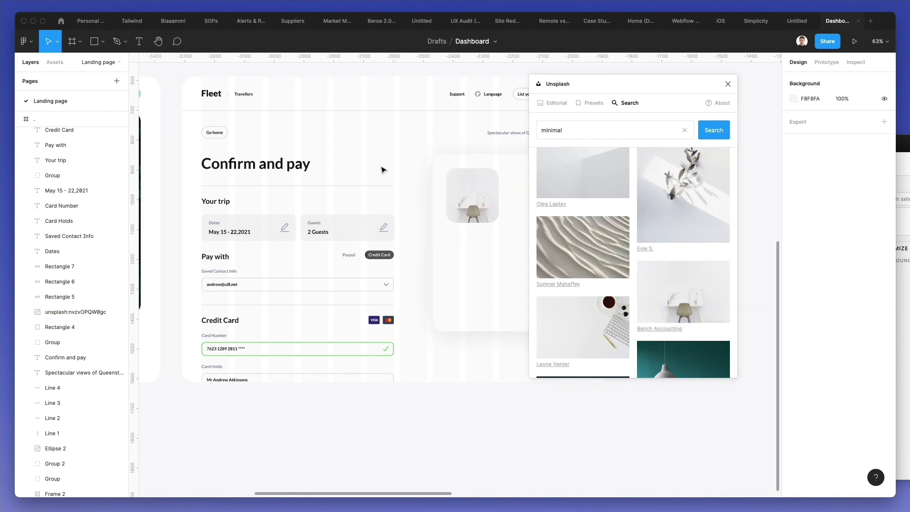
{"action": "left_click", "coordinate": [728, 84]}
{"action": "scroll", "coordinate": [516, 157], "scroll_direction": "up", "scroll_amount": 5}
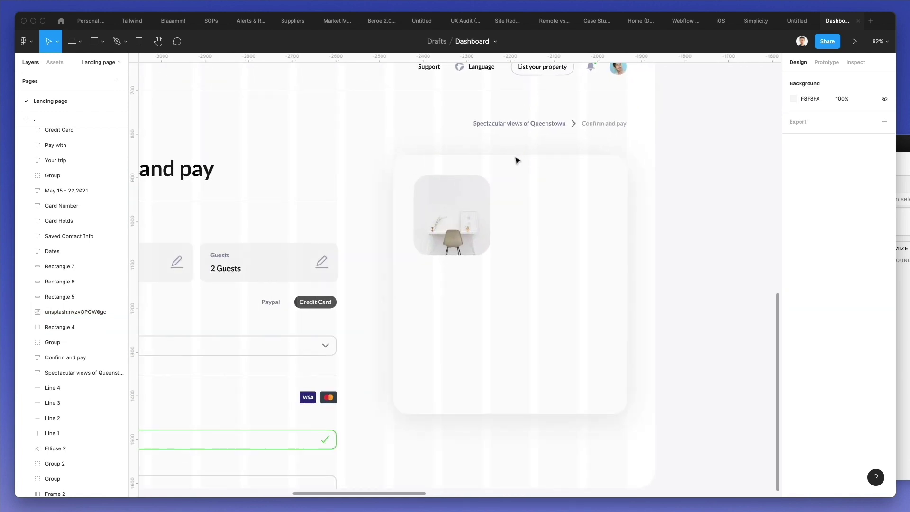
{"action": "scroll", "coordinate": [344, 172], "scroll_direction": "left", "scroll_amount": 5}
{"action": "scroll", "coordinate": [343, 172], "scroll_direction": "down", "scroll_amount": 2}
{"action": "left_click", "coordinate": [592, 227]}
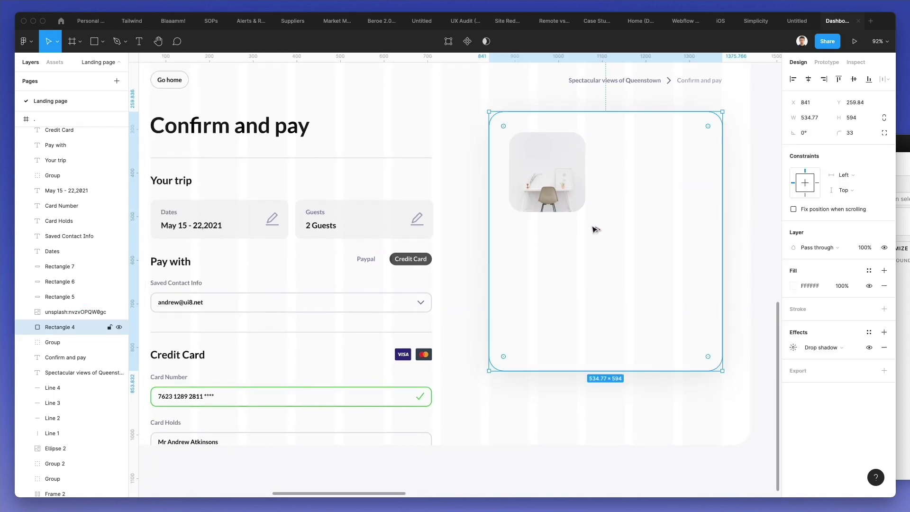
- Send the booking card to the back and copy the Your trip heading, Dates label and May 15 - 22,2021 into it
{"action": "key", "text": "super+bracketleft"}
{"action": "key", "text": "super+bracketleft"}
{"action": "key", "text": "super+bracketleft"}
{"action": "key", "text": "super+bracketleft"}
{"action": "key", "text": "super+bracketleft"}
{"action": "key", "text": "super+bracketleft"}
{"action": "key", "text": "super+bracketleft"}
{"action": "key", "text": "super+bracketleft"}
{"action": "key", "text": "super+bracketleft"}
{"action": "key", "text": "super+bracketleft"}
{"action": "key", "text": "super+bracketleft"}
{"action": "key", "text": "super+bracketleft"}
{"action": "key", "text": "super+bracketleft"}
{"action": "key", "text": "super+bracketleft"}
{"action": "key", "text": "super+bracketleft"}
{"action": "key", "text": "super+bracketleft"}
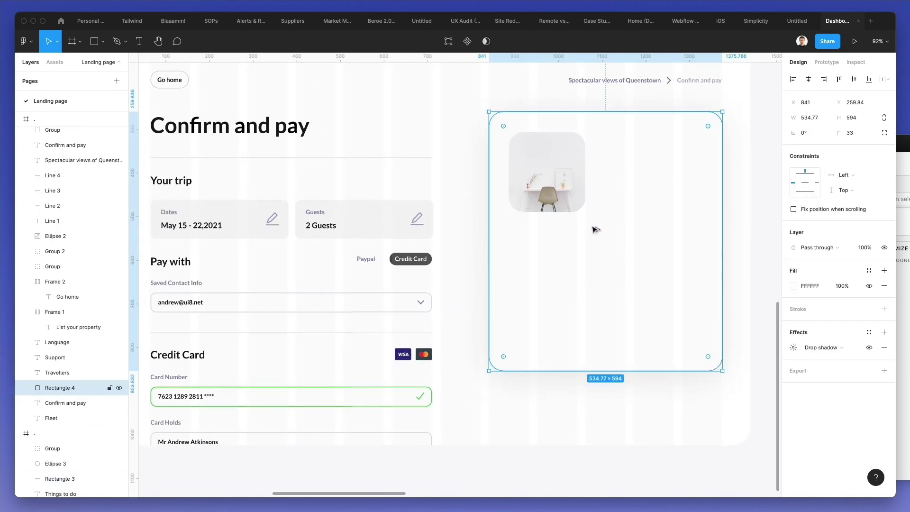
{"action": "left_click", "coordinate": [182, 183]}
{"action": "left_click", "coordinate": [170, 213], "text": "shift"}
{"action": "left_click", "coordinate": [189, 225], "text": "shift"}
{"action": "left_click_drag", "start_coordinate": [182, 229], "coordinate": [637, 193]}
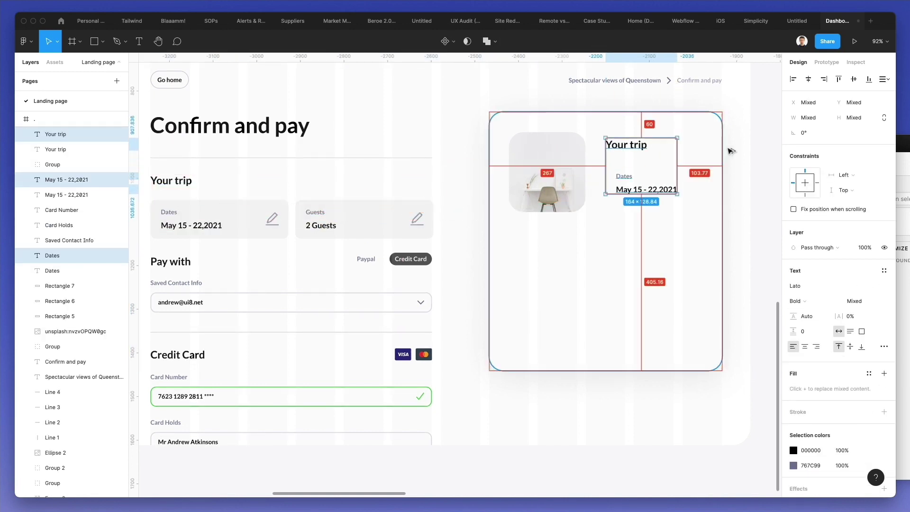
{"action": "key", "text": "Escape"}
- Retype the copied heading as 'Spectacular Interior Views' at font size 21
{"action": "double_click", "coordinate": [612, 152]}
{"action": "type", "text": "S"}
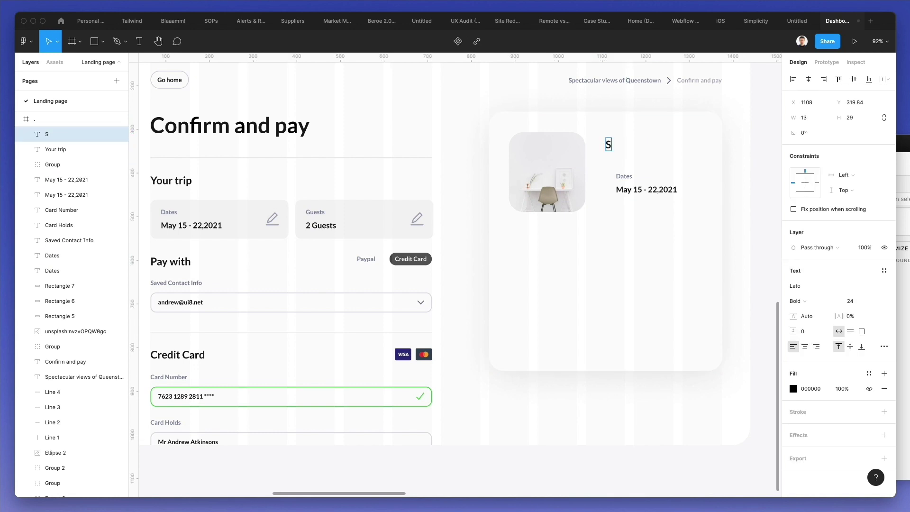
{"action": "type", "text": "pectacular Interior Views"}
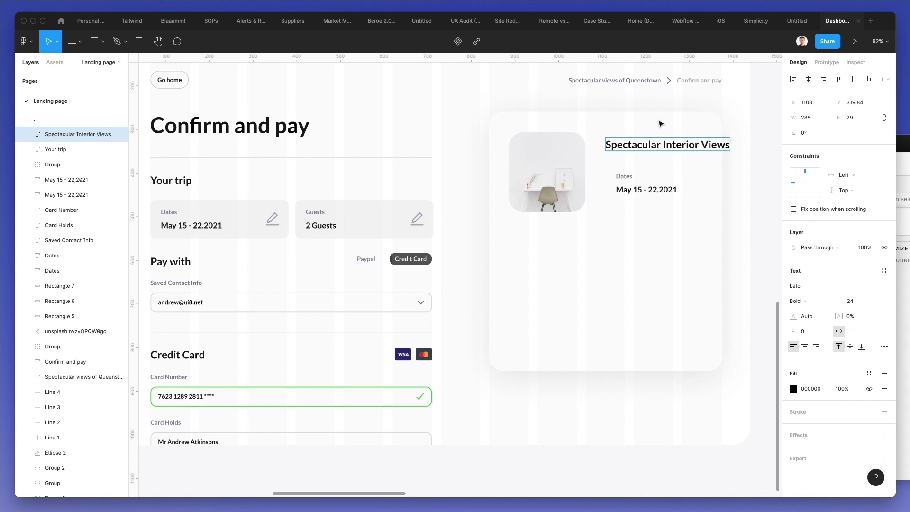
{"action": "key", "text": "Escape"}
{"action": "left_click_drag", "start_coordinate": [638, 151], "coordinate": [631, 150]}
{"action": "left_click", "coordinate": [847, 301]}
{"action": "type", "text": "21"}
{"action": "key", "text": "Return"}
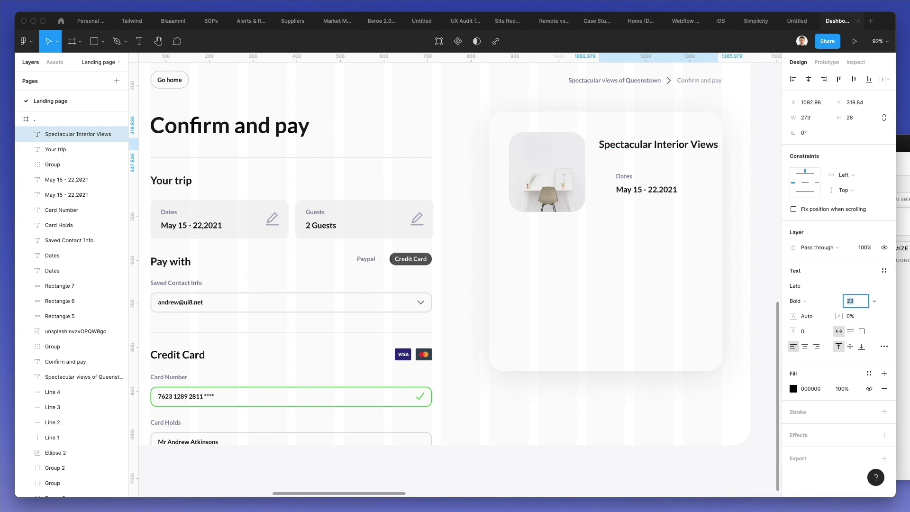
{"action": "key", "text": "Escape"}
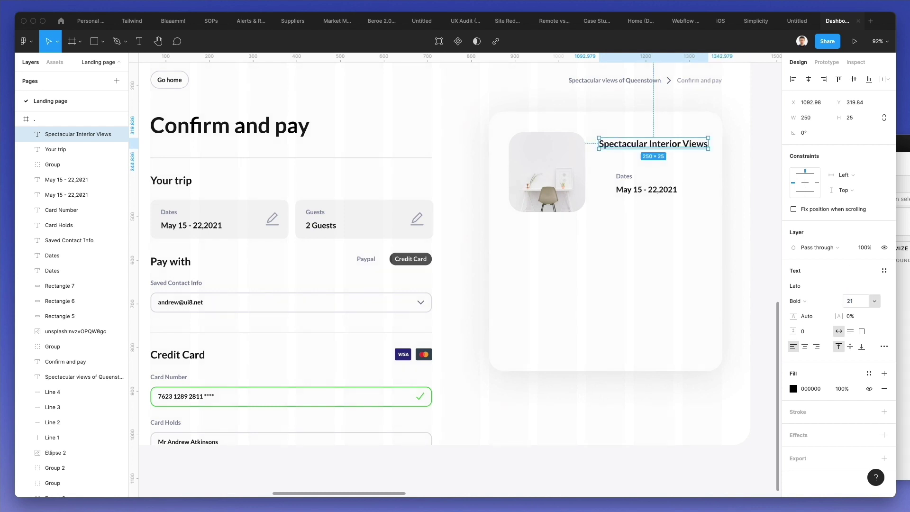
{"action": "key", "text": "Escape"}
- Align the photo and the title side by side at the card's top
{"action": "left_click", "coordinate": [579, 148]}
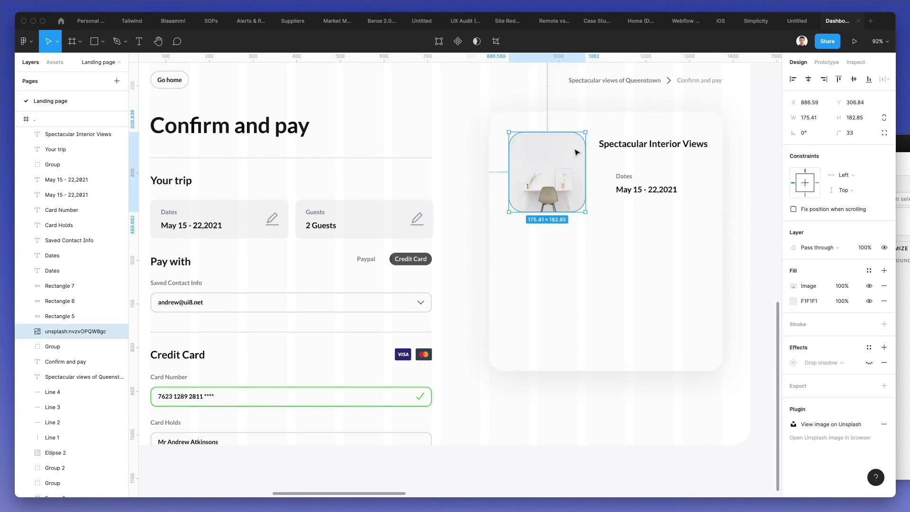
{"action": "key", "text": "shift+Up"}
{"action": "key", "text": "shift+Left"}
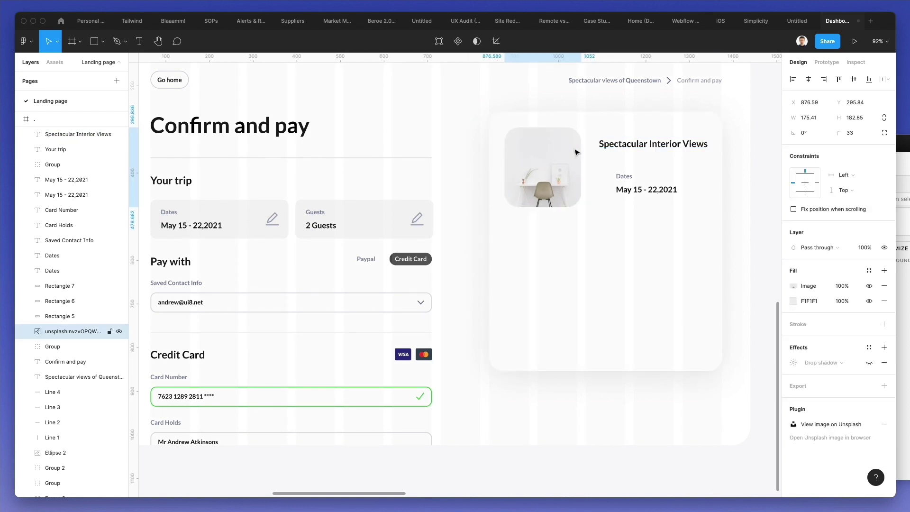
{"action": "left_click_drag", "start_coordinate": [637, 148], "coordinate": [631, 139]}
{"action": "key", "text": "shift+Down"}
{"action": "key", "text": "shift+Down"}
{"action": "left_click_drag", "start_coordinate": [631, 139], "coordinate": [631, 138]}
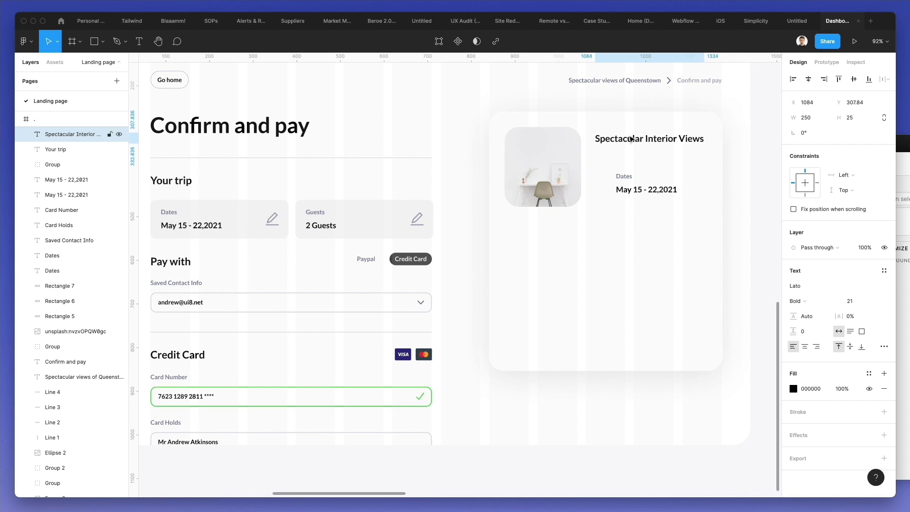
- Move the Dates label and date text up under the title
{"action": "left_click", "coordinate": [625, 180]}
{"action": "left_click", "coordinate": [637, 189], "text": "shift"}
{"action": "left_click_drag", "start_coordinate": [639, 185], "coordinate": [622, 171]}
{"action": "left_click", "coordinate": [601, 157]}
{"action": "left_click", "coordinate": [598, 158]}
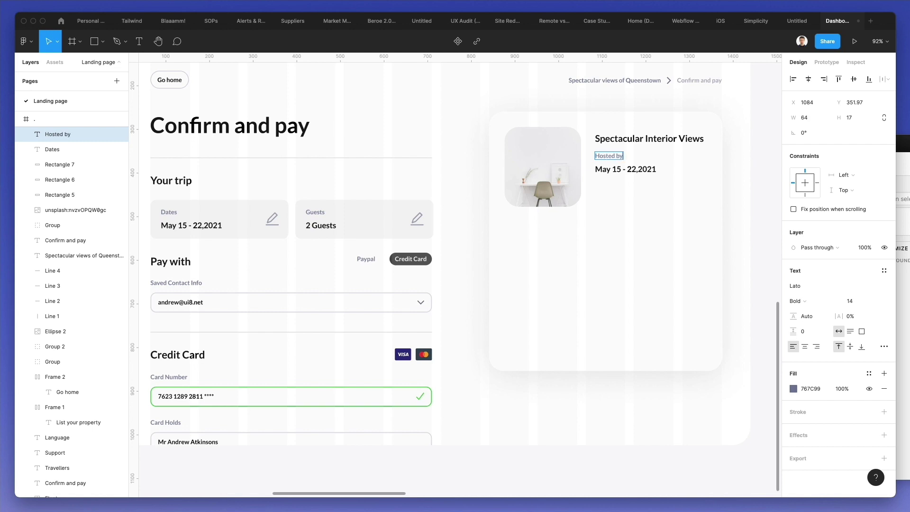
{"action": "left_click", "coordinate": [630, 170]}
- Add a copy of Hosted by retyped as the host's name, with a copied avatar circle beside it
{"action": "left_click_drag", "start_coordinate": [632, 177], "coordinate": [669, 161]}
{"action": "double_click", "coordinate": [668, 157]}
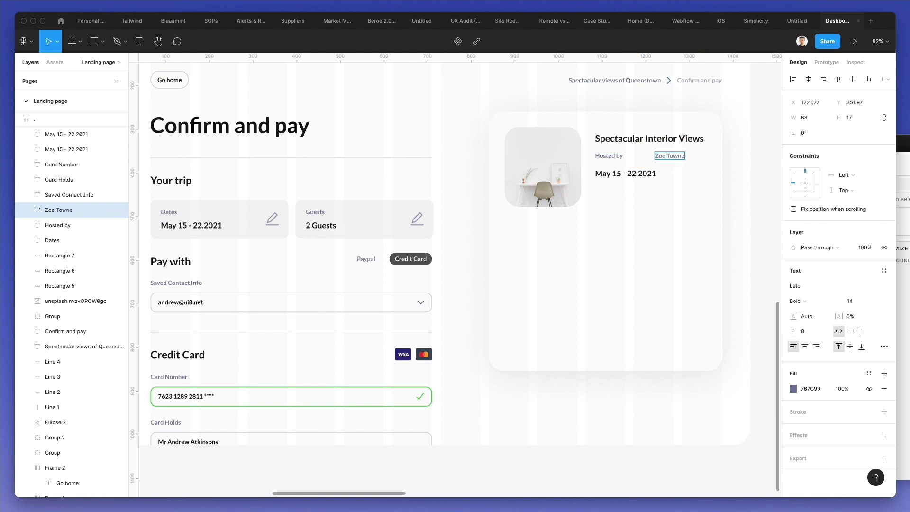
{"action": "left_click", "coordinate": [711, 95]}
{"action": "scroll", "coordinate": [666, 104], "scroll_direction": "up", "scroll_amount": 3}
{"action": "scroll", "coordinate": [666, 104], "scroll_direction": "right", "scroll_amount": 1}
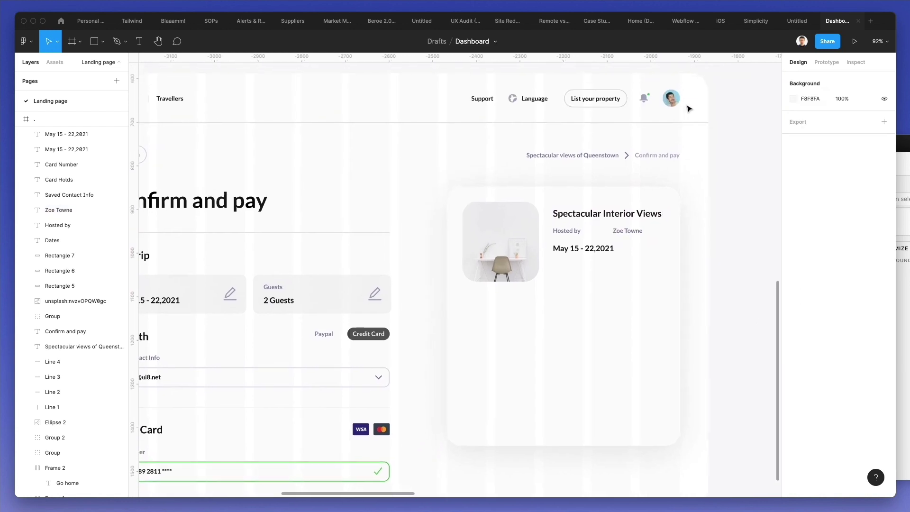
{"action": "left_click_drag", "start_coordinate": [666, 105], "coordinate": [590, 246]}
{"action": "scroll", "coordinate": [592, 233], "scroll_direction": "up", "scroll_amount": 10}
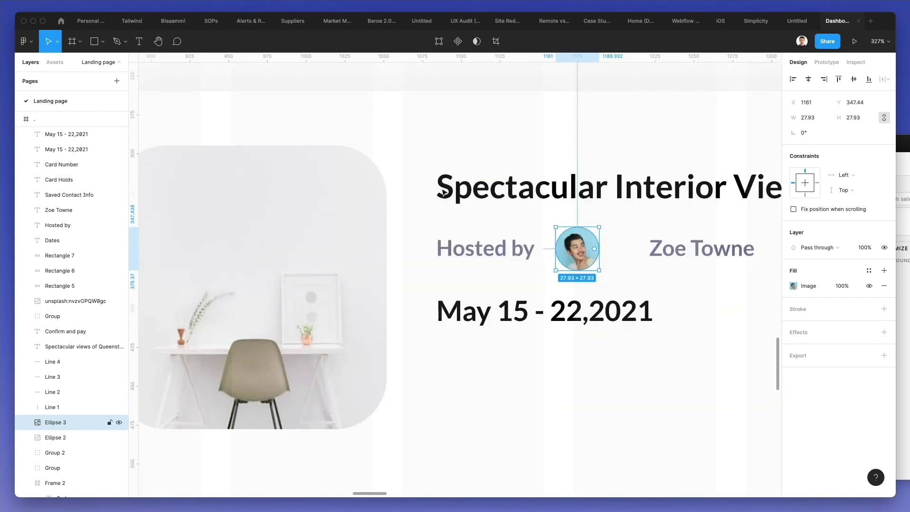
- Fill the avatar circle with a woman's portrait from Content Reel's Avatars (female) collection
{"action": "left_click", "coordinate": [24, 42]}
{"action": "mouse_move", "coordinate": [57, 172]}
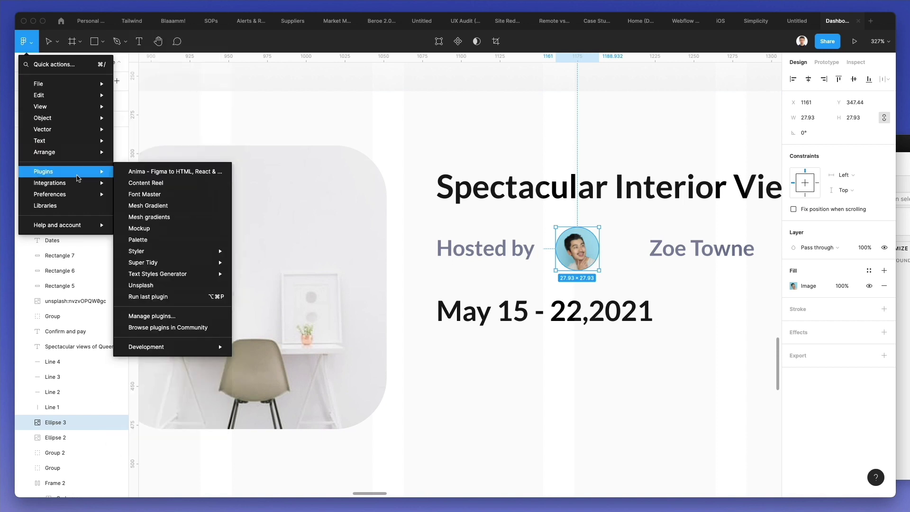
{"action": "left_click", "coordinate": [162, 184]}
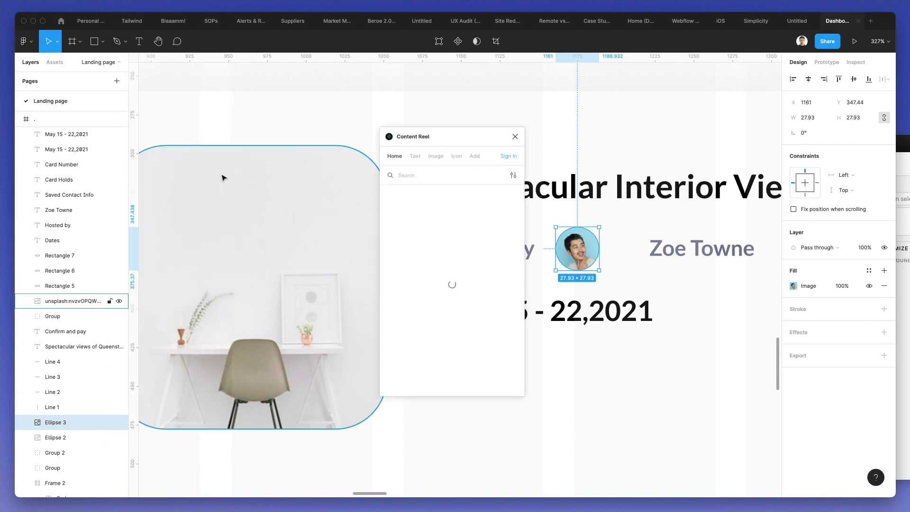
{"action": "left_click", "coordinate": [434, 157]}
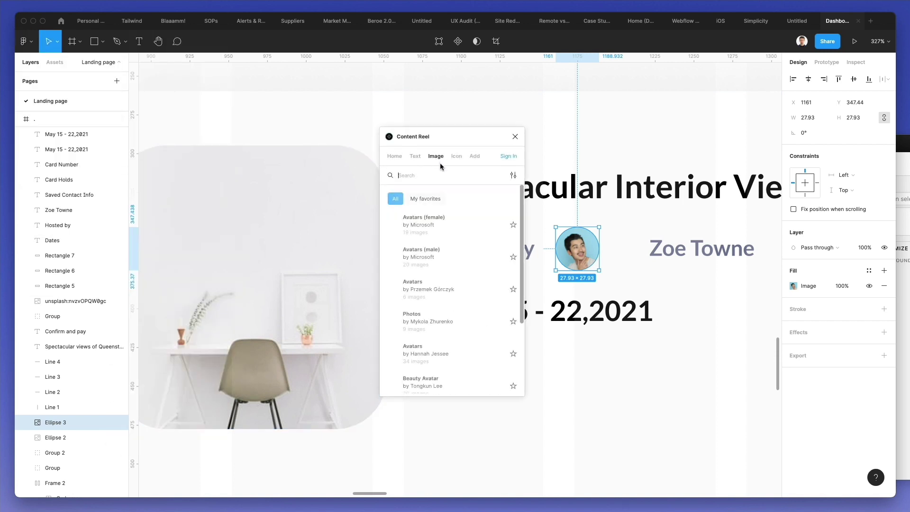
{"action": "left_click", "coordinate": [433, 228]}
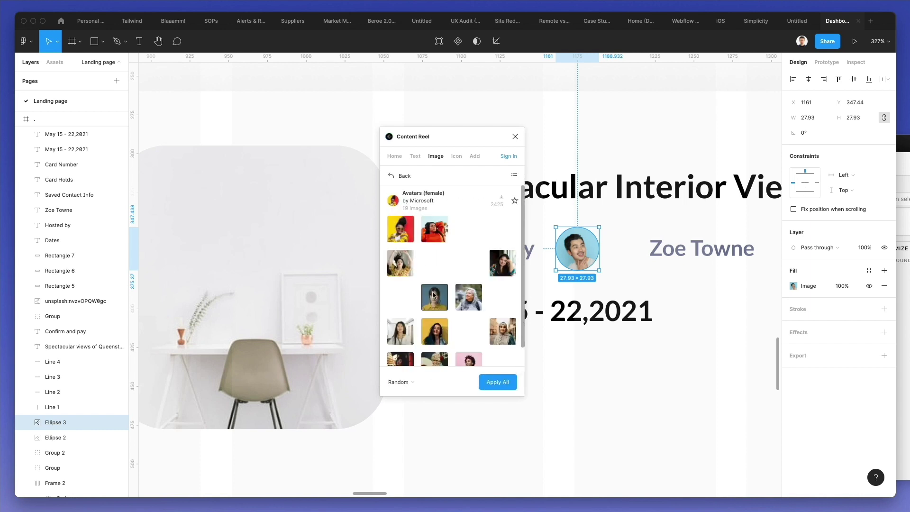
{"action": "left_click", "coordinate": [400, 331]}
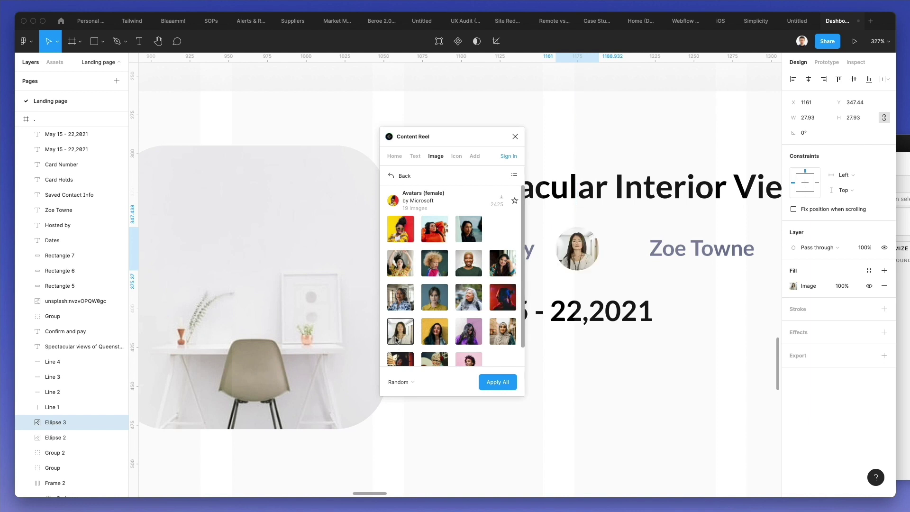
{"action": "scroll", "coordinate": [364, 182], "scroll_direction": "down", "scroll_amount": 5}
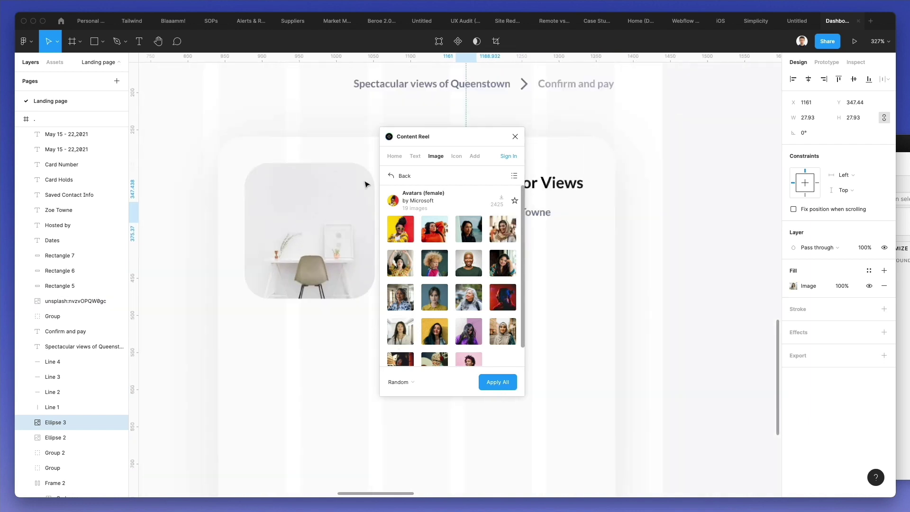
{"action": "left_click", "coordinate": [513, 137]}
- Color the host name with the title's black and nudge it closer to the avatar
{"action": "left_click", "coordinate": [521, 212]}
{"action": "key", "text": "i"}
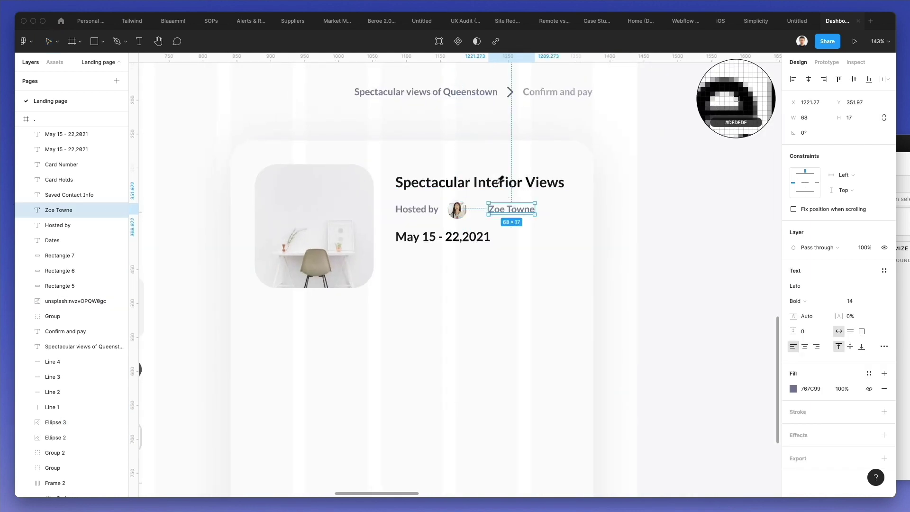
{"action": "left_click", "coordinate": [499, 181]}
{"action": "key", "text": "shift+Left"}
{"action": "key", "text": "Left"}
{"action": "key", "text": "Left"}
{"action": "key", "text": "Left"}
{"action": "key", "text": "Left"}
{"action": "key", "text": "Left"}
{"action": "key", "text": "Left"}
{"action": "key", "text": "Left"}
{"action": "key", "text": "Left"}
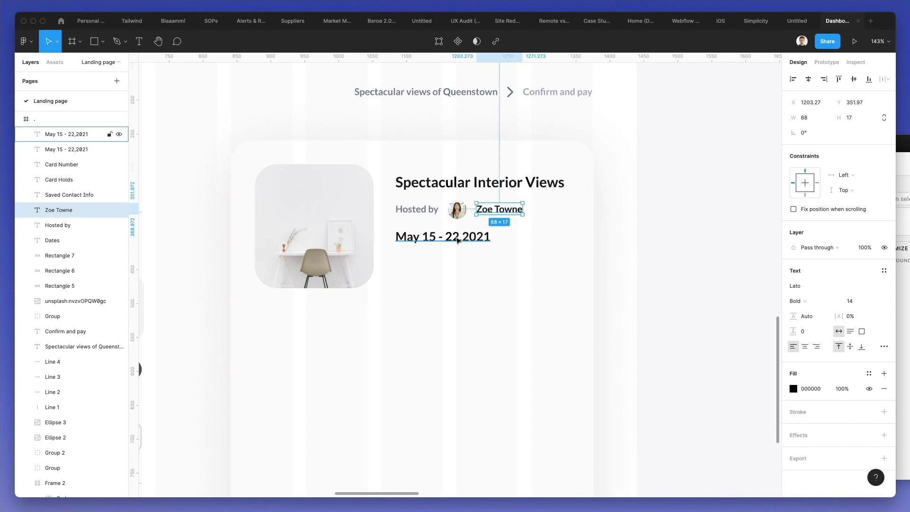
- Move the May 15 - 22,2021 dates lower and start a '1 bedroom' line below Hosted by
{"action": "left_click", "coordinate": [457, 240]}
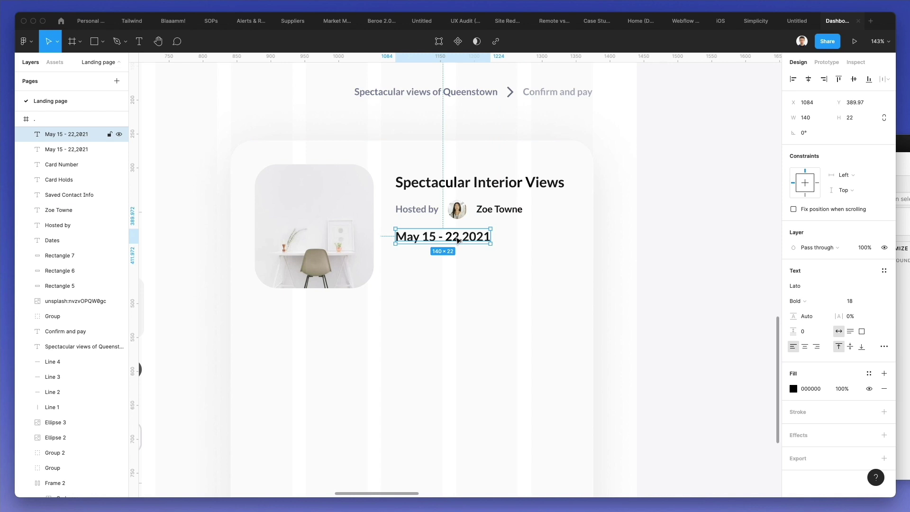
{"action": "left_click_drag", "start_coordinate": [458, 241], "coordinate": [454, 321]}
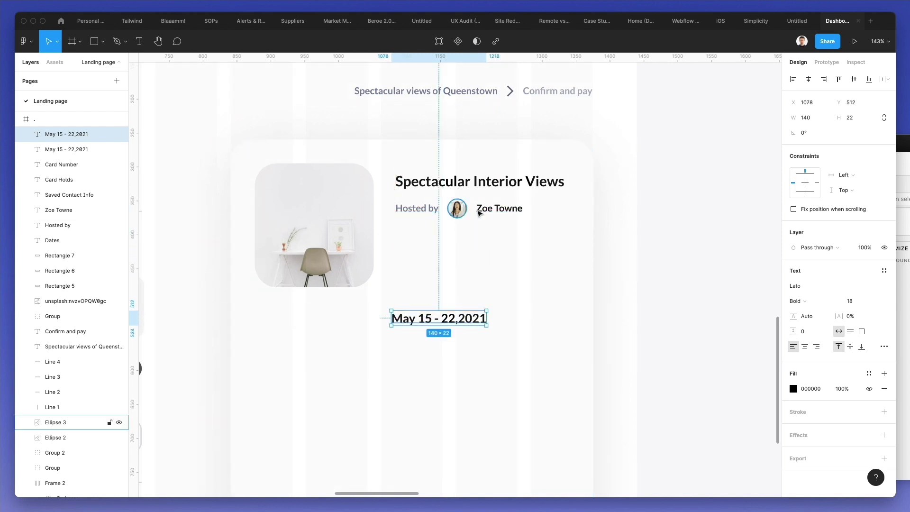
{"action": "left_click_drag", "start_coordinate": [412, 209], "coordinate": [411, 239]}
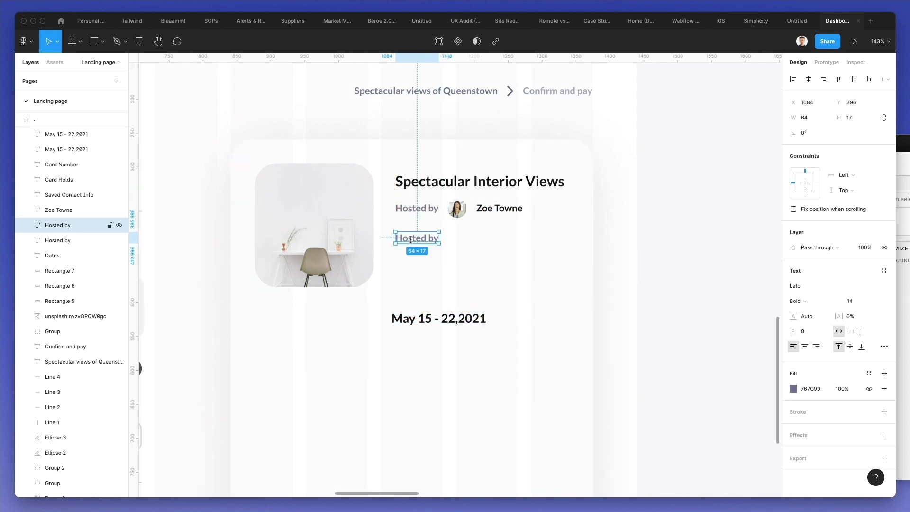
{"action": "double_click", "coordinate": [410, 240]}
{"action": "type", "text": "1 bedroom - 1 priva"}
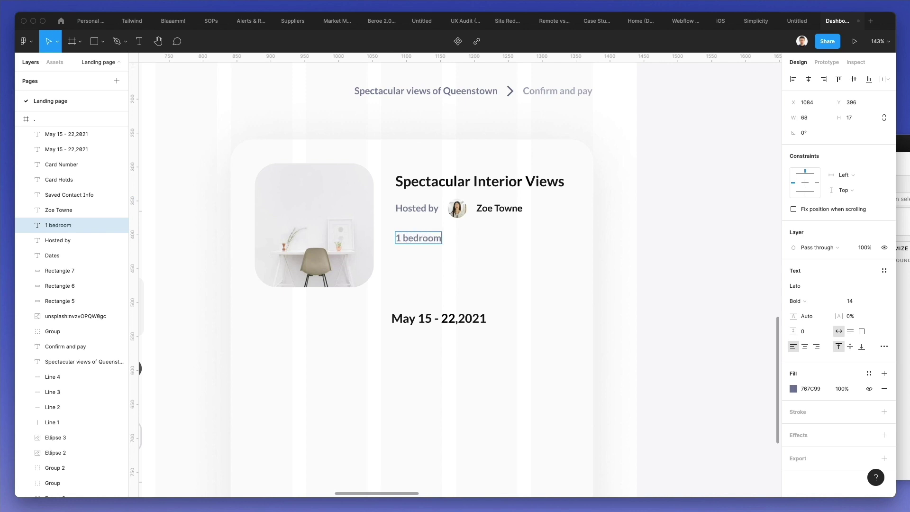
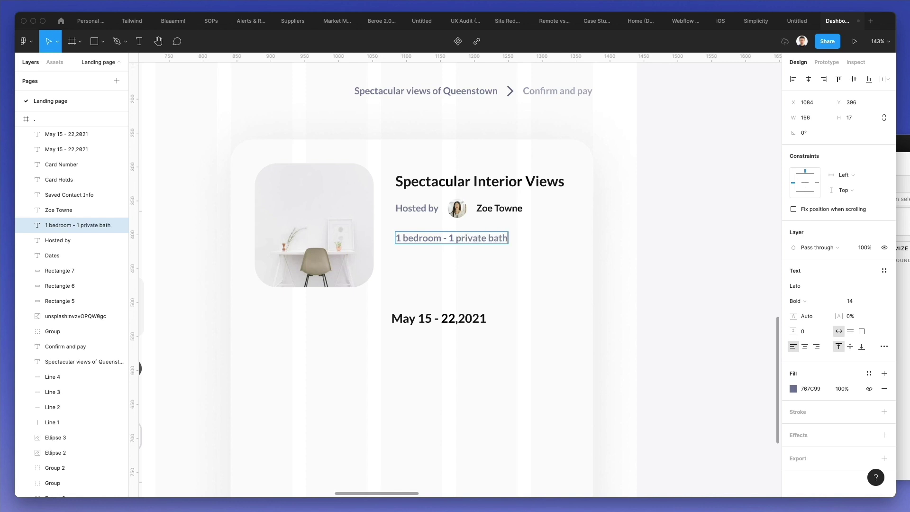
- Add the missing space around the dash in '1 bedroom - 1 private bath'
{"action": "left_click", "coordinate": [628, 248]}
{"action": "double_click", "coordinate": [455, 240]}
{"action": "left_click", "coordinate": [454, 240]}
{"action": "left_click", "coordinate": [633, 219]}
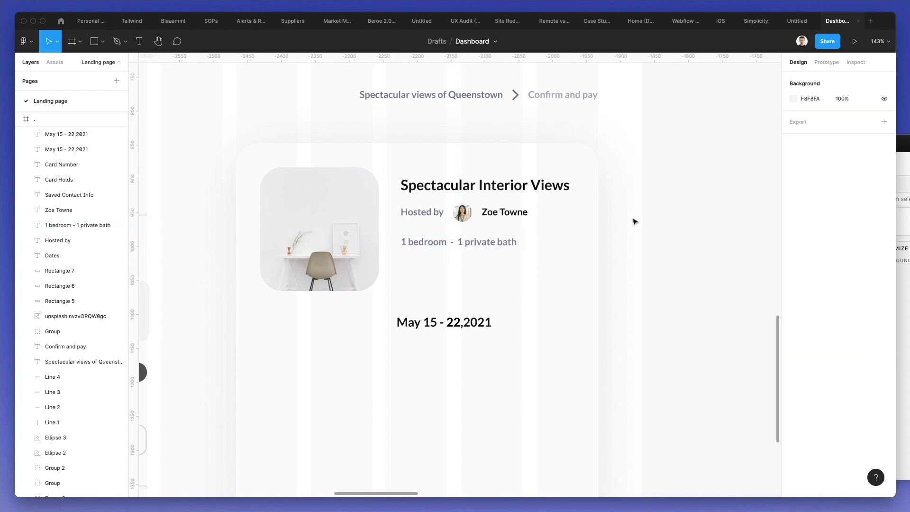
- Group the Hosted by label, avatar and host name, and nudge the group up 1 px
{"action": "left_click", "coordinate": [420, 212]}
{"action": "left_click", "coordinate": [463, 212], "text": "shift"}
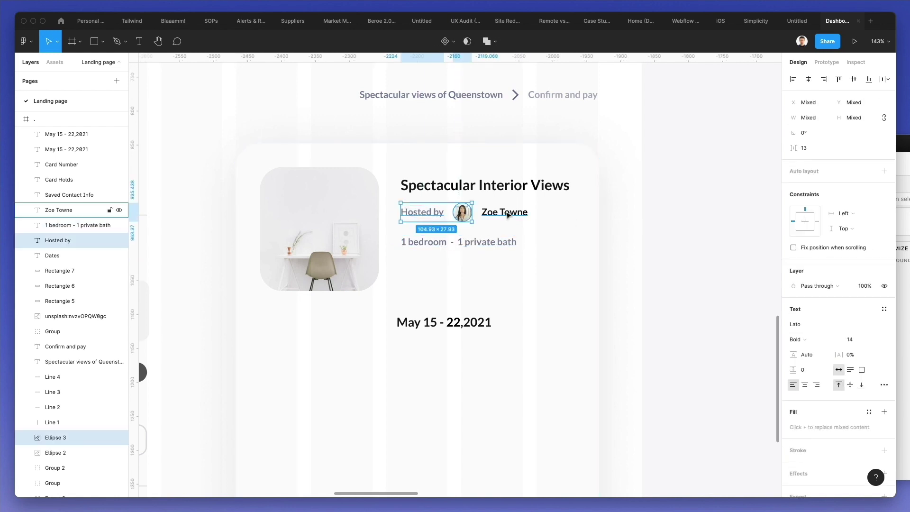
{"action": "left_click", "coordinate": [504, 214], "text": "shift"}
{"action": "key", "text": "super+g"}
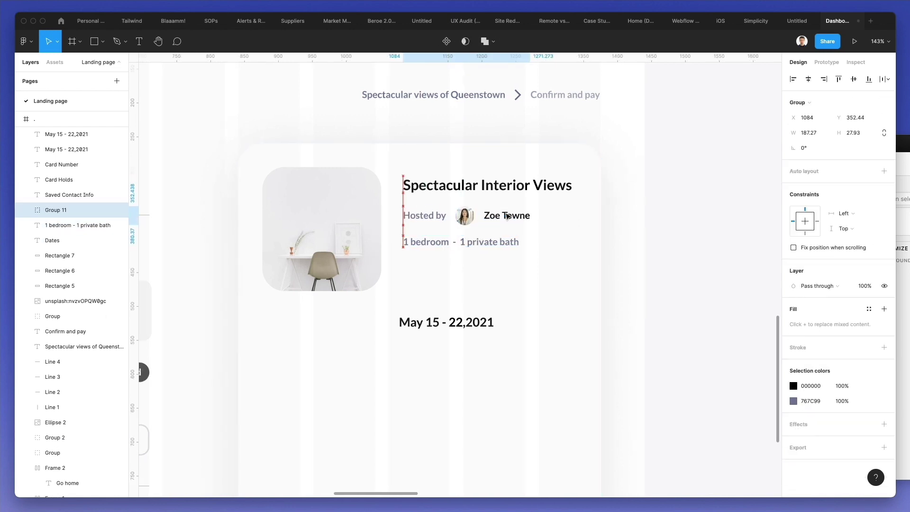
{"action": "key", "text": "Up"}
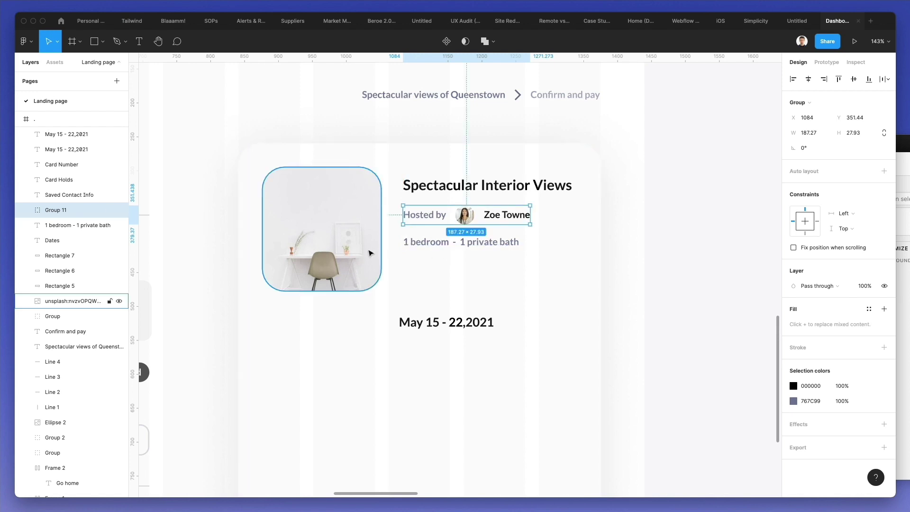
{"action": "scroll", "coordinate": [370, 252], "scroll_direction": "down", "scroll_amount": 5}
- Duplicate Line 3 into the card as a shorter divider beneath the room details
{"action": "left_click_drag", "start_coordinate": [275, 228], "coordinate": [527, 260]}
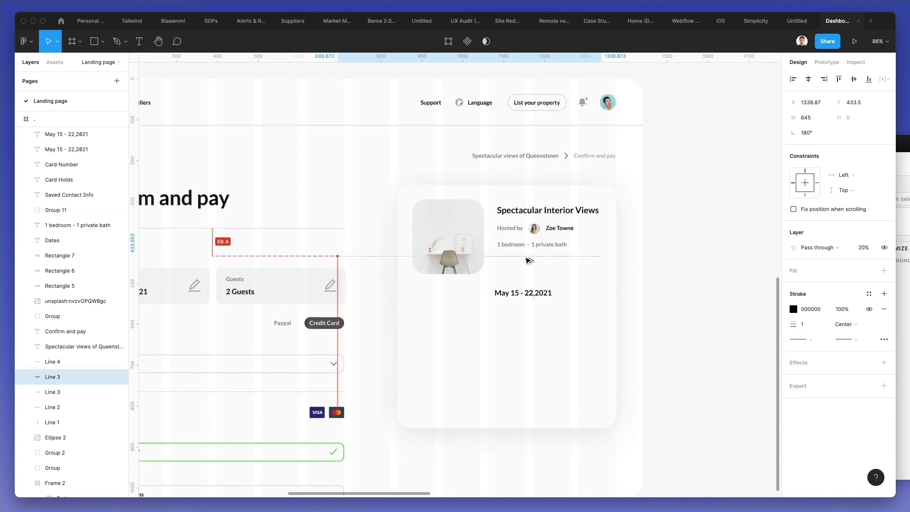
{"action": "left_click_drag", "start_coordinate": [337, 255], "coordinate": [497, 261]}
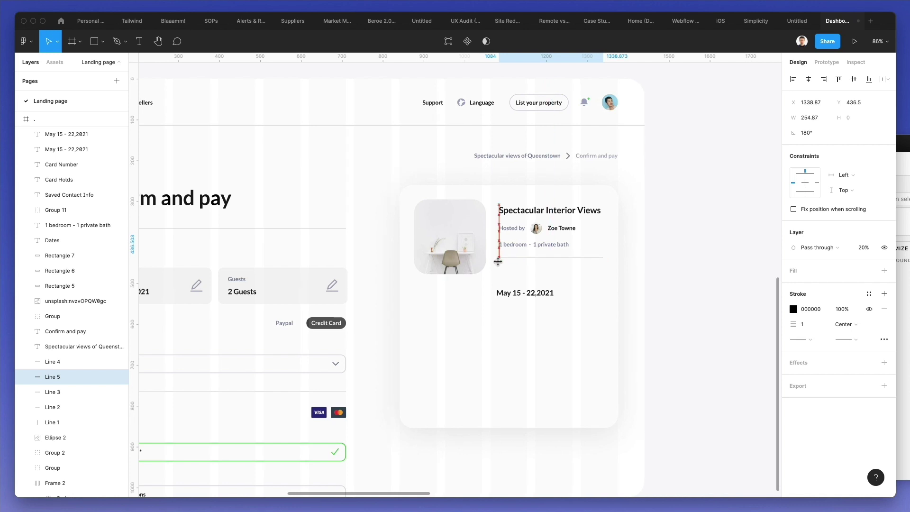
{"action": "key", "text": "Down"}
{"action": "key", "text": "Down"}
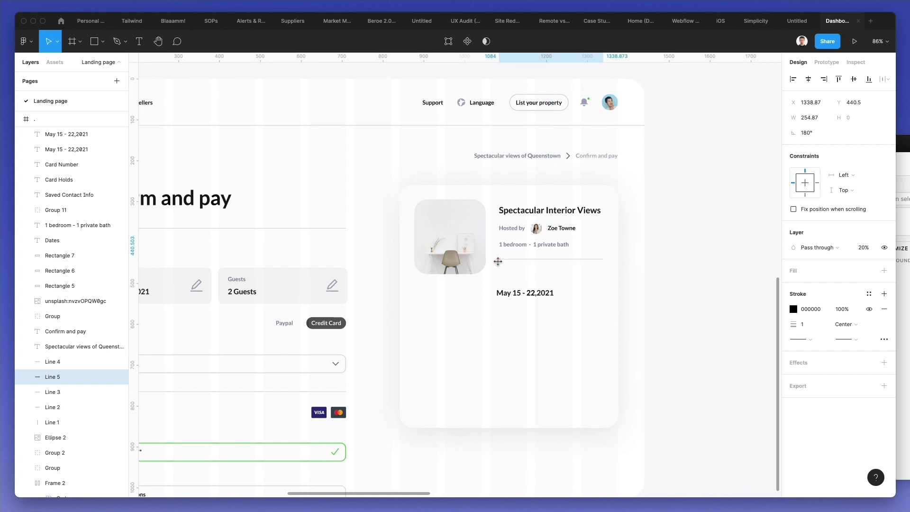
- Nudge the host row, room text and divider to even the spacing, raising the divider closer
{"action": "left_click", "coordinate": [519, 245], "text": "shift"}
{"action": "left_click", "coordinate": [515, 233], "text": "shift"}
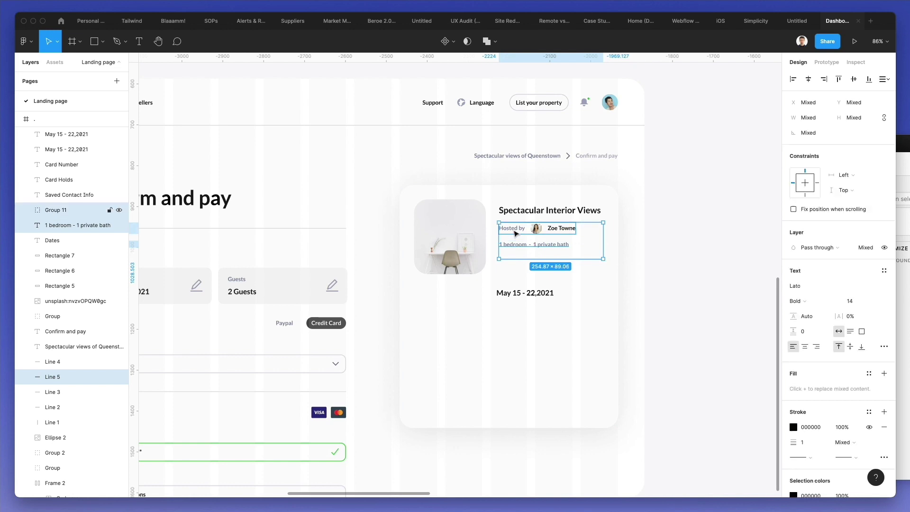
{"action": "key", "text": "shift+Up"}
{"action": "key", "text": "Down"}
{"action": "key", "text": "Down"}
{"action": "key", "text": "Down"}
{"action": "key", "text": "Down"}
{"action": "key", "text": "Down"}
{"action": "key", "text": "Down"}
{"action": "left_click", "coordinate": [517, 242]}
{"action": "left_click", "coordinate": [521, 257], "text": "shift"}
{"action": "key", "text": "shift+Up"}
{"action": "key", "text": "Down"}
{"action": "key", "text": "Down"}
{"action": "key", "text": "Down"}
{"action": "key", "text": "Down"}
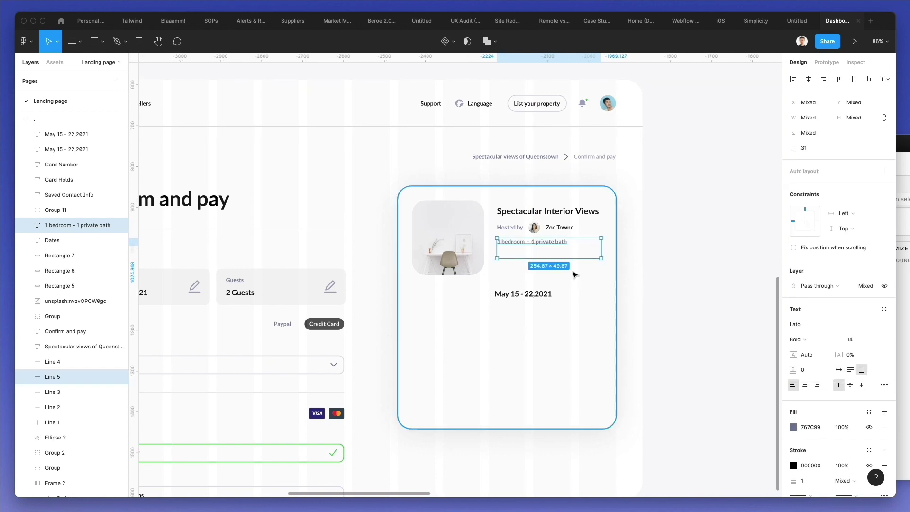
{"action": "left_click", "coordinate": [548, 261]}
{"action": "left_click", "coordinate": [549, 262]}
{"action": "key", "text": "Up"}
{"action": "key", "text": "Up"}
{"action": "key", "text": "Up"}
{"action": "key", "text": "Up"}
{"action": "key", "text": "Up"}
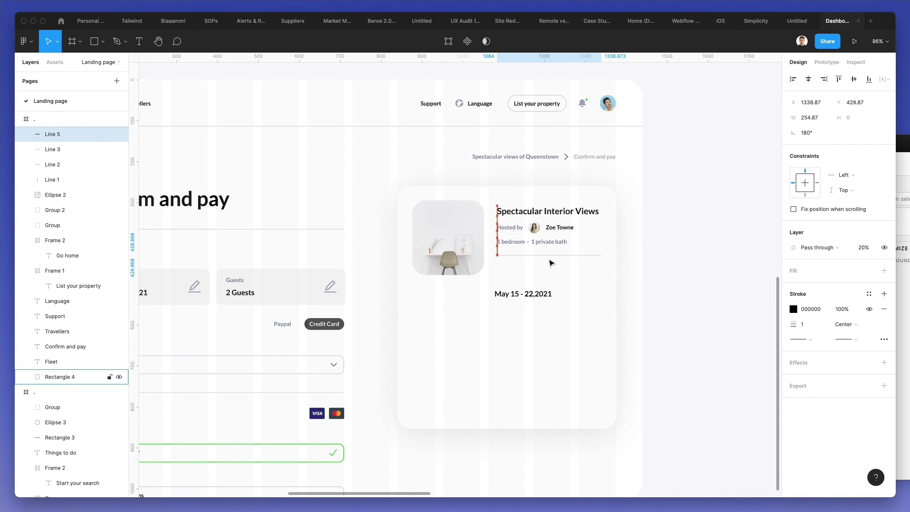
- Copy the room text below the divider as a black '4.8' rating that hugs its content
{"action": "left_click_drag", "start_coordinate": [530, 245], "coordinate": [531, 270]}
{"action": "scroll", "coordinate": [388, 261], "scroll_direction": "up", "scroll_amount": 3}
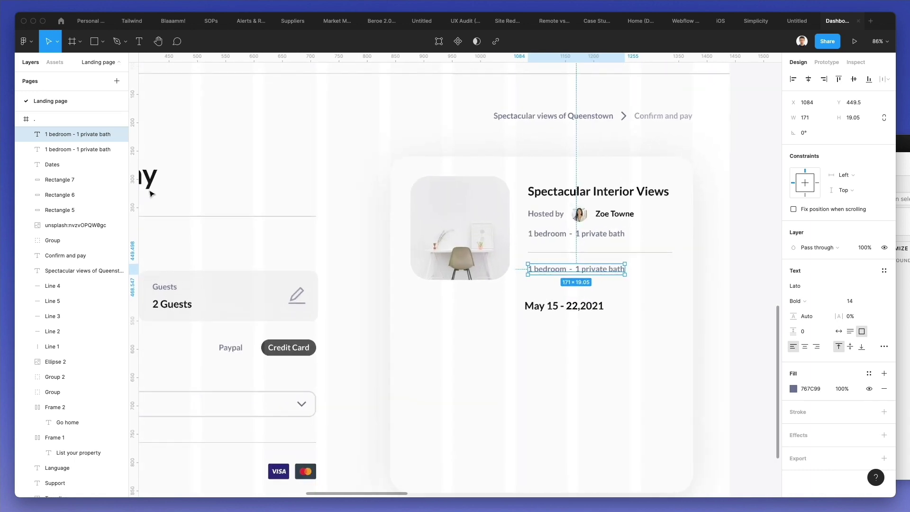
{"action": "key", "text": "i"}
{"action": "left_click", "coordinate": [735, 98]}
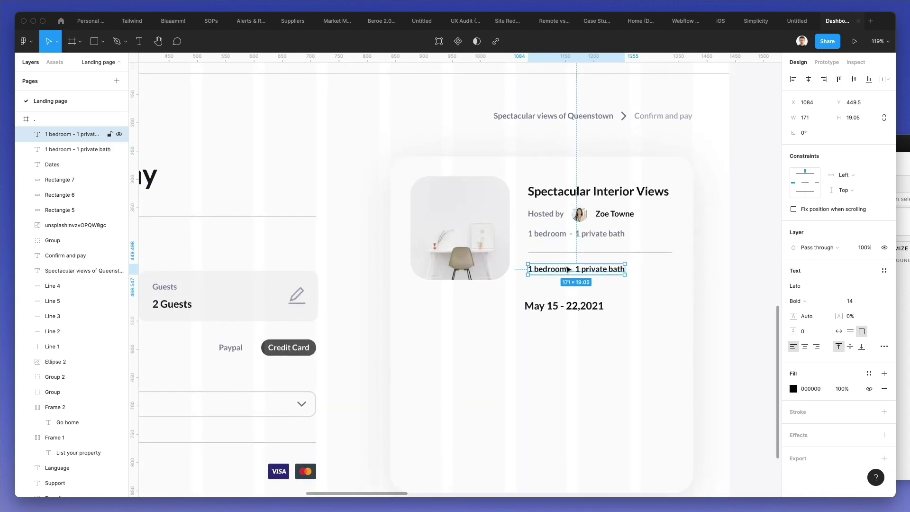
{"action": "double_click", "coordinate": [565, 266]}
{"action": "type", "text": "4"}
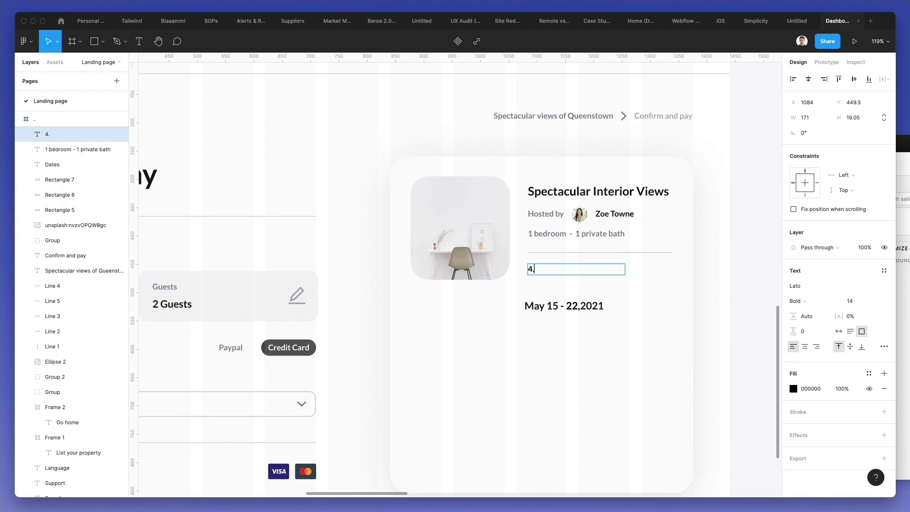
{"action": "type", "text": ".8"}
{"action": "key", "text": "Escape"}
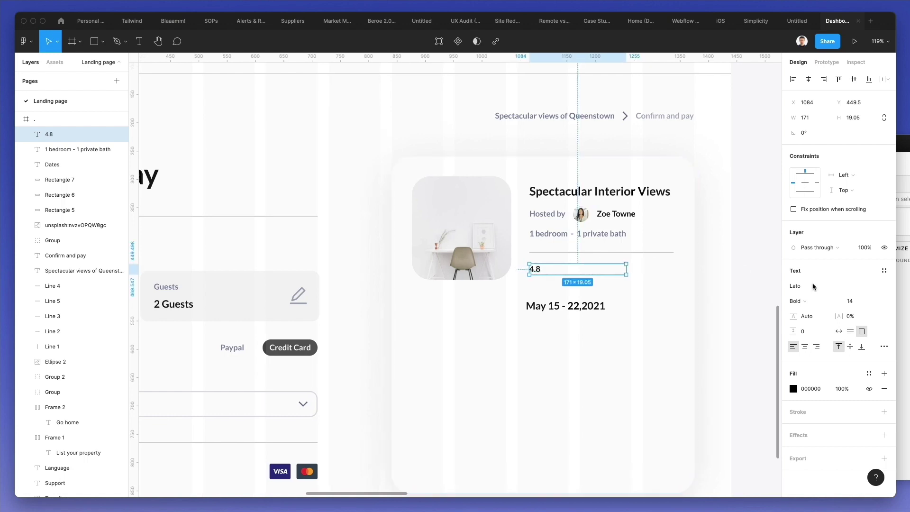
{"action": "left_click", "coordinate": [839, 331]}
- Duplicate the rating into a '(256 reviews)' label beside it and shift both right
{"action": "left_click_drag", "start_coordinate": [534, 269], "coordinate": [554, 272]}
{"action": "left_click", "coordinate": [549, 237]}
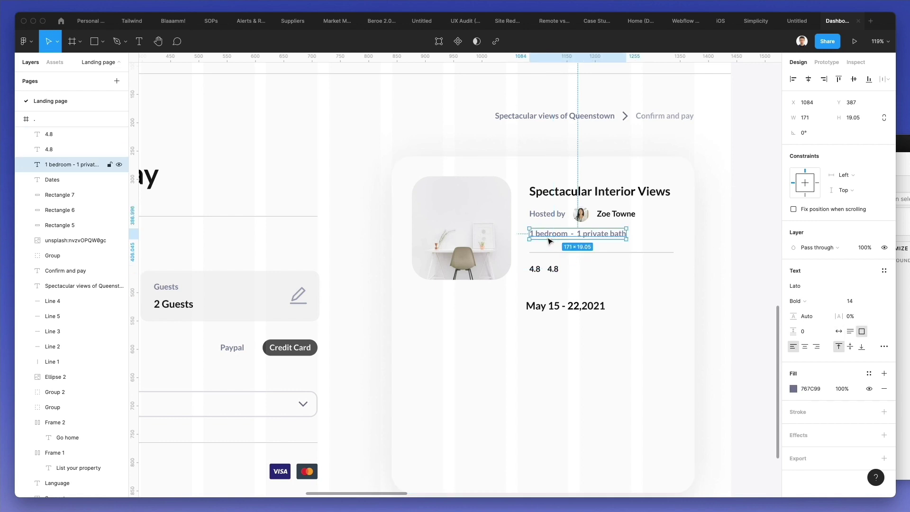
{"action": "left_click", "coordinate": [553, 269]}
{"action": "double_click", "coordinate": [554, 269]}
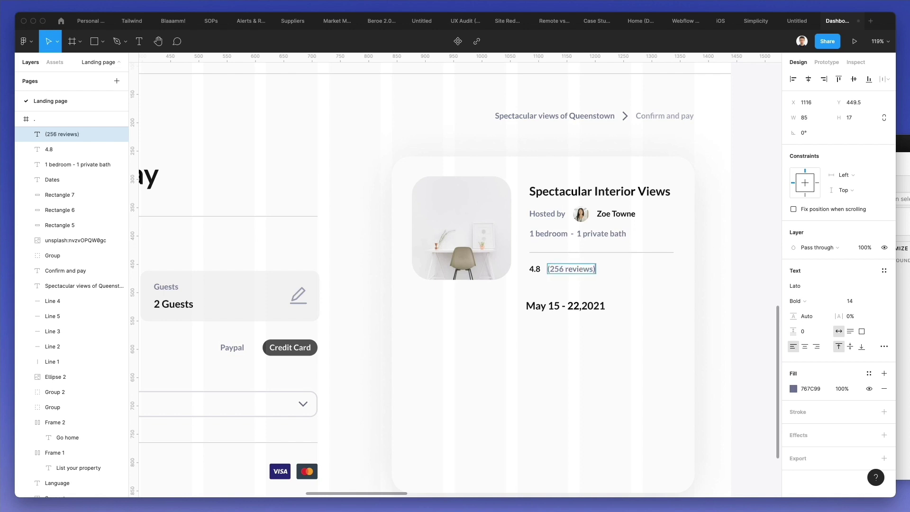
{"action": "key", "text": "Escape"}
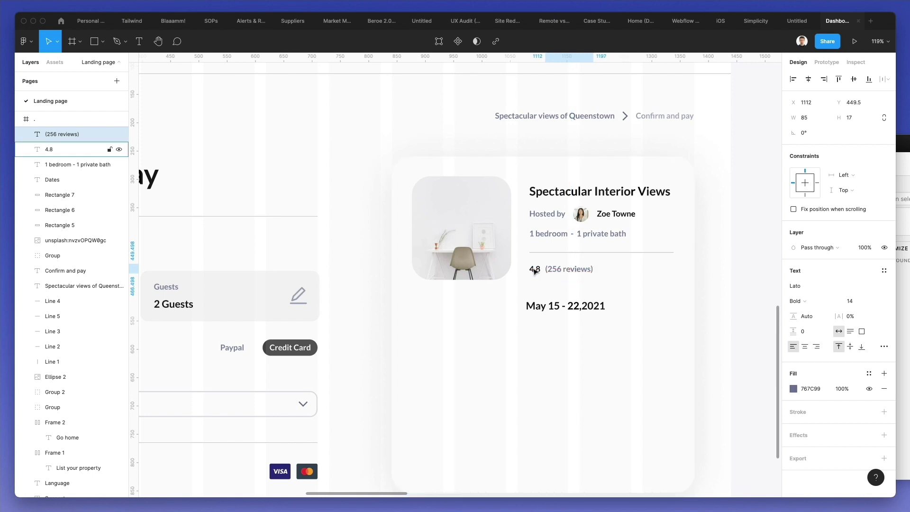
{"action": "left_click", "coordinate": [533, 271], "text": "shift"}
{"action": "left_click_drag", "start_coordinate": [534, 271], "coordinate": [551, 271]}
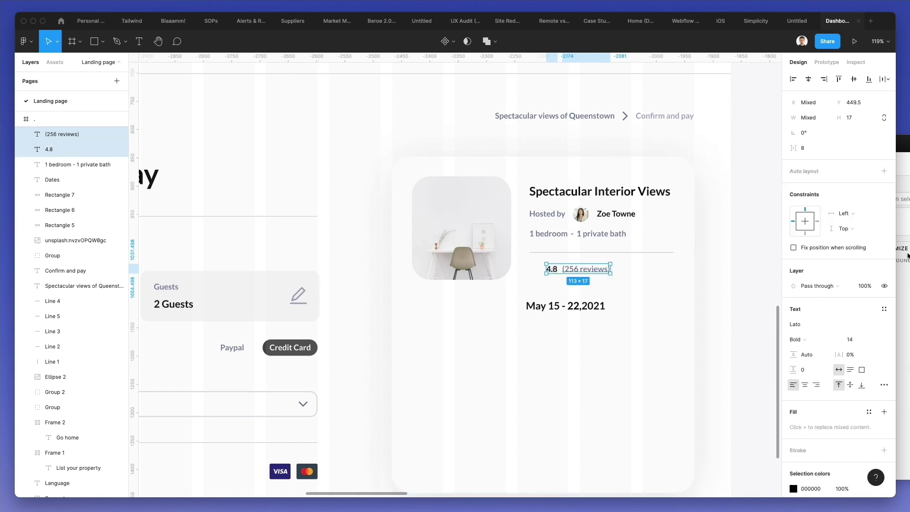
{"action": "key", "text": "alt+super+n"}
- Search Nucleo for 'star' and drop a star icon just left of the 4.8 rating
{"action": "double_click", "coordinate": [558, 169]}
{"action": "type", "text": "star"}
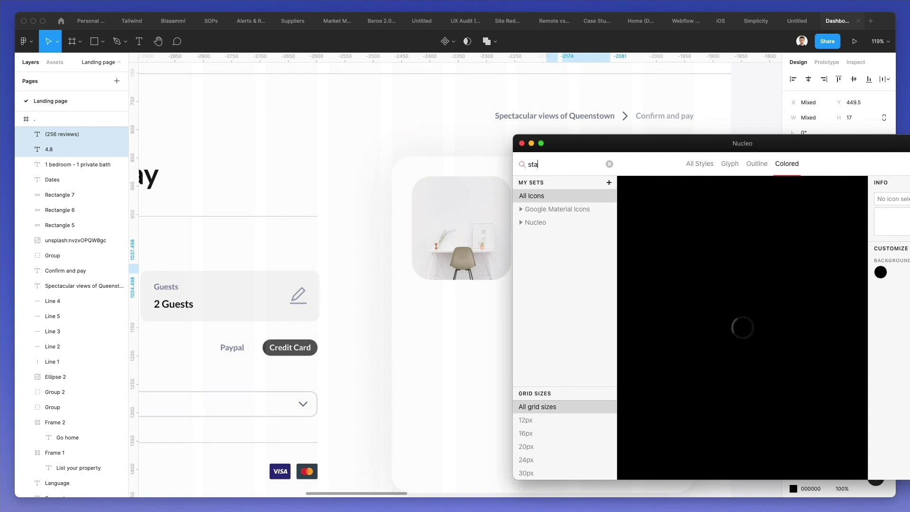
{"action": "left_click_drag", "start_coordinate": [710, 261], "coordinate": [528, 274]}
{"action": "scroll", "coordinate": [538, 268], "scroll_direction": "up", "scroll_amount": 5}
- Paste a scaled-down copy of the card background as a 462 × 161 px shadowed panel below the rating
{"action": "key", "text": "Down"}
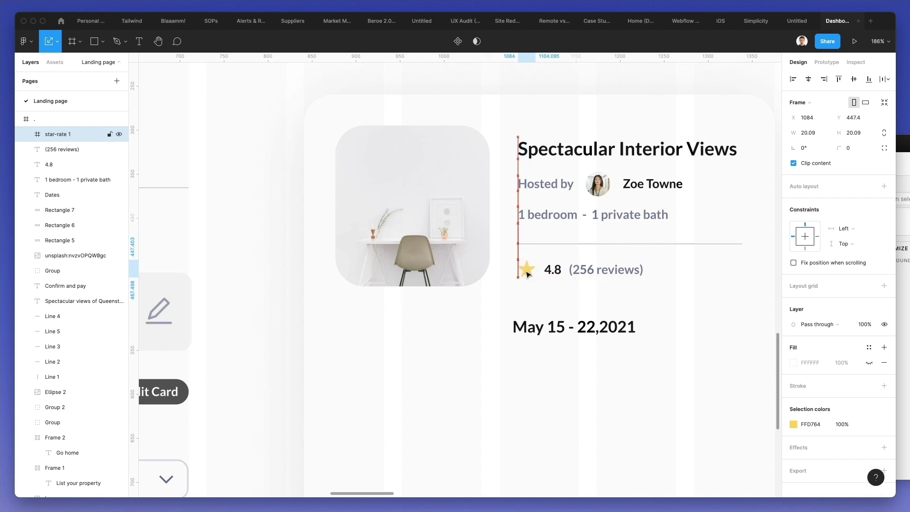
{"action": "scroll", "coordinate": [527, 272], "scroll_direction": "down", "scroll_amount": 5}
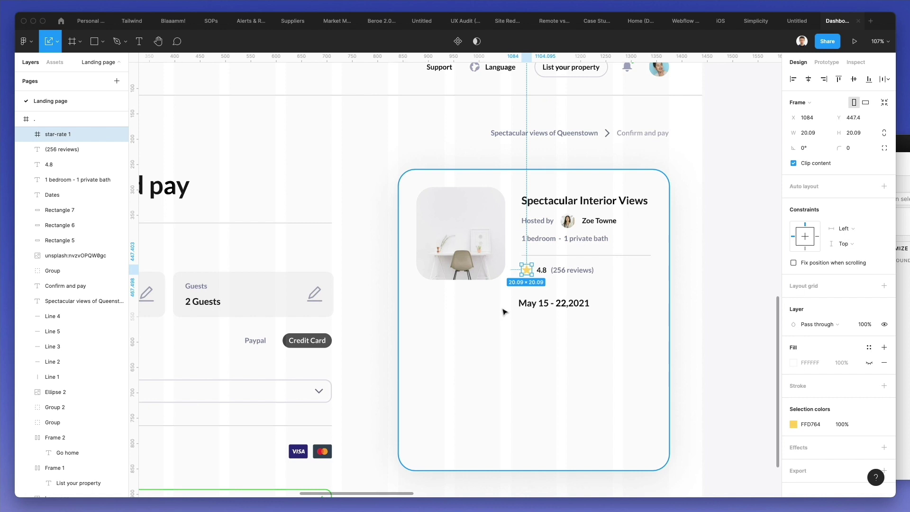
{"action": "left_click", "coordinate": [629, 315]}
{"action": "key", "text": "super+v"}
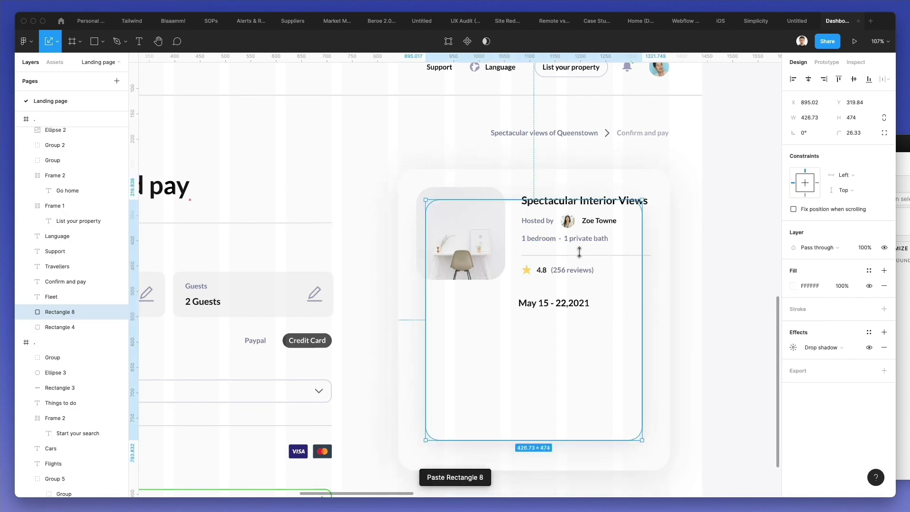
{"action": "left_click_drag", "start_coordinate": [641, 200], "coordinate": [575, 266]}
{"action": "left_click_drag", "start_coordinate": [510, 338], "coordinate": [439, 365]}
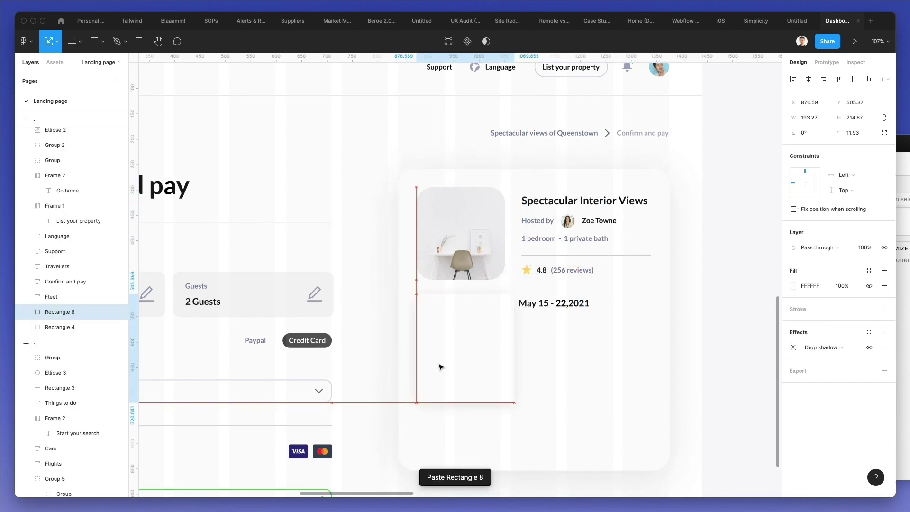
{"action": "key", "text": "v"}
{"action": "left_click_drag", "start_coordinate": [514, 401], "coordinate": [650, 375]}
{"action": "left_click_drag", "start_coordinate": [596, 348], "coordinate": [498, 332]}
{"action": "left_click", "coordinate": [580, 306]}
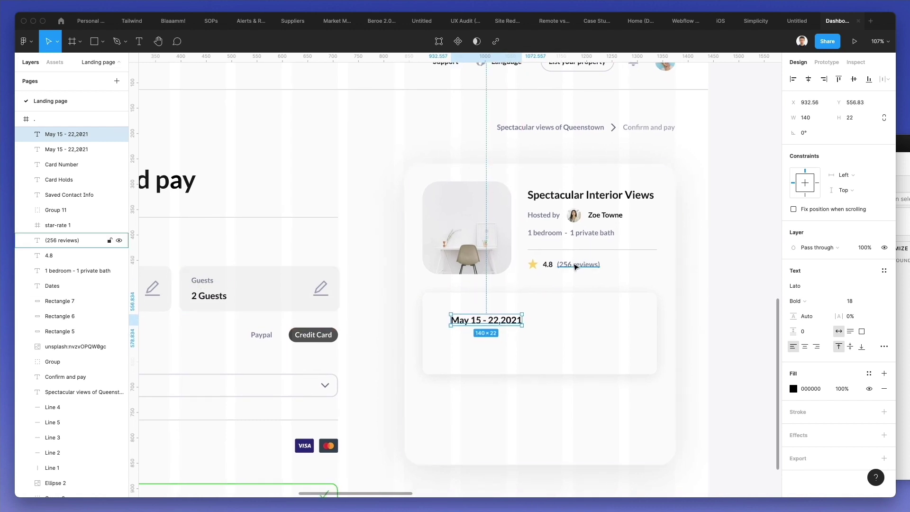
- Duplicate '(256 reviews)' onto the panel and retype it as a grey 'Check-in' label
{"action": "left_click", "coordinate": [576, 268]}
{"action": "left_click_drag", "start_coordinate": [576, 270], "coordinate": [478, 309]}
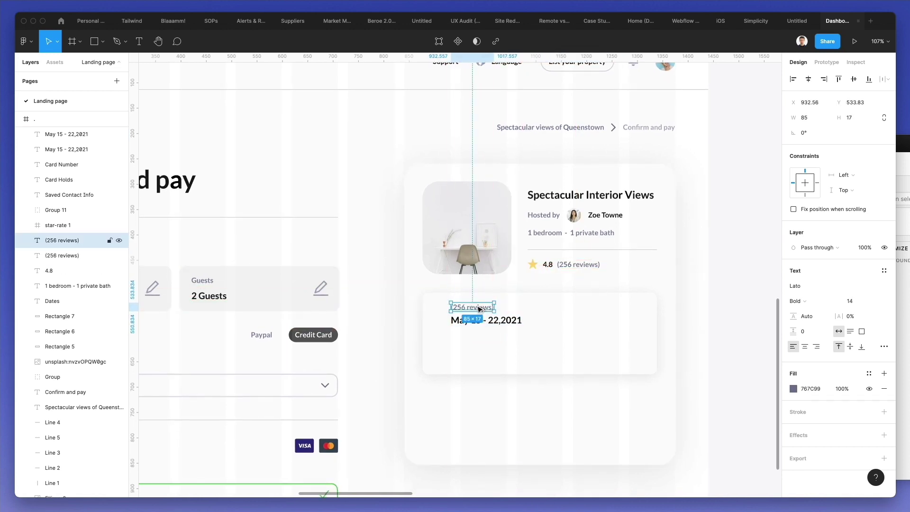
{"action": "key", "text": "Return"}
{"action": "type", "text": "Check-in"}
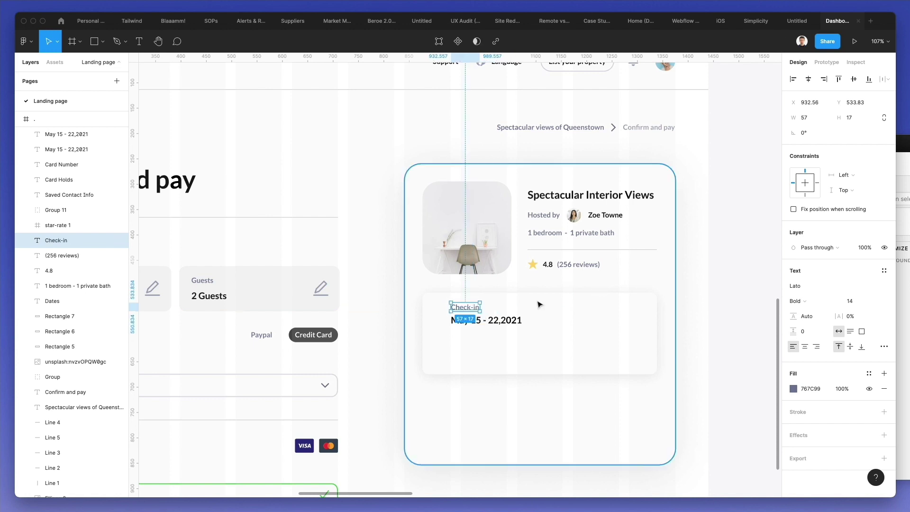
- Shorten the date to 'May 15, 2021' and move it down together with Check-in
{"action": "double_click", "coordinate": [472, 320]}
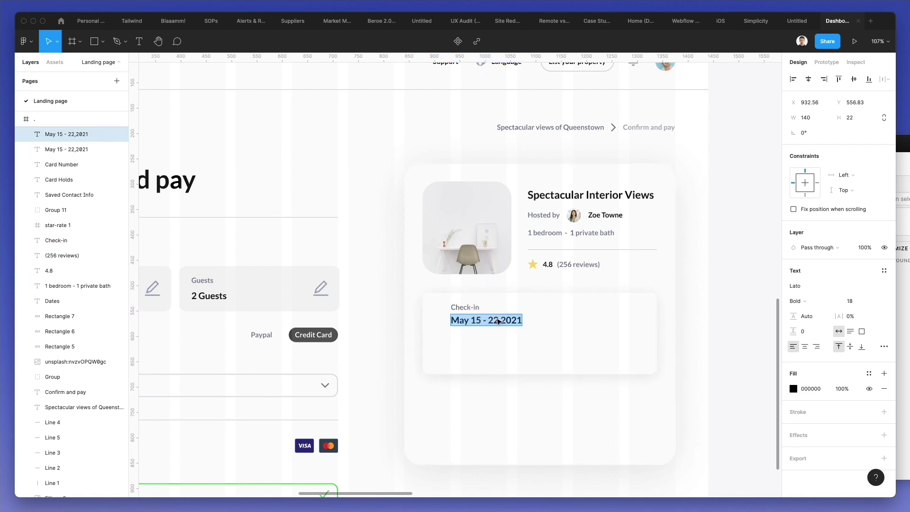
{"action": "left_click_drag", "start_coordinate": [498, 320], "coordinate": [481, 318]}
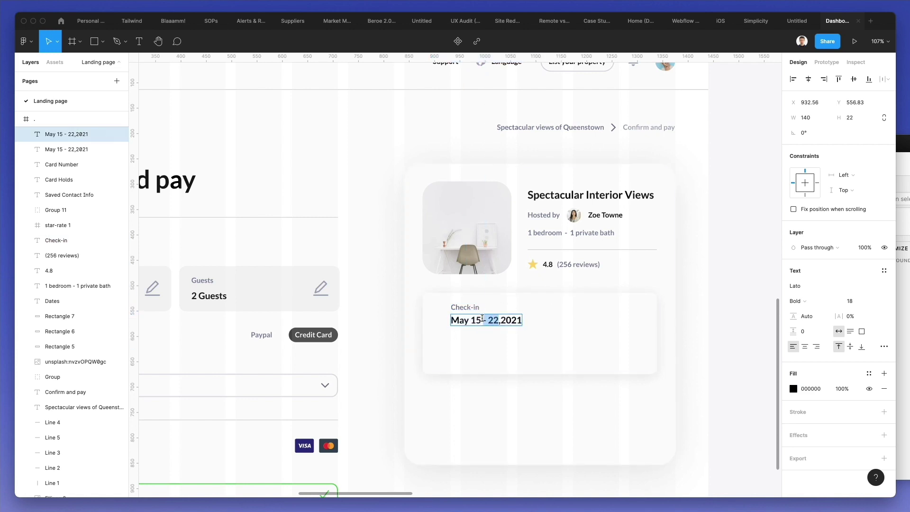
{"action": "key", "text": "BackSpace"}
{"action": "key", "text": "Right"}
{"action": "key", "text": "Escape"}
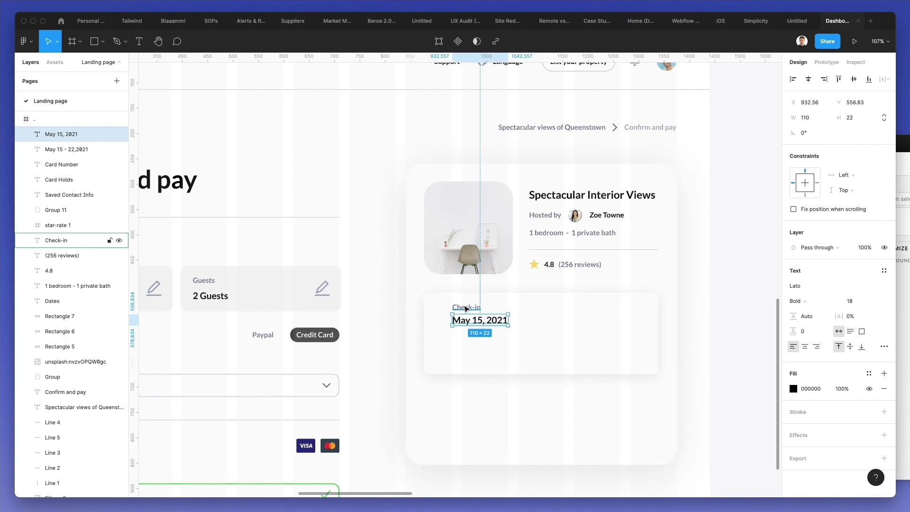
{"action": "left_click", "coordinate": [471, 308], "text": "shift"}
{"action": "left_click_drag", "start_coordinate": [475, 321], "coordinate": [475, 325]}
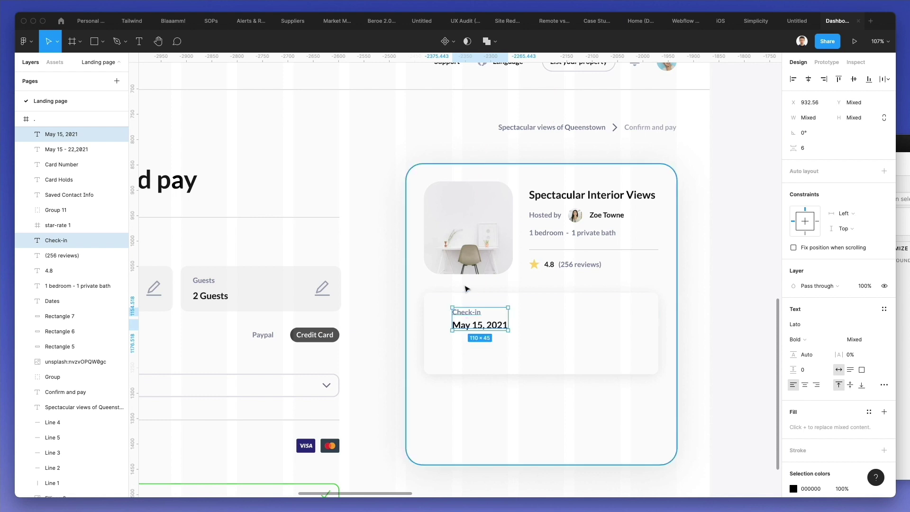
- Copy the calendar icon from the landing page's Check in item and place it left of Check-in
{"action": "scroll", "coordinate": [478, 293], "scroll_direction": "down", "scroll_amount": 5}
{"action": "scroll", "coordinate": [496, 268], "scroll_direction": "left", "scroll_amount": 10}
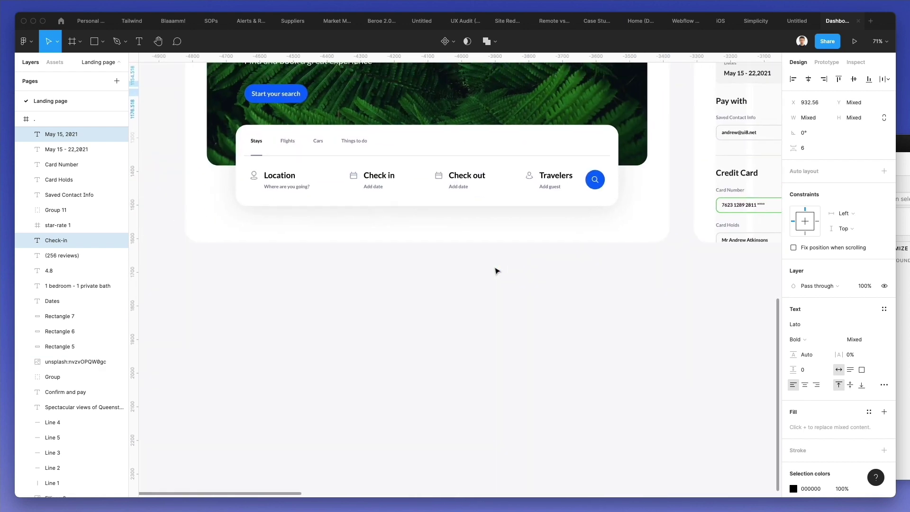
{"action": "scroll", "coordinate": [432, 218], "scroll_direction": "up", "scroll_amount": 5}
{"action": "left_click", "coordinate": [405, 240]}
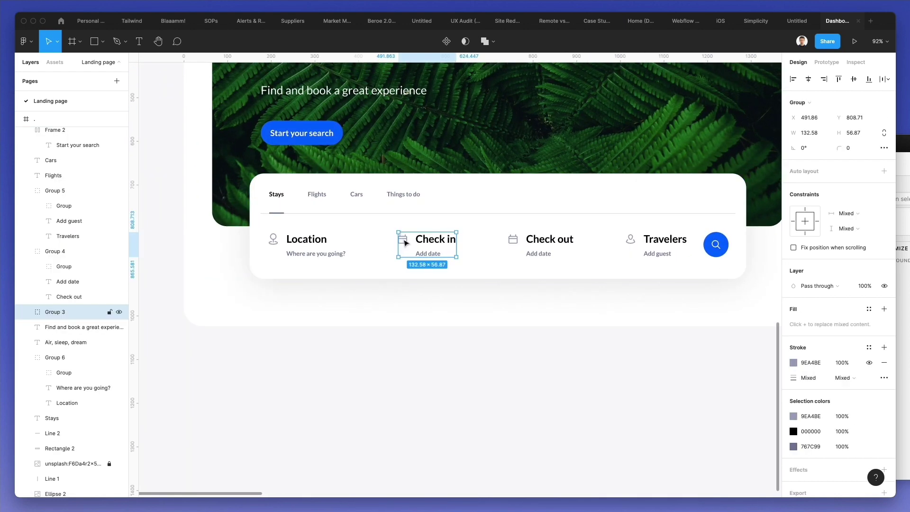
{"action": "double_click", "coordinate": [405, 240]}
{"action": "scroll", "coordinate": [405, 246], "scroll_direction": "right", "scroll_amount": 15}
{"action": "scroll", "coordinate": [427, 247], "scroll_direction": "up", "scroll_amount": 2}
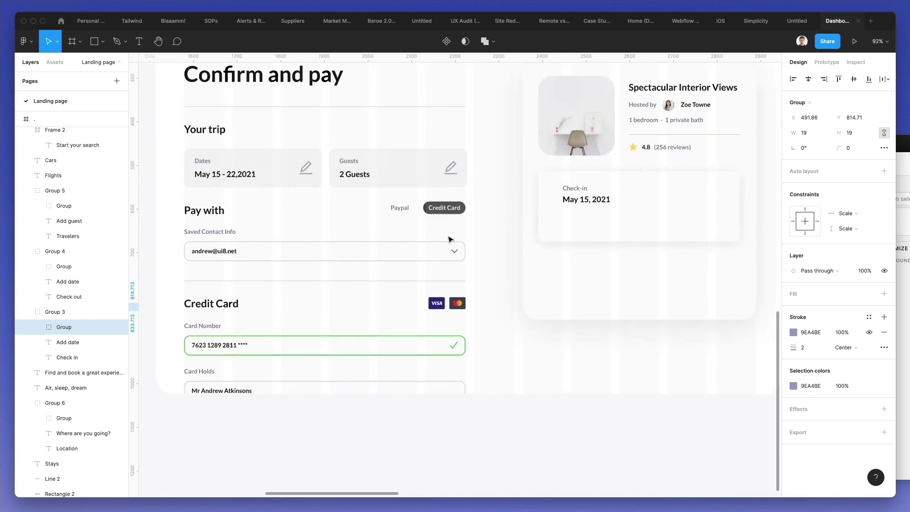
{"action": "scroll", "coordinate": [449, 240], "scroll_direction": "up", "scroll_amount": 5}
{"action": "key", "text": "ctrl+v"}
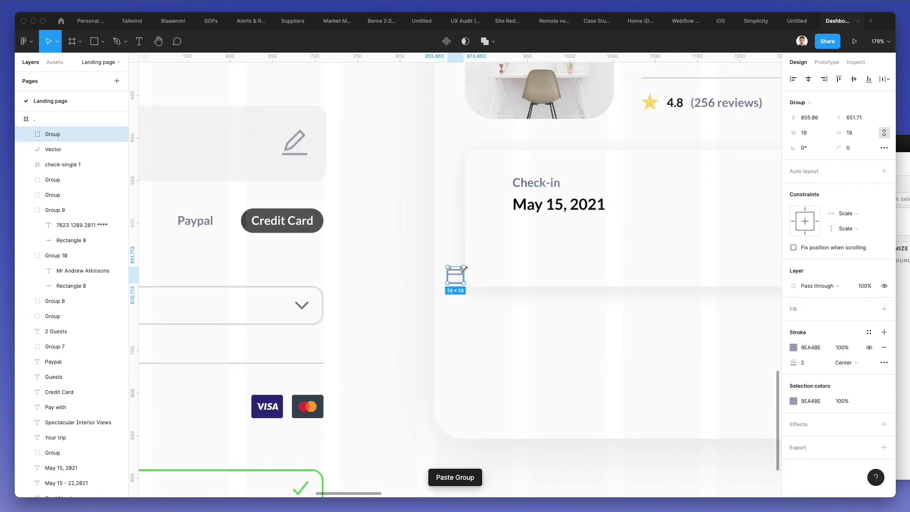
{"action": "left_click_drag", "start_coordinate": [457, 278], "coordinate": [492, 181]}
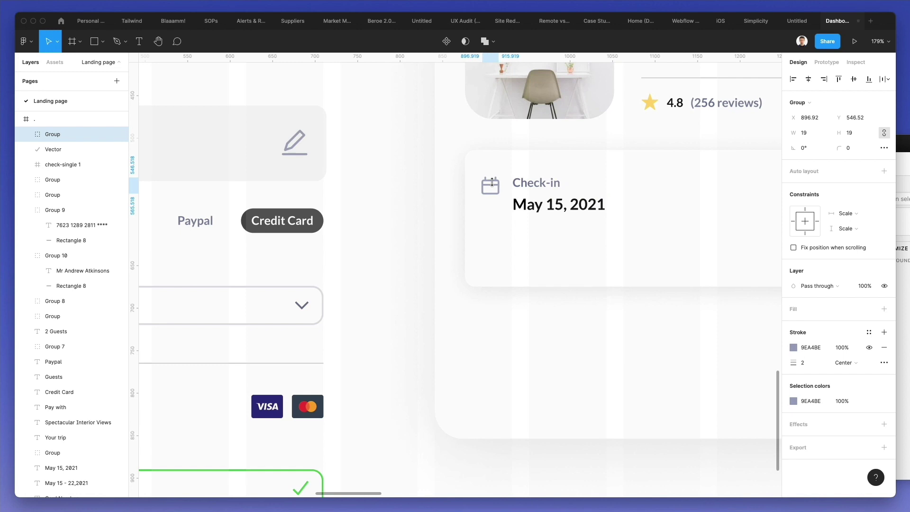
- Group the calendar icon, Check-in label and May 15, 2021 date, then nudge the block into place
{"action": "left_click", "coordinate": [516, 185], "text": "shift"}
{"action": "left_click", "coordinate": [521, 205], "text": "shift"}
{"action": "key", "text": "super+g"}
{"action": "mouse_move", "coordinate": [522, 207]}
{"action": "left_mouse_down"}
{"action": "mouse_move", "coordinate": [542, 207]}
{"action": "mouse_move", "coordinate": [526, 207]}
{"action": "left_mouse_up"}
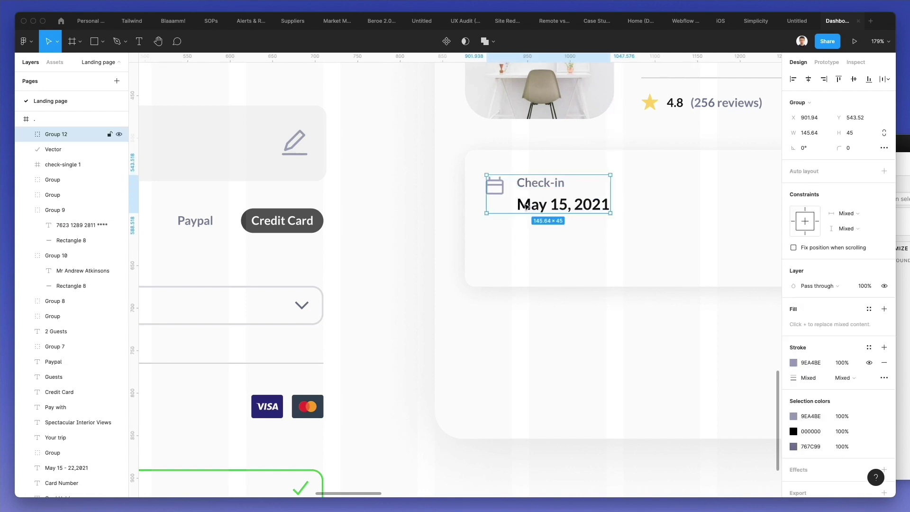
{"action": "key", "text": "Right"}
{"action": "key", "text": "Right"}
{"action": "key", "text": "Right"}
{"action": "key", "text": "Up"}
{"action": "key", "text": "Up"}
{"action": "key", "text": "Up"}
{"action": "key", "text": "Up"}
{"action": "key", "text": "Up"}
{"action": "key", "text": "Up"}
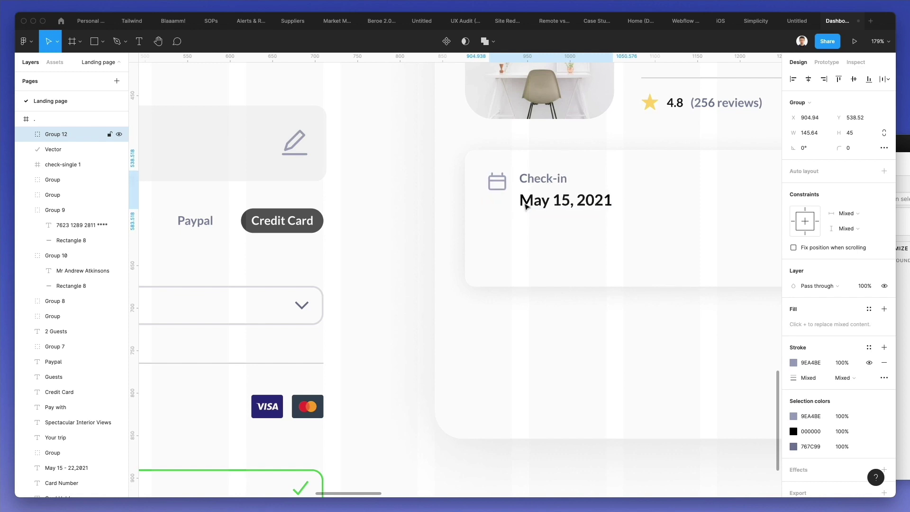
{"action": "scroll", "coordinate": [525, 207], "scroll_direction": "right", "scroll_amount": 5}
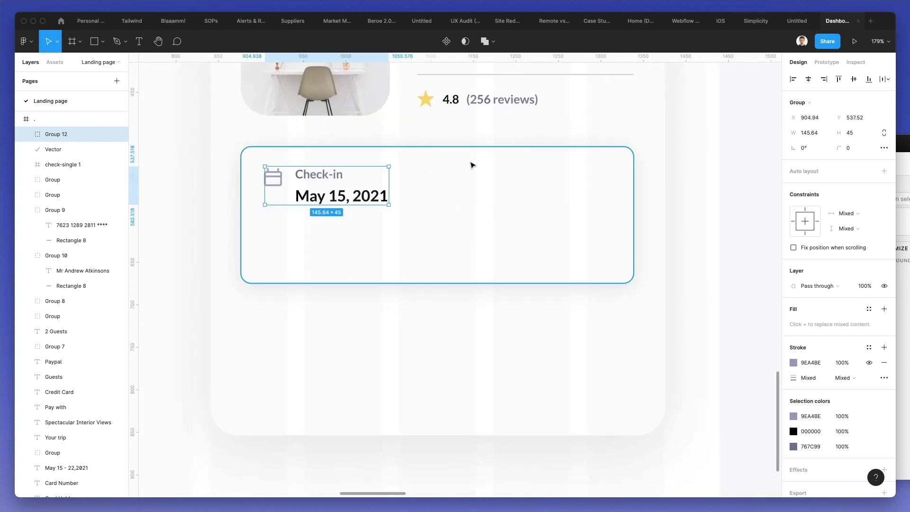
{"action": "scroll", "coordinate": [471, 164], "scroll_direction": "up", "scroll_amount": 2}
- Copy the divider into the date panel, rotate it vertical and centre it horizontally
{"action": "left_click", "coordinate": [525, 114]}
{"action": "left_click_drag", "start_coordinate": [525, 114], "coordinate": [474, 243]}
{"action": "left_click_drag", "start_coordinate": [572, 242], "coordinate": [465, 311]}
{"action": "left_click", "coordinate": [465, 278], "text": "shift"}
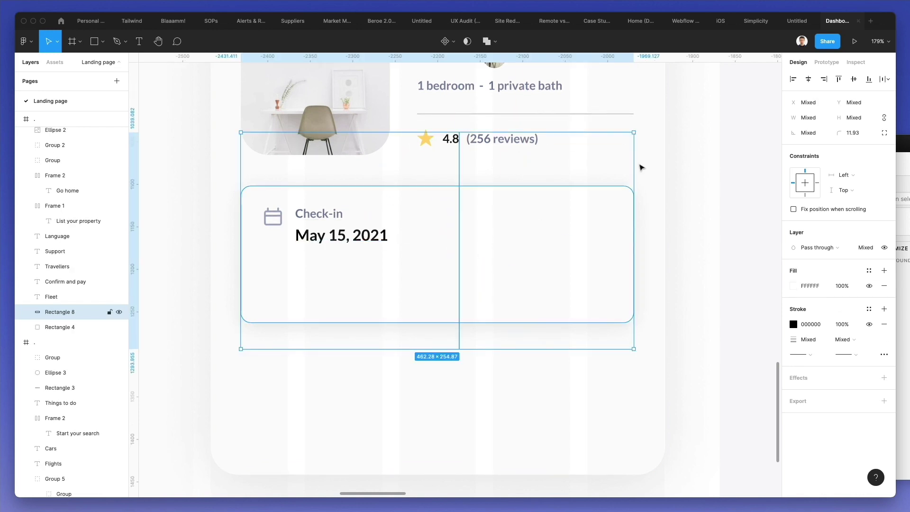
{"action": "left_click", "coordinate": [808, 79]}
- Trim the vertical divider's ends and duplicate the check-in block to its right
{"action": "left_click", "coordinate": [540, 225]}
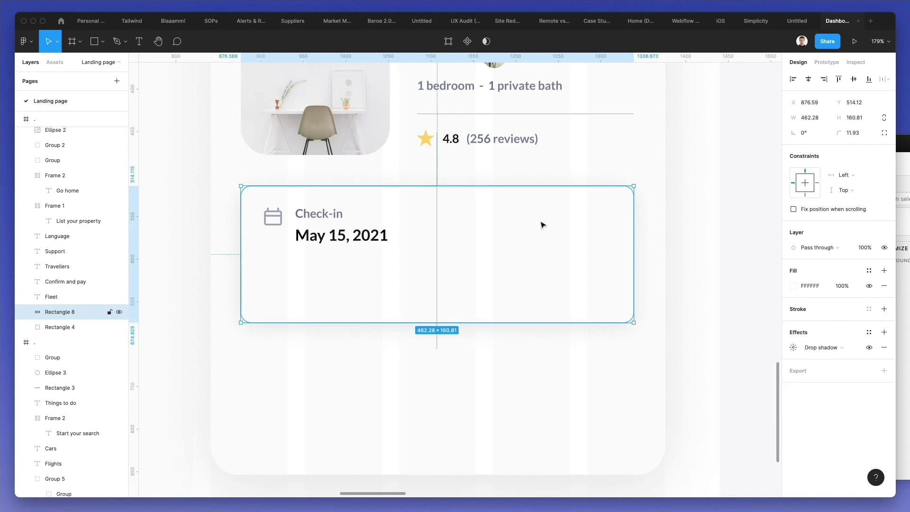
{"action": "left_click", "coordinate": [437, 212]}
{"action": "left_click_drag", "start_coordinate": [436, 133], "coordinate": [433, 206]}
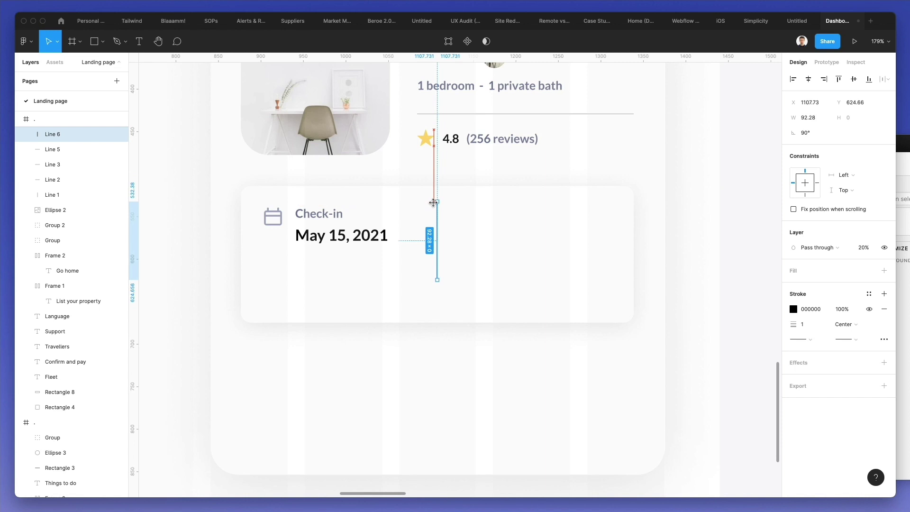
{"action": "left_click_drag", "start_coordinate": [435, 275], "coordinate": [439, 301]}
{"action": "left_click_drag", "start_coordinate": [348, 223], "coordinate": [516, 218], "text": "alt"}
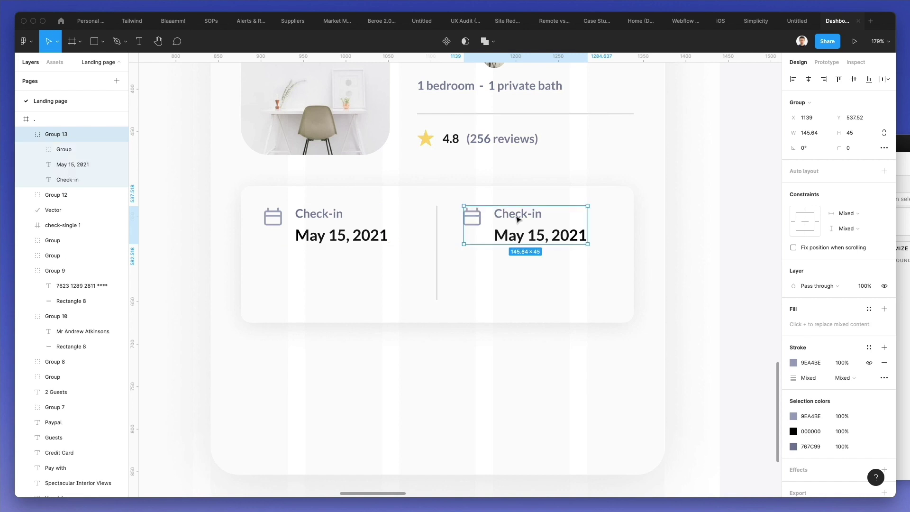
- Change the right block to read 'Check-out' with the date May 22, 2021
{"action": "double_click", "coordinate": [516, 216]}
{"action": "double_click", "coordinate": [516, 215]}
{"action": "left_click", "coordinate": [518, 216]}
{"action": "key", "text": "shift+Left"}
{"action": "key", "text": "shift+Left"}
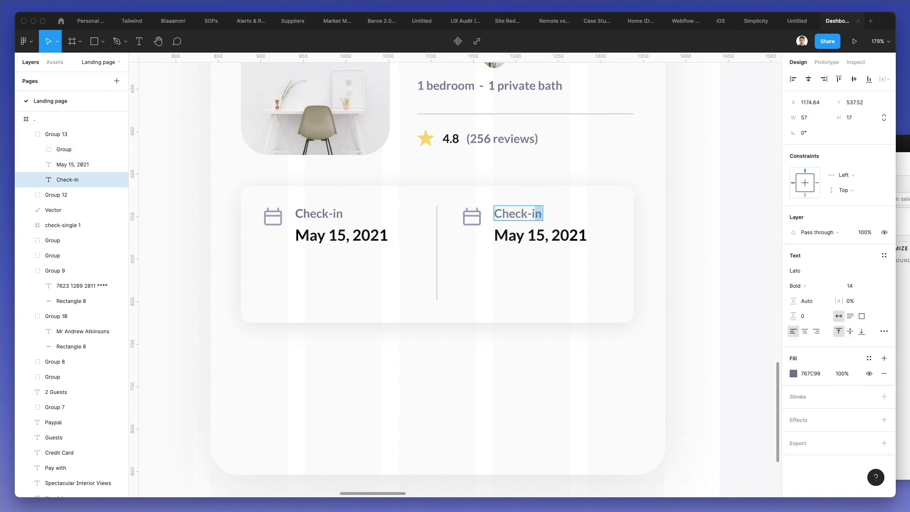
{"action": "type", "text": "out"}
{"action": "key", "text": "Escape"}
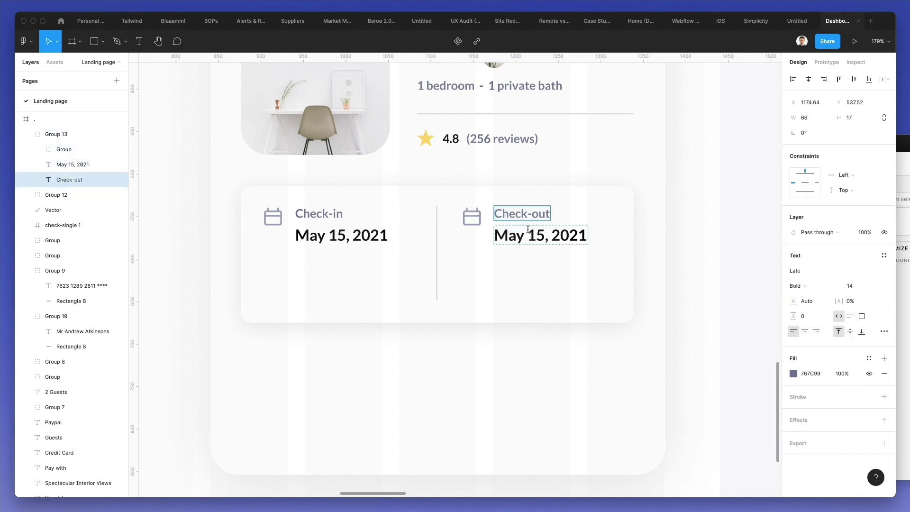
{"action": "double_click", "coordinate": [540, 235]}
{"action": "type", "text": "22"}
{"action": "key", "text": "Escape"}
{"action": "key", "text": "Escape"}
- Duplicate the check-in block below and retype it as 'Guest' / '2 guests'
{"action": "left_click_drag", "start_coordinate": [311, 219], "coordinate": [310, 280]}
{"action": "double_click", "coordinate": [317, 275]}
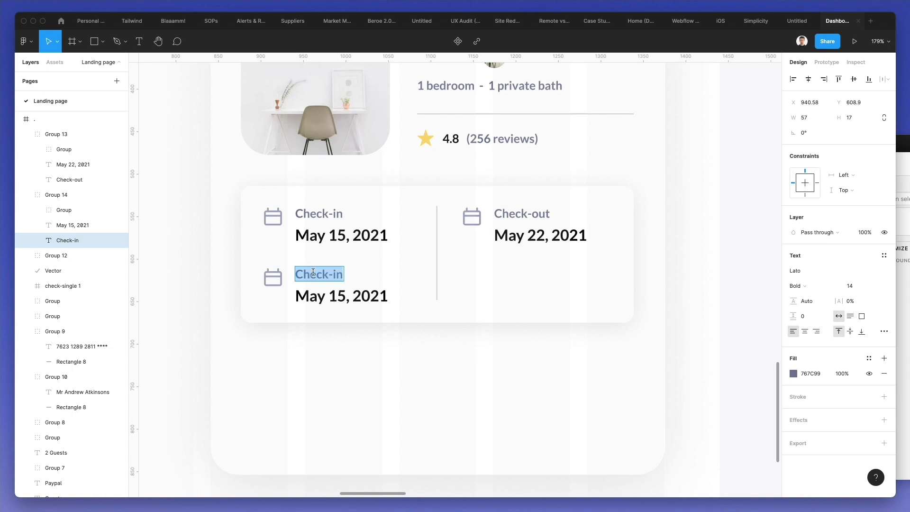
{"action": "type", "text": "Guest"}
{"action": "key", "text": "Escape"}
{"action": "double_click", "coordinate": [322, 295]}
{"action": "type", "text": "2"}
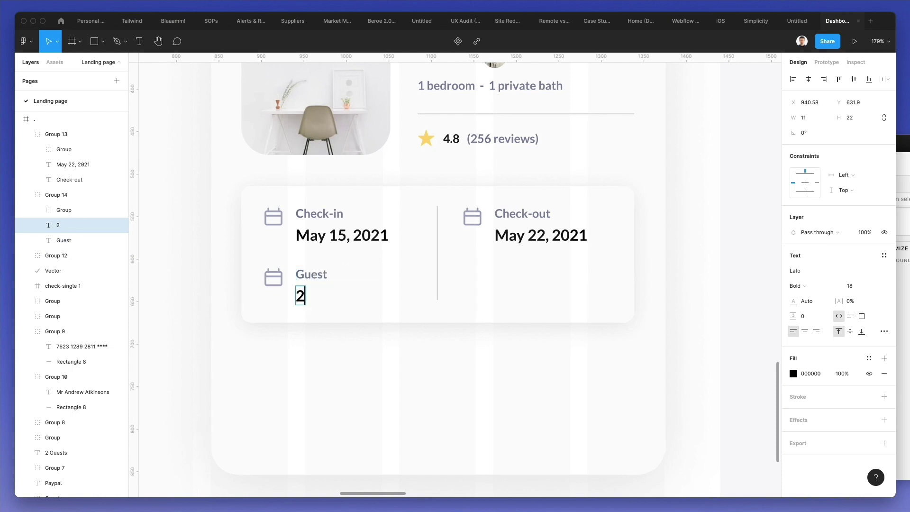
{"action": "type", "text": " guests"}
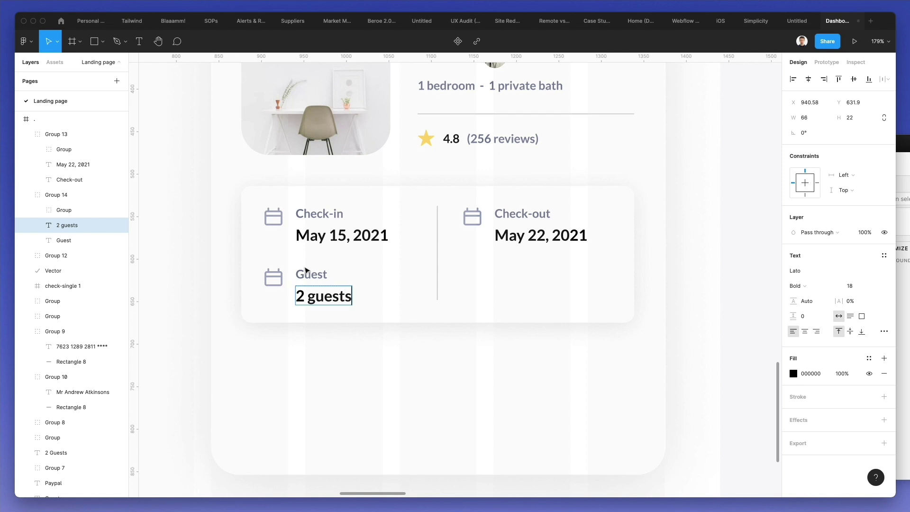
{"action": "key", "text": "Escape"}
- Copy the Travelers person icon from the search card into the Guest icon group
{"action": "left_click", "coordinate": [344, 348]}
{"action": "scroll", "coordinate": [344, 348], "scroll_direction": "down", "scroll_amount": 3}
{"action": "scroll", "coordinate": [345, 348], "scroll_direction": "down", "scroll_amount": 2}
{"action": "scroll", "coordinate": [345, 348], "scroll_direction": "left", "scroll_amount": 15}
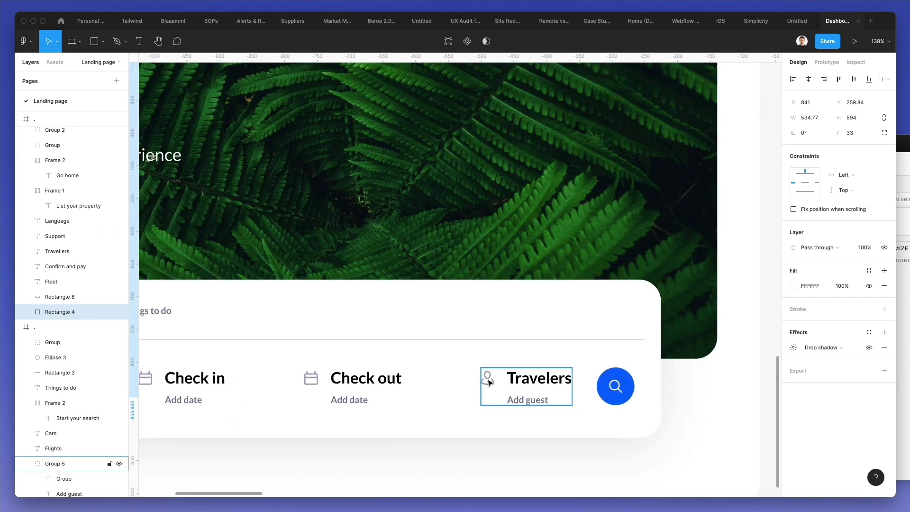
{"action": "double_click", "coordinate": [488, 382]}
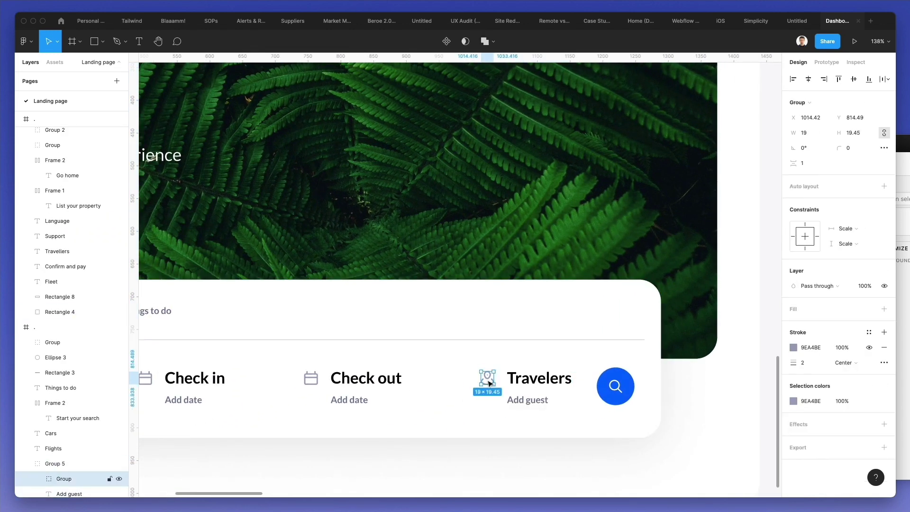
{"action": "scroll", "coordinate": [520, 308], "scroll_direction": "right", "scroll_amount": 20}
{"action": "scroll", "coordinate": [520, 308], "scroll_direction": "right", "scroll_amount": 5}
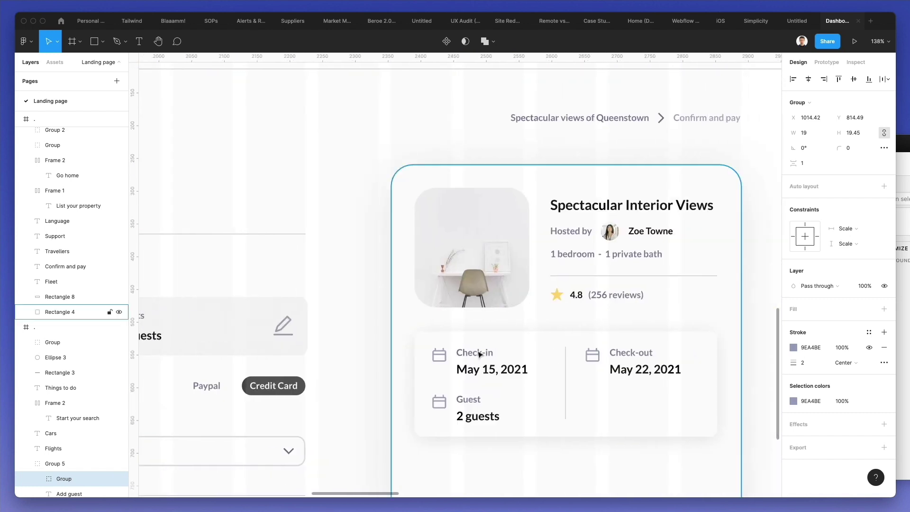
{"action": "scroll", "coordinate": [446, 362], "scroll_direction": "up", "scroll_amount": 3}
{"action": "scroll", "coordinate": [445, 362], "scroll_direction": "down", "scroll_amount": 3}
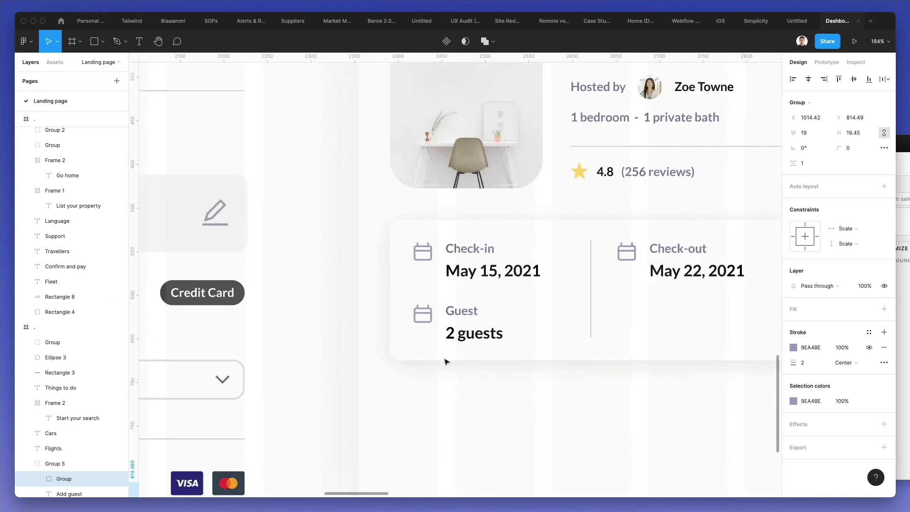
{"action": "double_click", "coordinate": [423, 313]}
{"action": "key", "text": "super+v"}
{"action": "key", "text": "Up"}
{"action": "key", "text": "Up"}
{"action": "key", "text": "Up"}
{"action": "key", "text": "Up"}
{"action": "key", "text": "Up"}
{"action": "key", "text": "Up"}
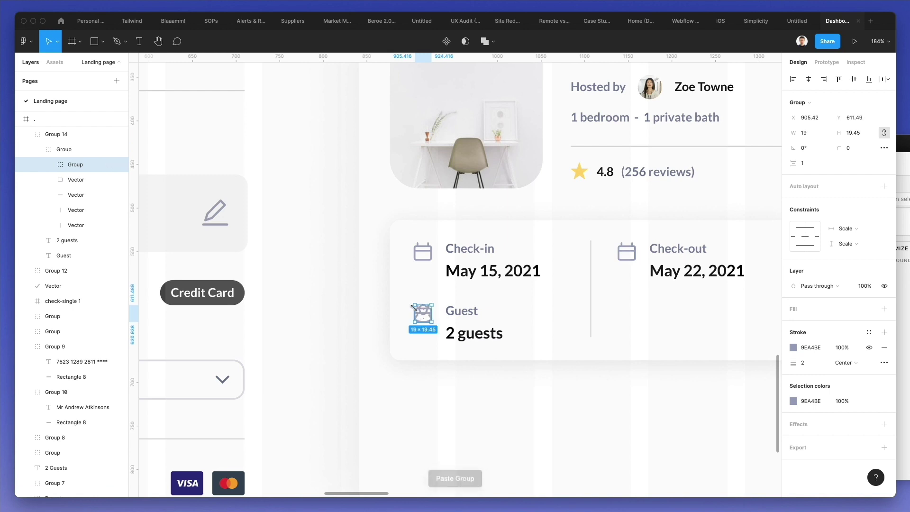
- Delete the old calendar outline and line shapes from the Guest icon
{"action": "left_click", "coordinate": [79, 184]}
{"action": "key", "text": "Delete"}
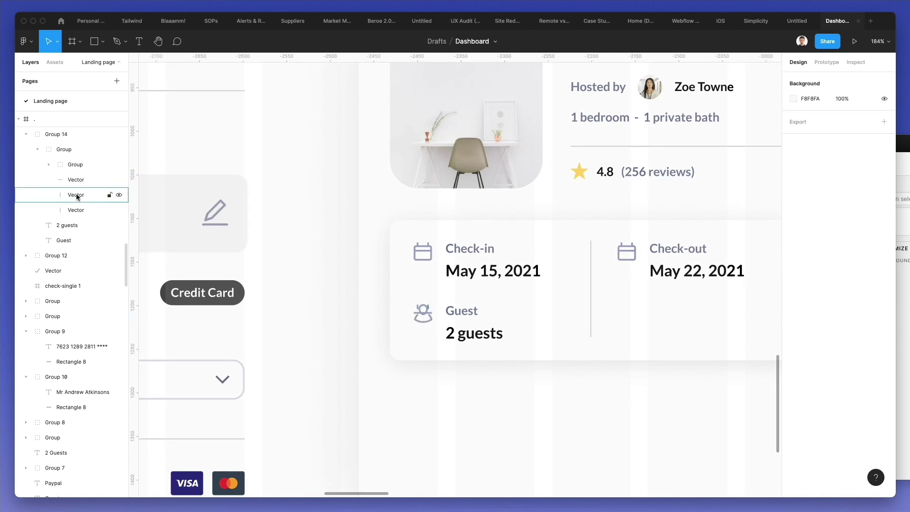
{"action": "left_click", "coordinate": [79, 186]}
{"action": "left_click", "coordinate": [78, 210], "text": "shift"}
{"action": "key", "text": "Delete"}
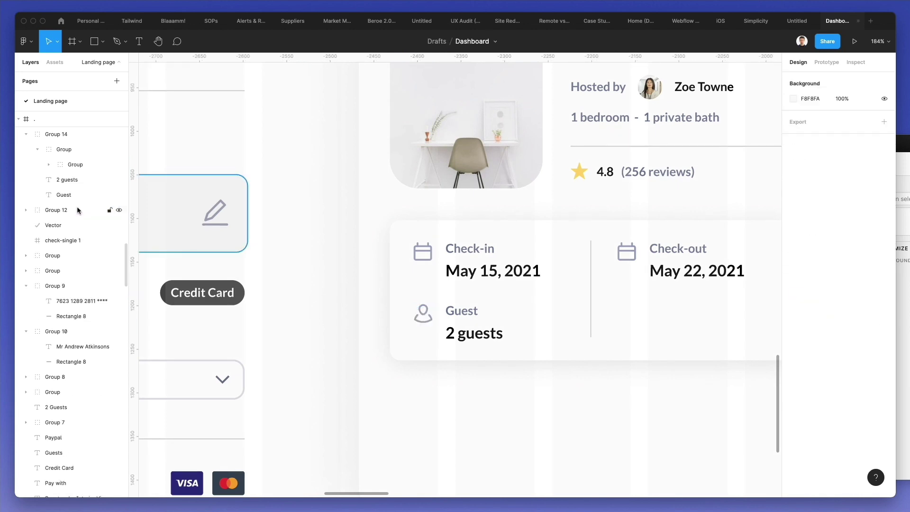
{"action": "scroll", "coordinate": [305, 205], "scroll_direction": "down", "scroll_amount": 3}
- Fill the trip-info box with light grey F5F5F5 using the eyedropper
{"action": "scroll", "coordinate": [371, 234], "scroll_direction": "down", "scroll_amount": 2}
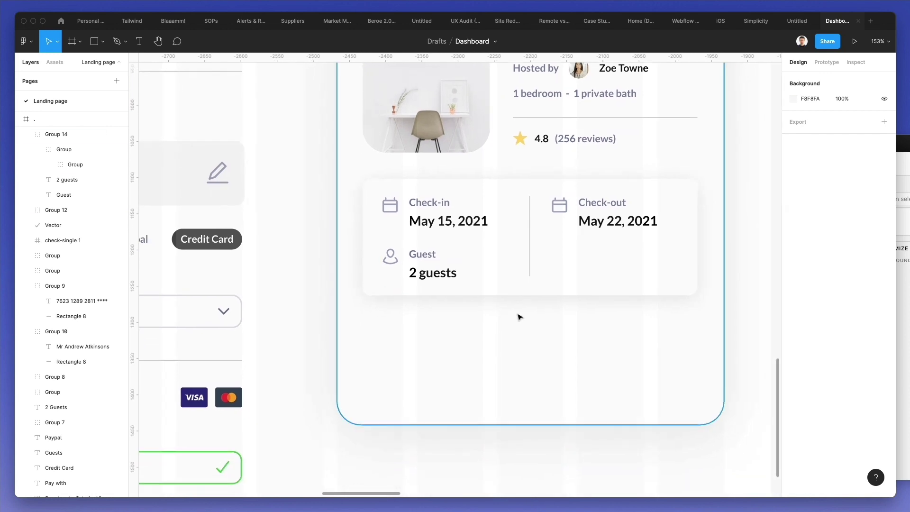
{"action": "left_click", "coordinate": [510, 286]}
{"action": "key", "text": "i"}
{"action": "left_click", "coordinate": [179, 167]}
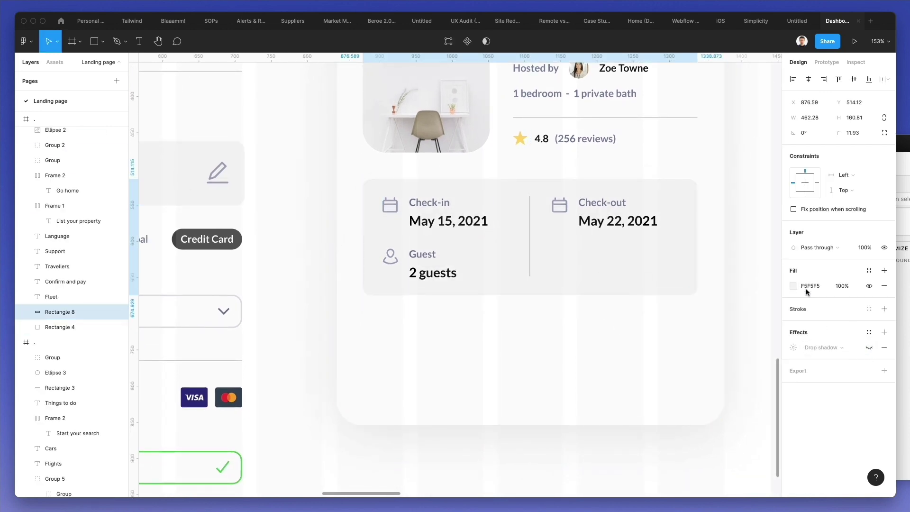
- Nudge the Guest and 2 guests group up slightly
{"action": "left_click", "coordinate": [422, 278]}
{"action": "key", "text": "Up"}
{"action": "key", "text": "Up"}
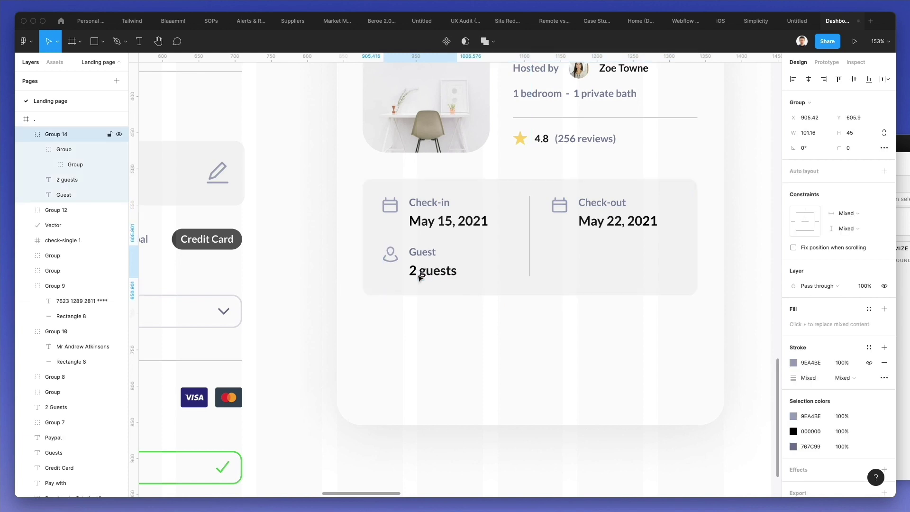
{"action": "scroll", "coordinate": [419, 278], "scroll_direction": "down", "scroll_amount": 5}
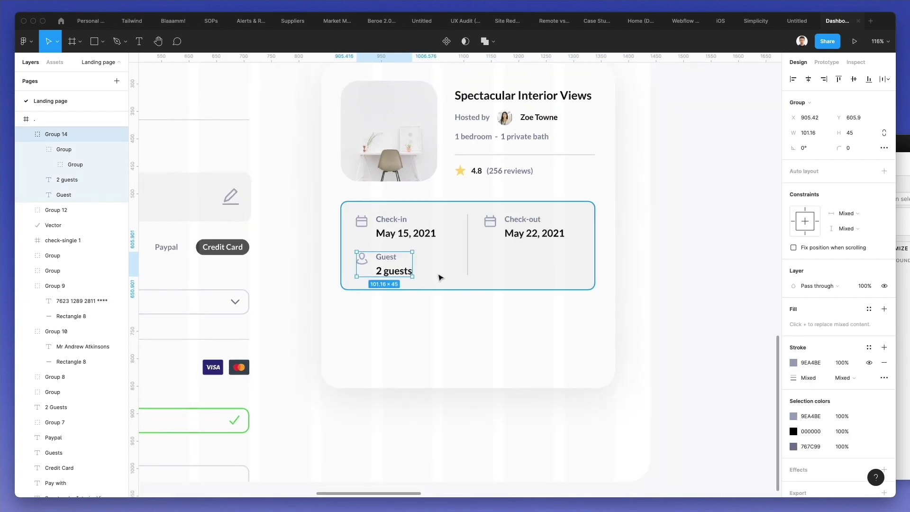
- Drag the booking card's bottom edge down to make the card taller
{"action": "left_click", "coordinate": [467, 257]}
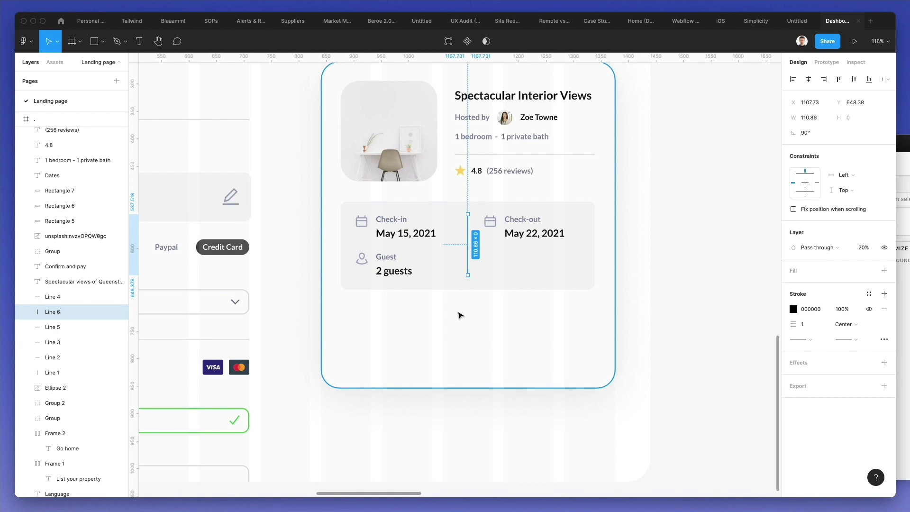
{"action": "left_click", "coordinate": [462, 327]}
{"action": "left_click_drag", "start_coordinate": [469, 388], "coordinate": [468, 418]}
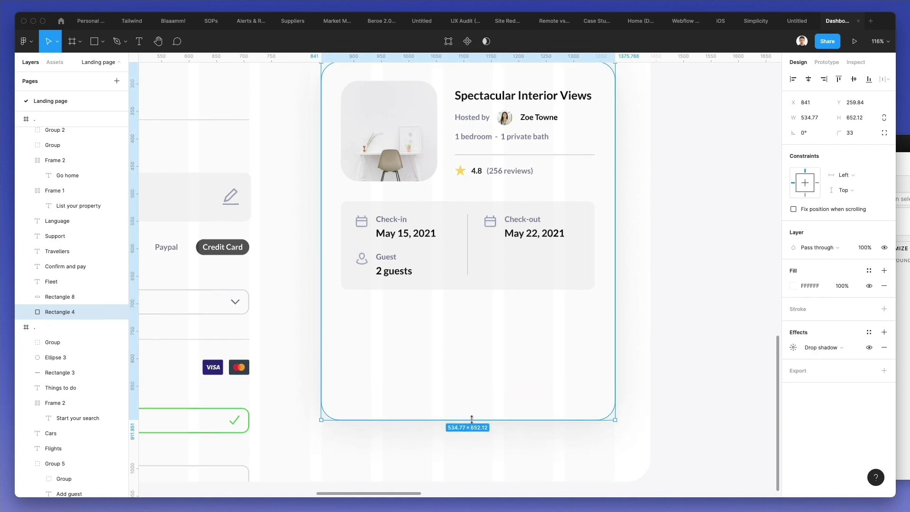
{"action": "left_click", "coordinate": [637, 357]}
{"action": "scroll", "coordinate": [623, 341], "scroll_direction": "down", "scroll_amount": 5}
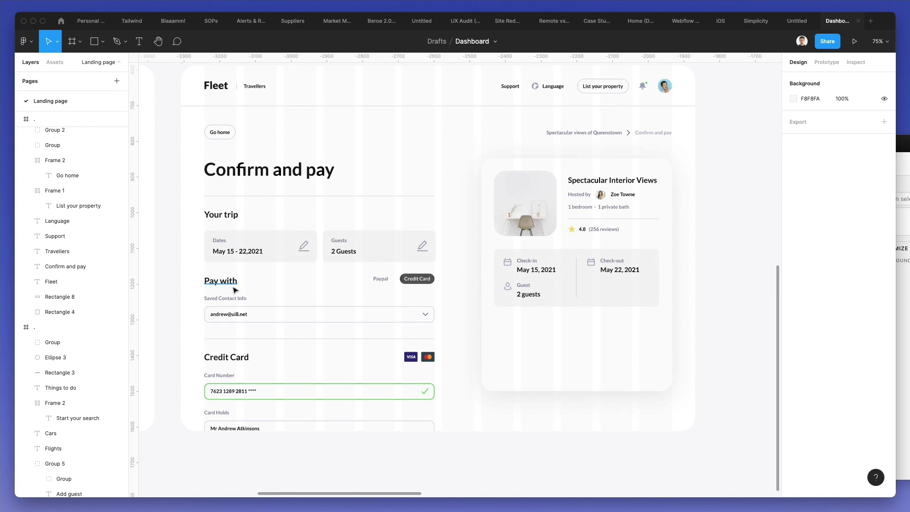
- Copy 'Pay with' and 'Saved Contact Info' onto the card and retitle the heading 'Price details'
{"action": "left_click", "coordinate": [231, 287]}
{"action": "left_click", "coordinate": [231, 298], "text": "shift"}
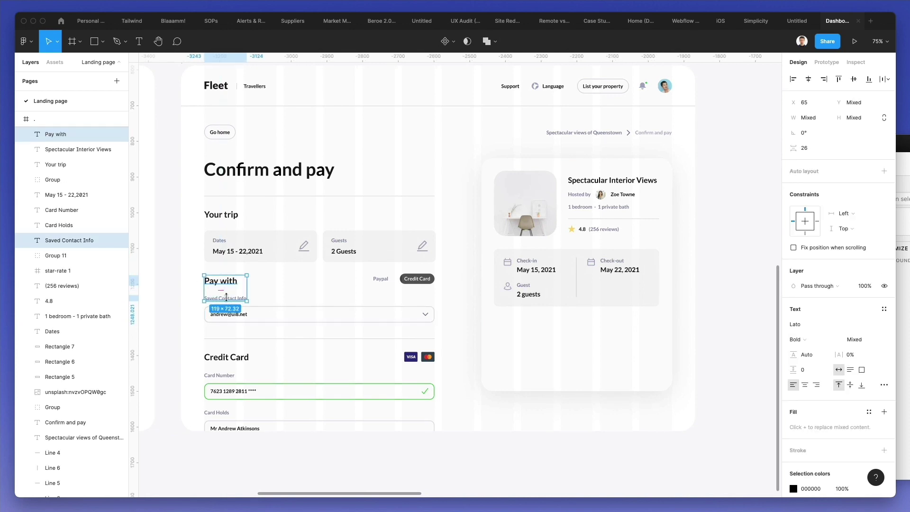
{"action": "left_click_drag", "start_coordinate": [226, 297], "coordinate": [518, 342]}
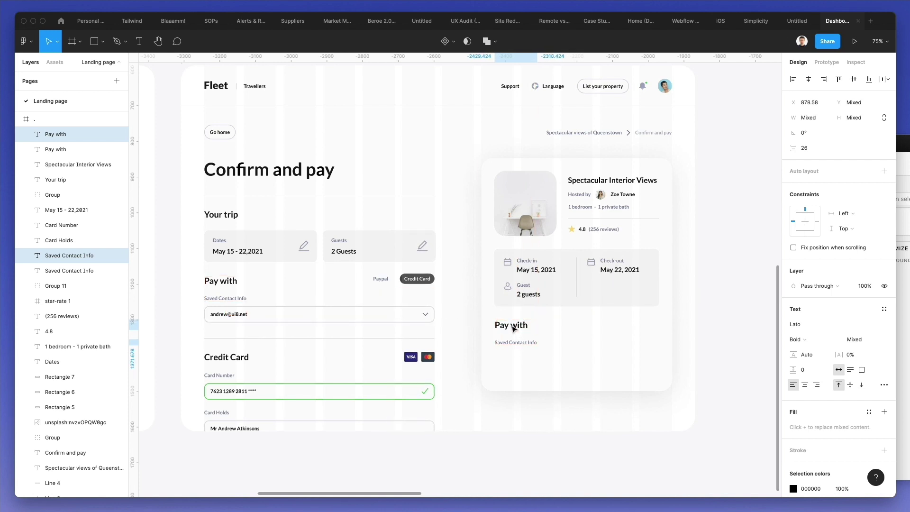
{"action": "double_click", "coordinate": [514, 327]}
{"action": "type", "text": "Pric"}
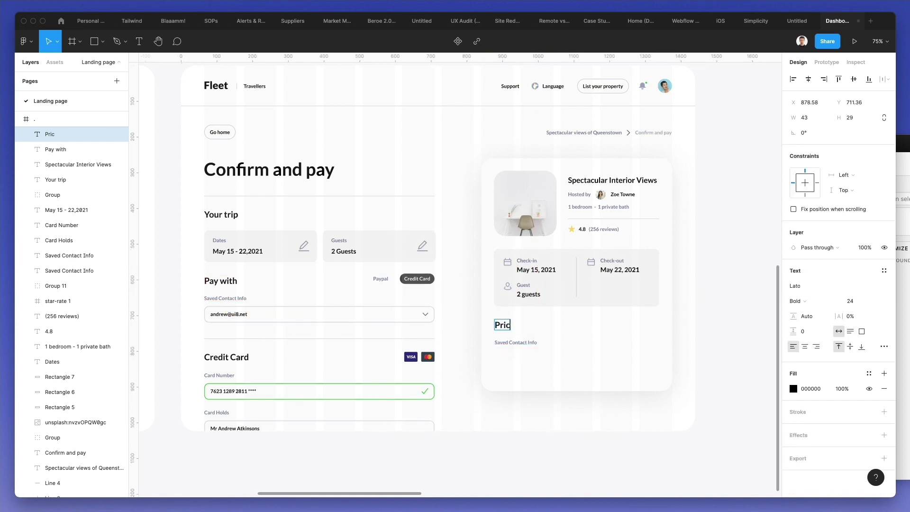
{"action": "type", "text": "e details"}
{"action": "scroll", "coordinate": [535, 327], "scroll_direction": "down", "scroll_amount": 1}
{"action": "scroll", "coordinate": [535, 327], "scroll_direction": "left", "scroll_amount": 1}
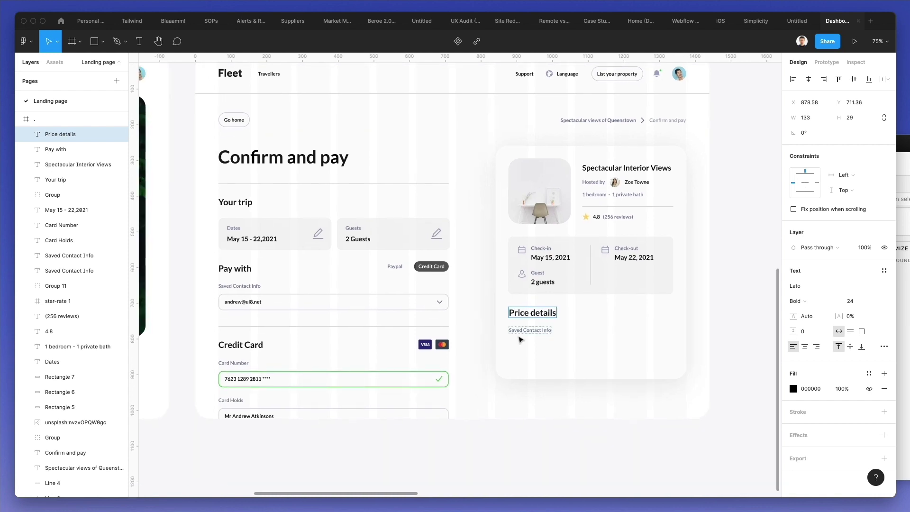
{"action": "double_click", "coordinate": [522, 330]}
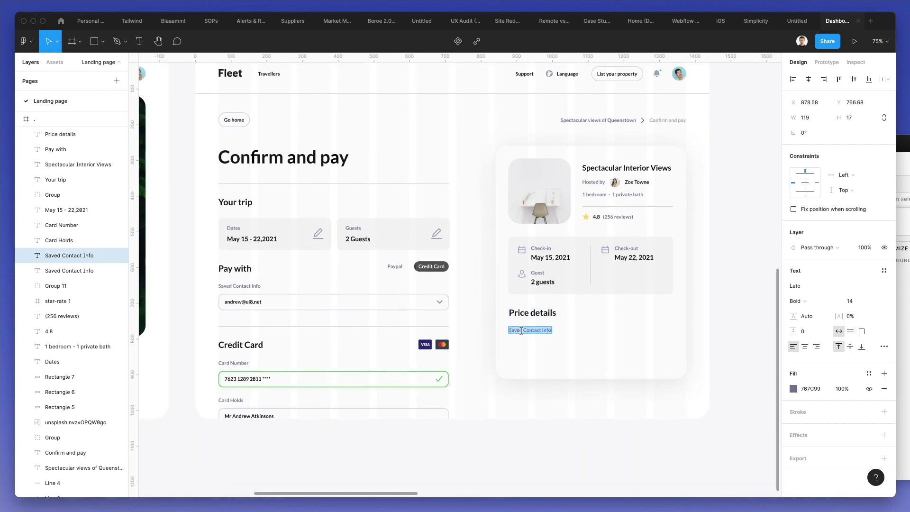
- Retype the grey line under Price details as '$189 x 7 nights'
{"action": "type", "text": "$"}
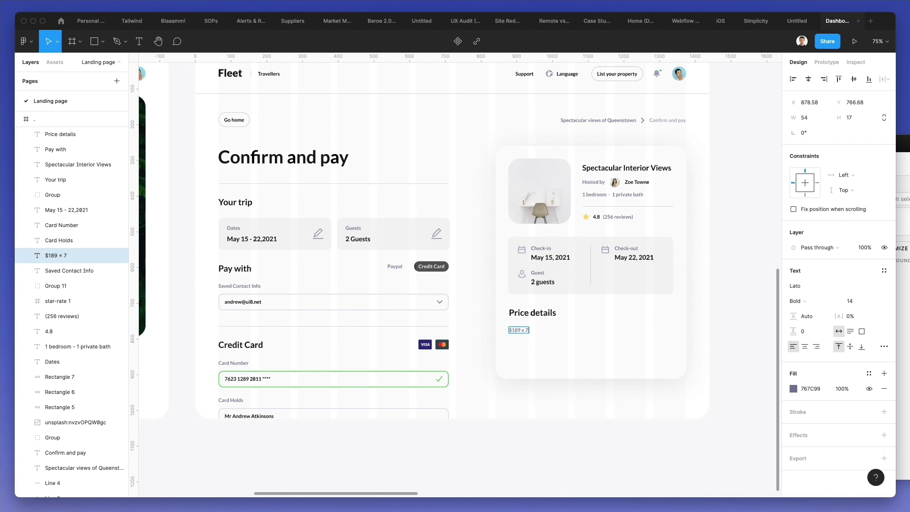
{"action": "type", "text": "189 x 7 nights"}
{"action": "left_click", "coordinate": [594, 410]}
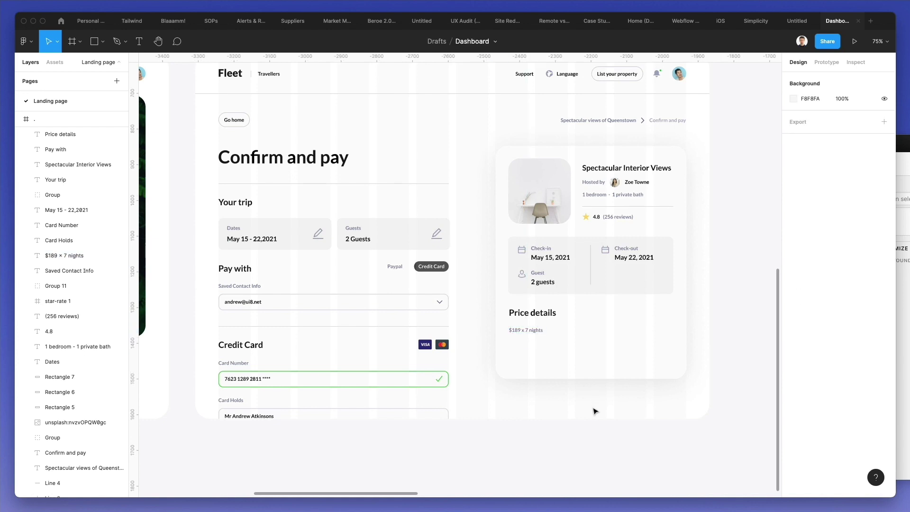
- Add a right-aligned black '$833' copy at the card's right edge
{"action": "left_click_drag", "start_coordinate": [527, 331], "coordinate": [661, 337]}
{"action": "left_click", "coordinate": [816, 347]}
{"action": "double_click", "coordinate": [652, 329]}
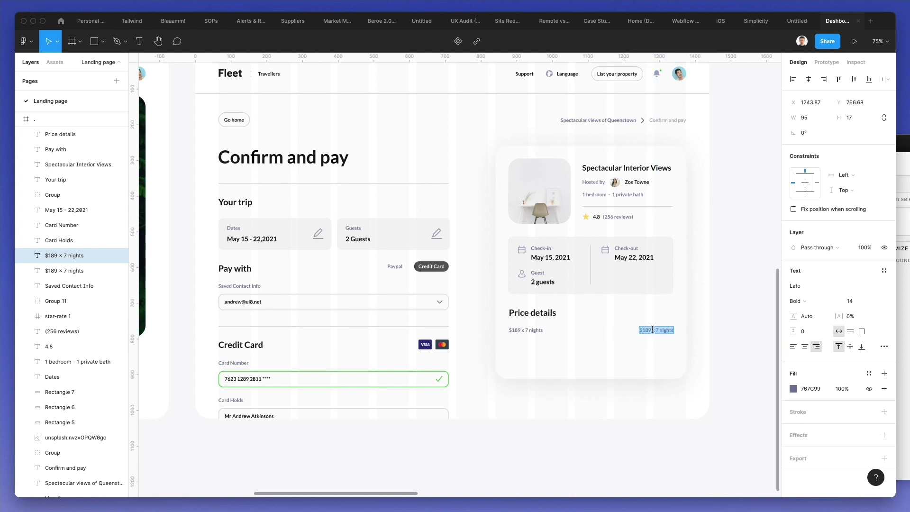
{"action": "type", "text": "$833"}
{"action": "scroll", "coordinate": [661, 374], "scroll_direction": "down", "scroll_amount": 1}
{"action": "key", "text": "Escape"}
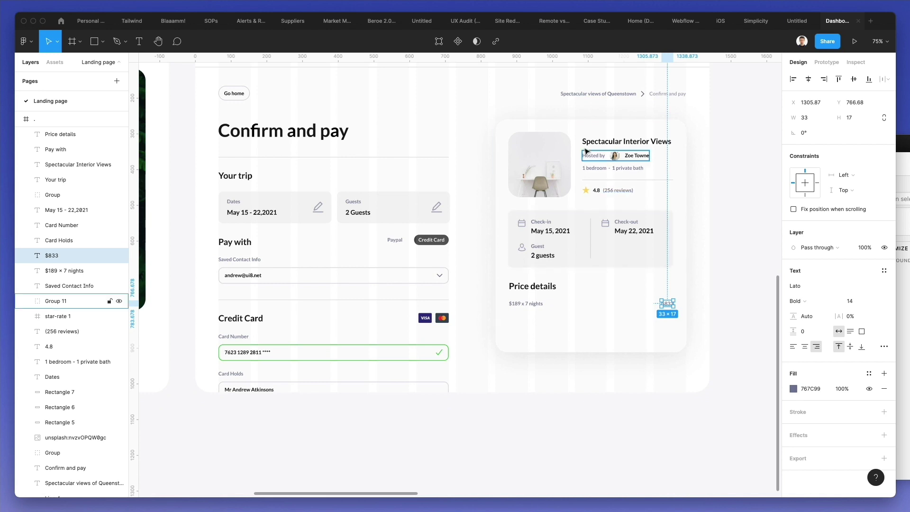
{"action": "key", "text": "i"}
{"action": "left_click", "coordinate": [316, 125]}
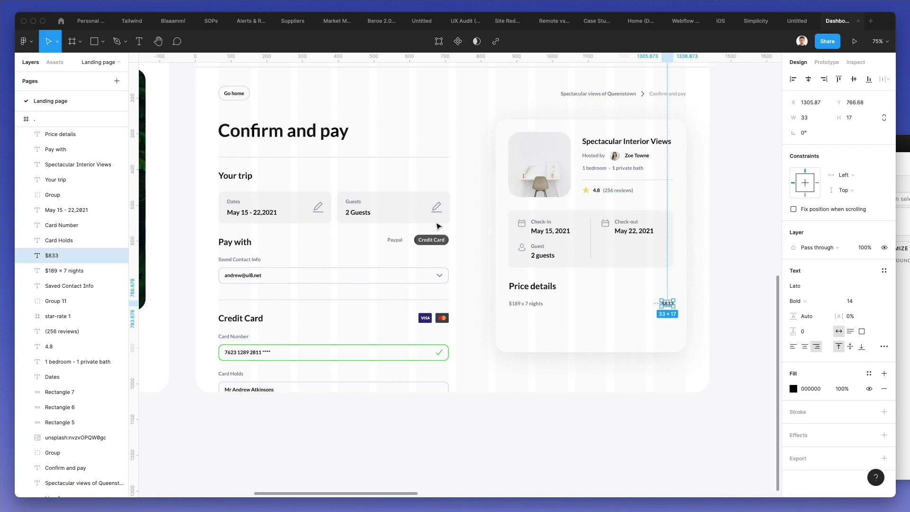
{"action": "left_click", "coordinate": [540, 384]}
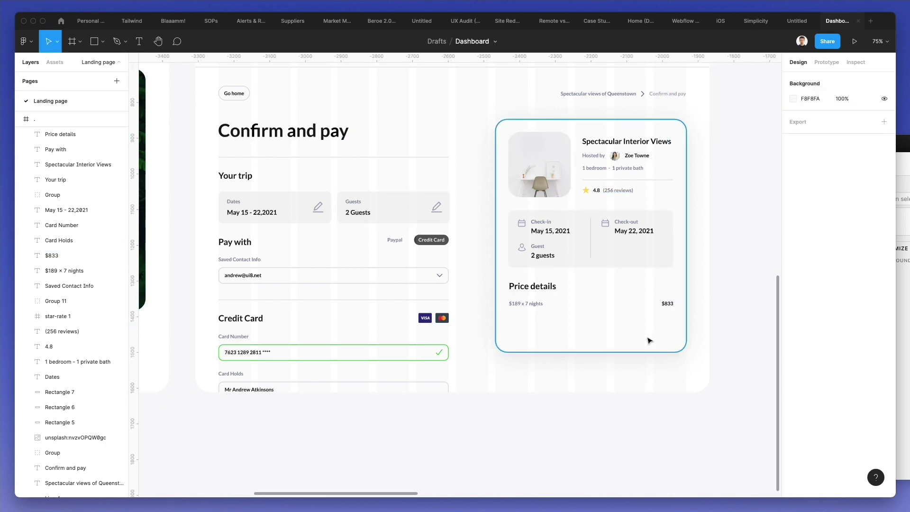
- Lengthen the booking card and duplicate the price row just below
{"action": "left_click", "coordinate": [648, 340]}
{"action": "left_click_drag", "start_coordinate": [607, 351], "coordinate": [616, 381]}
{"action": "left_click_drag", "start_coordinate": [704, 296], "coordinate": [485, 327]}
{"action": "left_click_drag", "start_coordinate": [532, 305], "coordinate": [531, 320]}
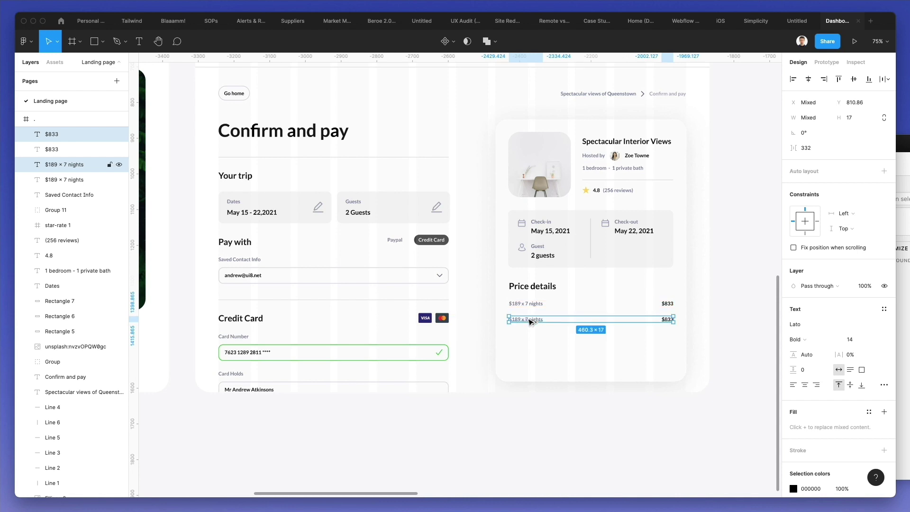
- Add more price rows and label them '10% campaign discount' and 'Service fee'
{"action": "key", "text": "super+d"}
{"action": "key", "text": "super+d"}
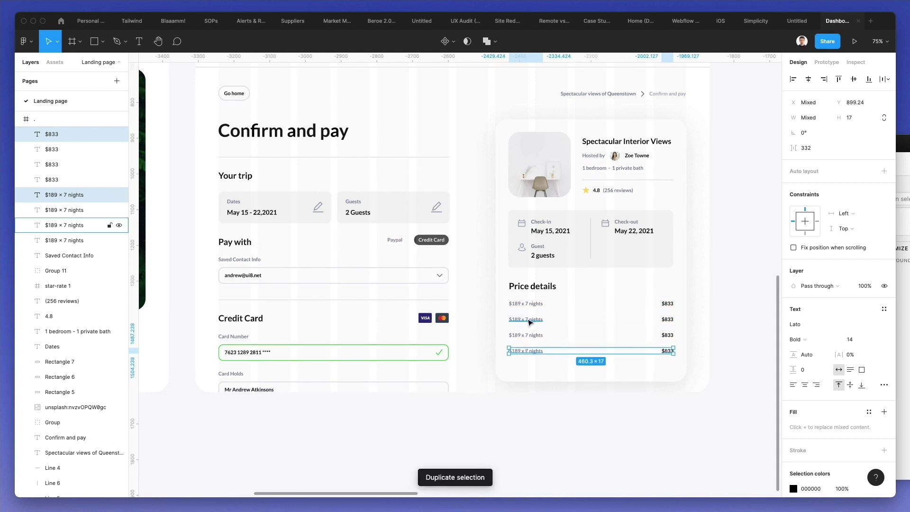
{"action": "left_click", "coordinate": [533, 323]}
{"action": "double_click", "coordinate": [531, 320]}
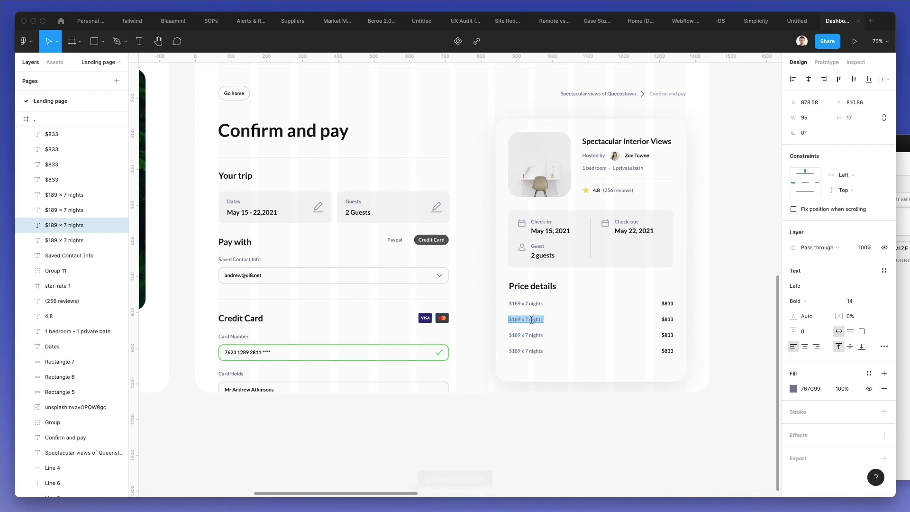
{"action": "type", "text": "10% campaign discount"}
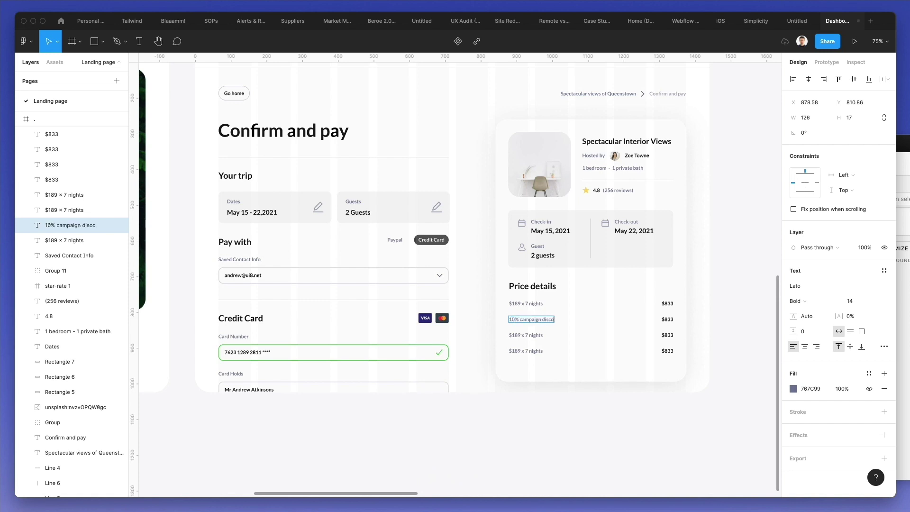
{"action": "double_click", "coordinate": [530, 335]}
{"action": "type", "text": "Service fee"}
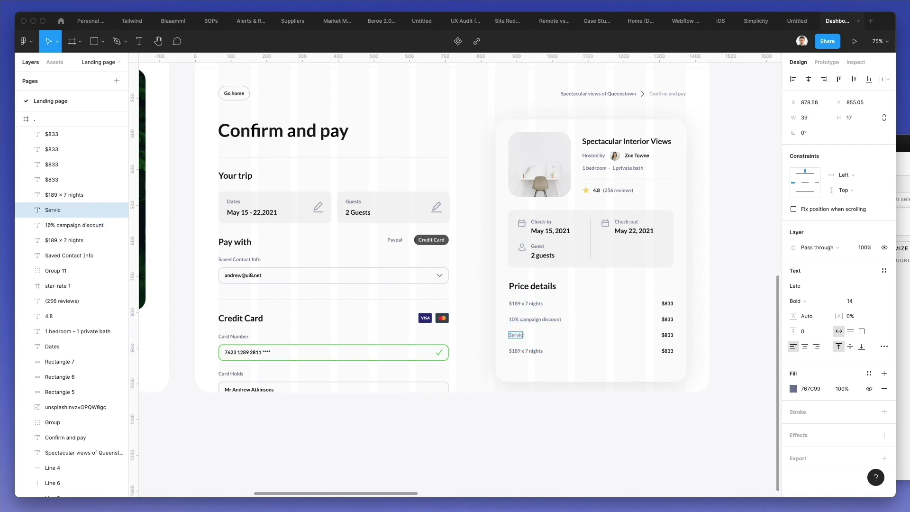
- Set the discount amount to -$125 and the Service fee amount to $103
{"action": "left_click", "coordinate": [662, 319]}
{"action": "type", "text": "-$125"}
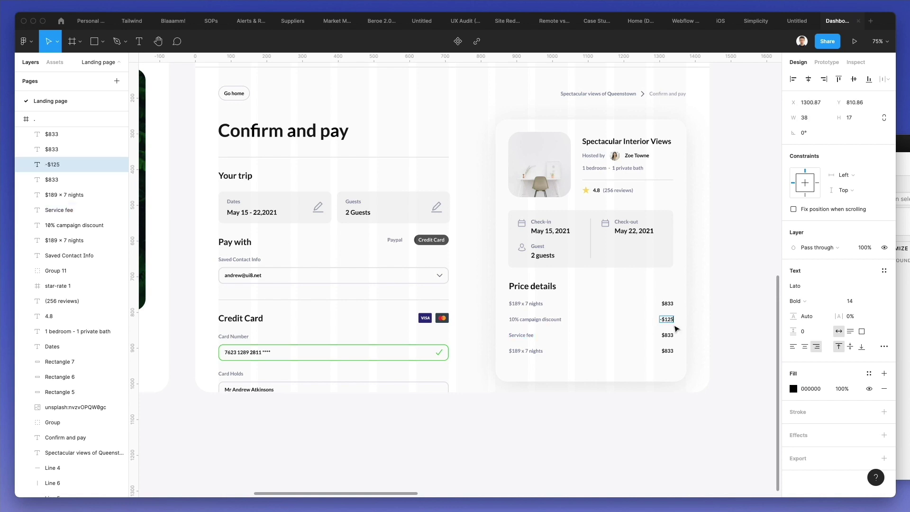
{"action": "double_click", "coordinate": [666, 334]}
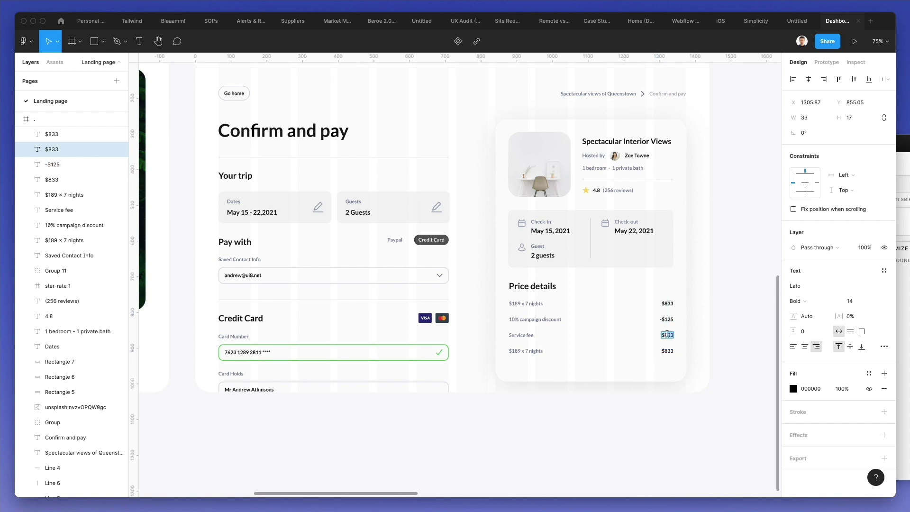
{"action": "type", "text": "$103"}
- Relabel the last row 'Total (USD)'
{"action": "scroll", "coordinate": [666, 335], "scroll_direction": "left", "scroll_amount": 5}
{"action": "scroll", "coordinate": [673, 345], "scroll_direction": "right", "scroll_amount": 10}
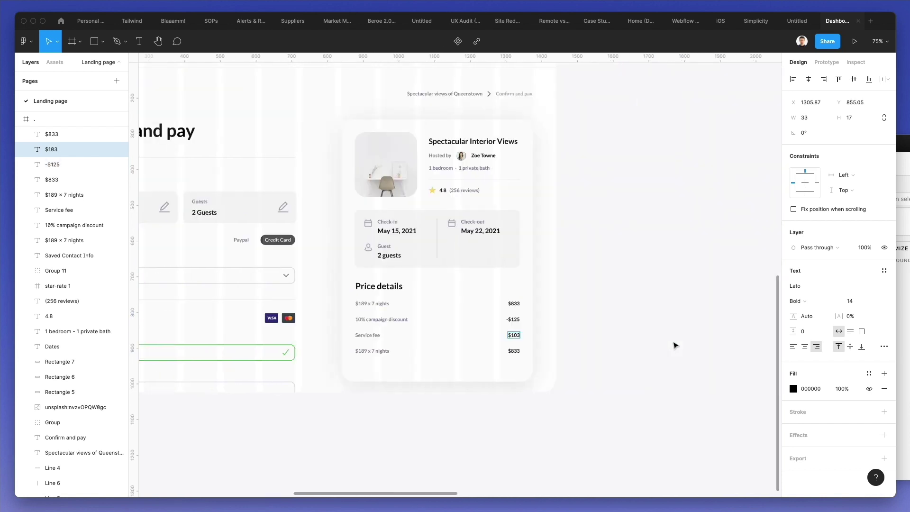
{"action": "double_click", "coordinate": [401, 349]}
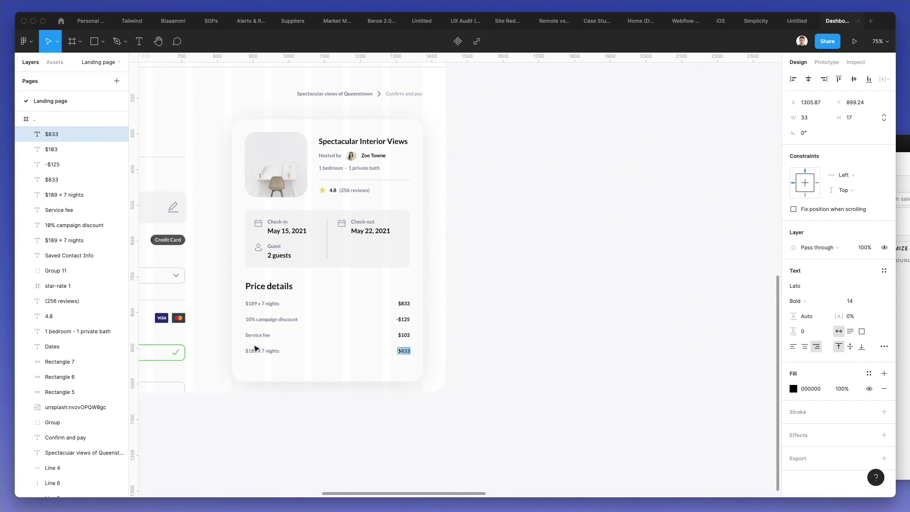
{"action": "double_click", "coordinate": [255, 348]}
{"action": "type", "text": "To"}
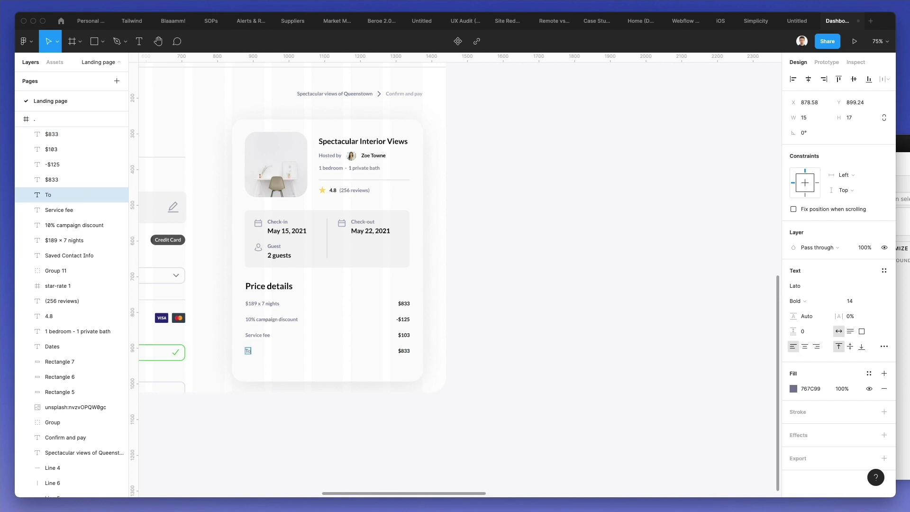
{"action": "type", "text": "tal (USD"}
{"action": "type", "text": "i"}
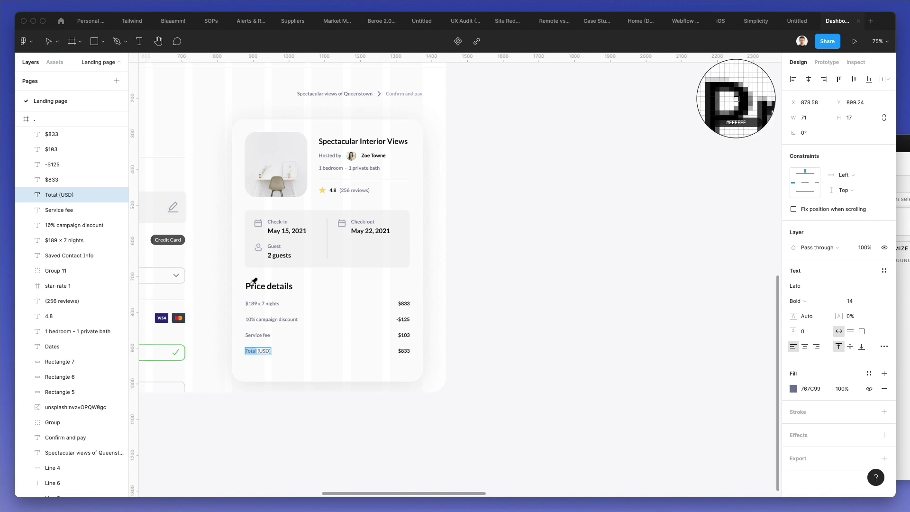
- Make the Total (USD) label black
{"action": "left_click", "coordinate": [817, 63]}
{"action": "key", "text": "Escape"}
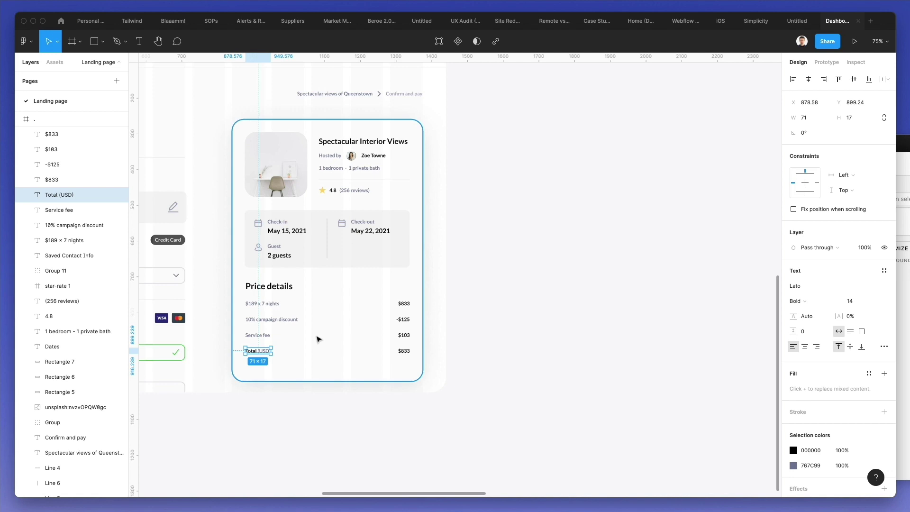
{"action": "scroll", "coordinate": [332, 303], "scroll_direction": "up", "scroll_amount": 3}
- Place a light-grey F5F5F5 band about 493 × 38 behind the Total row
{"action": "key", "text": "super+v"}
{"action": "left_click_drag", "start_coordinate": [361, 242], "coordinate": [366, 400]}
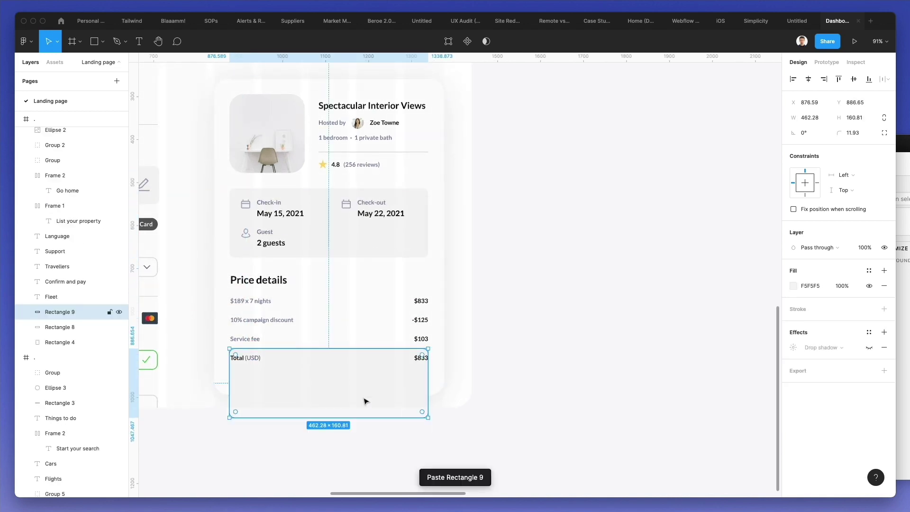
{"action": "left_click_drag", "start_coordinate": [231, 374], "coordinate": [223, 375]}
{"action": "left_click_drag", "start_coordinate": [276, 416], "coordinate": [276, 365]}
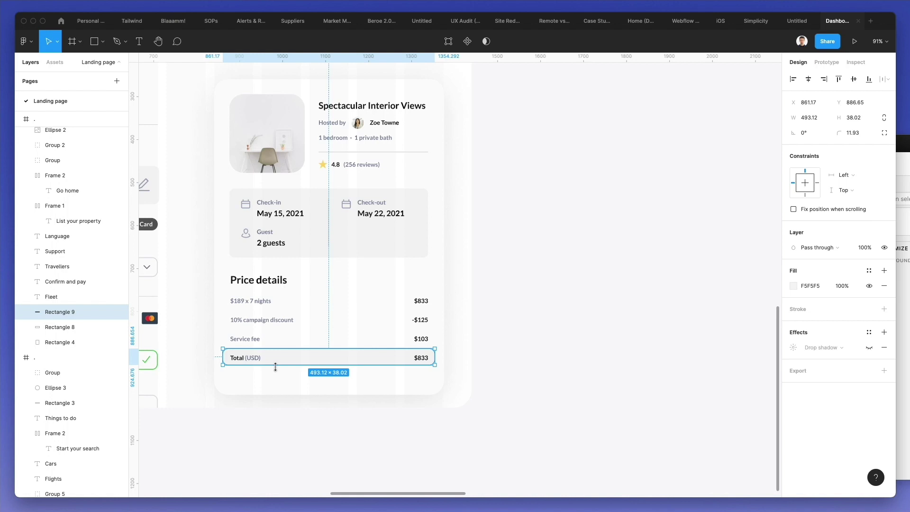
{"action": "key", "text": "Down"}
{"action": "key", "text": "Down"}
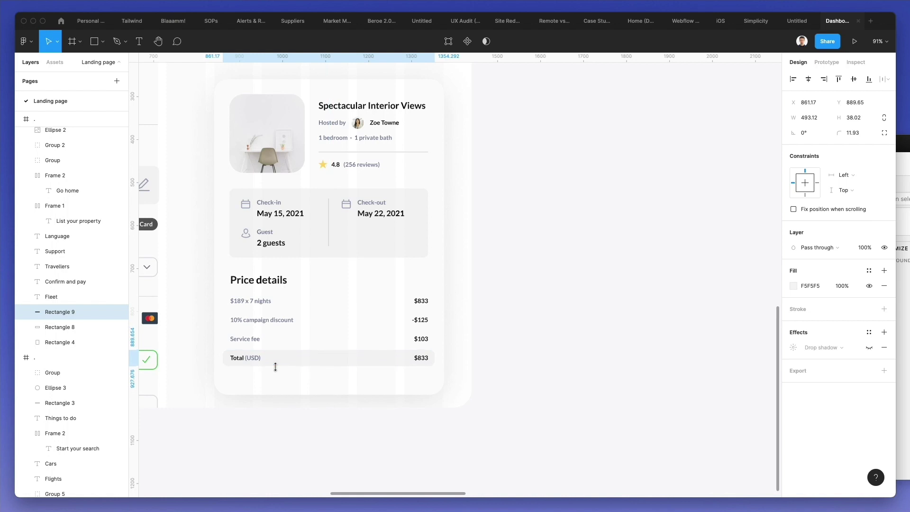
- Put a copy of the Service fee text below the card
{"action": "left_click", "coordinate": [310, 383]}
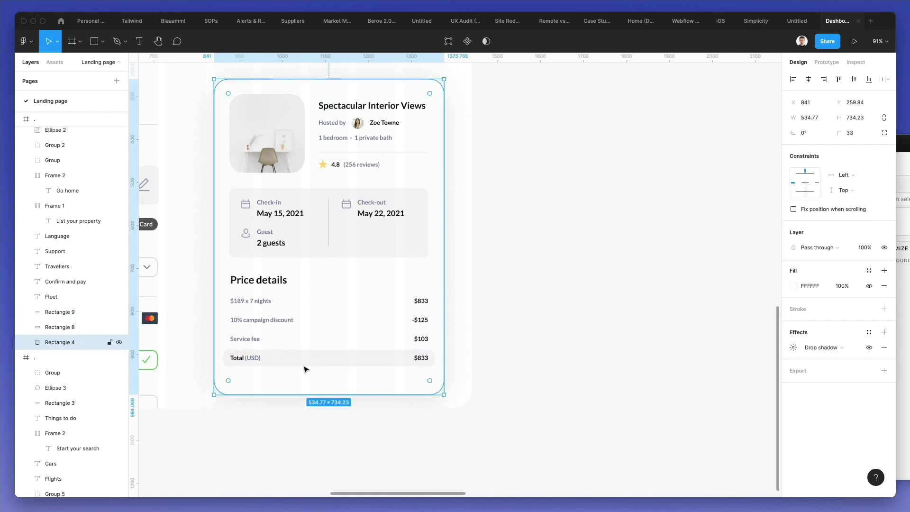
{"action": "left_click", "coordinate": [247, 340]}
{"action": "left_click_drag", "start_coordinate": [248, 341], "coordinate": [338, 384], "text": "alt"}
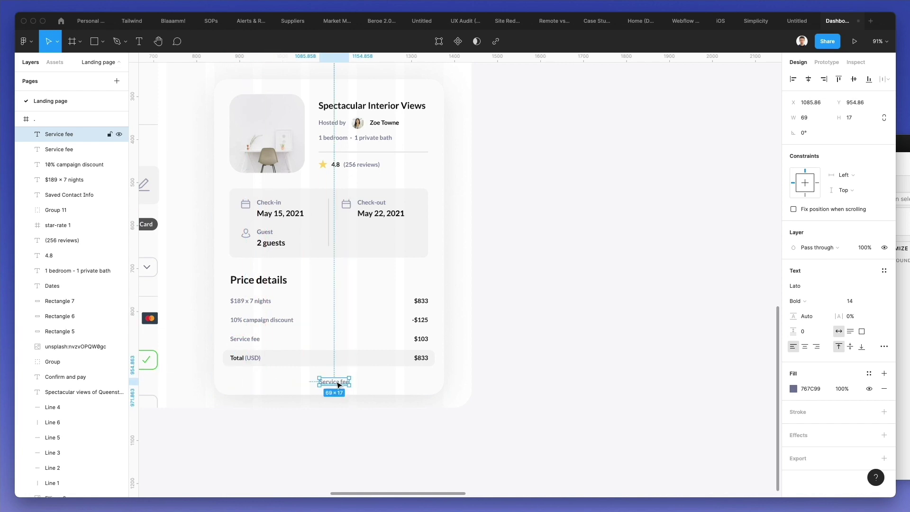
- Change the copied text to 'Free cancellation until 3:00 PM on May 15, 2021'
{"action": "left_click", "coordinate": [384, 383], "text": "shift"}
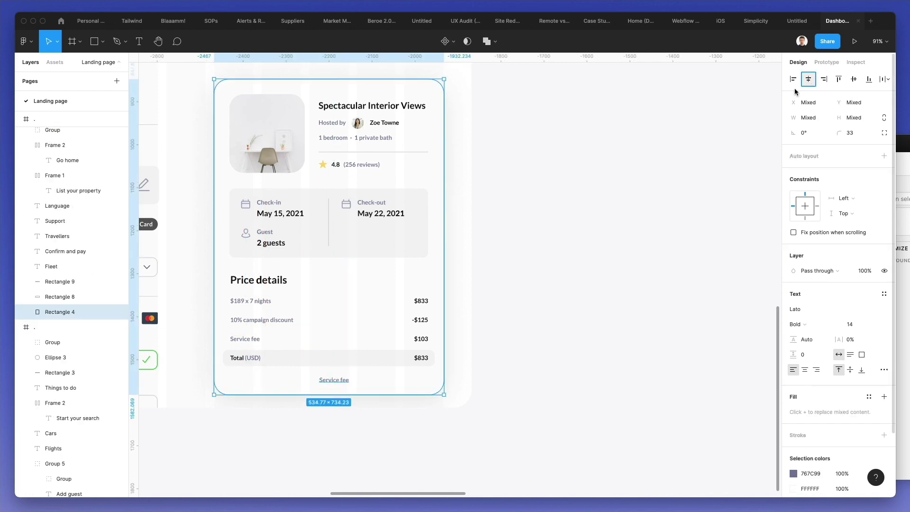
{"action": "key", "text": "Escape"}
{"action": "left_click", "coordinate": [328, 379]}
{"action": "double_click", "coordinate": [330, 379]}
{"action": "type", "text": "Free cancell"}
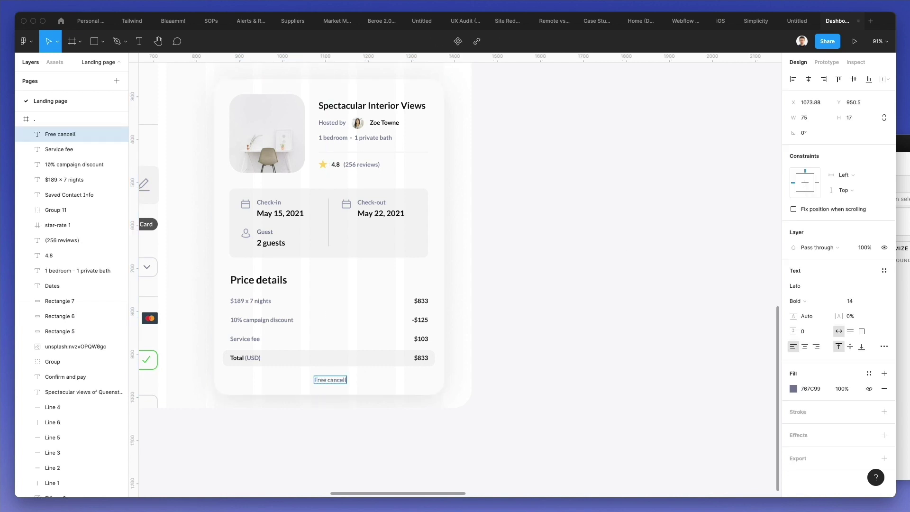
{"action": "type", "text": "ation until 3:00 PM on May 15, 2021"}
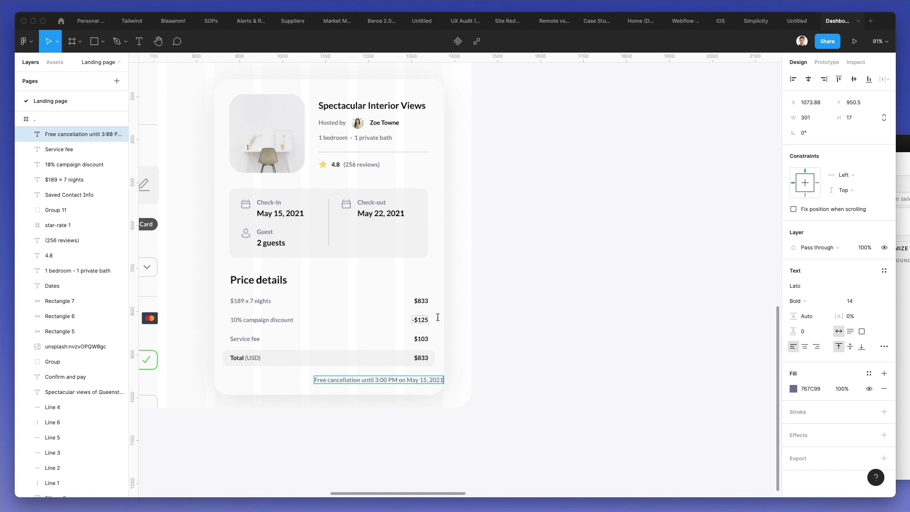
- Centre the cancellation note horizontally under the booking card
{"action": "left_click", "coordinate": [278, 392], "text": "shift"}
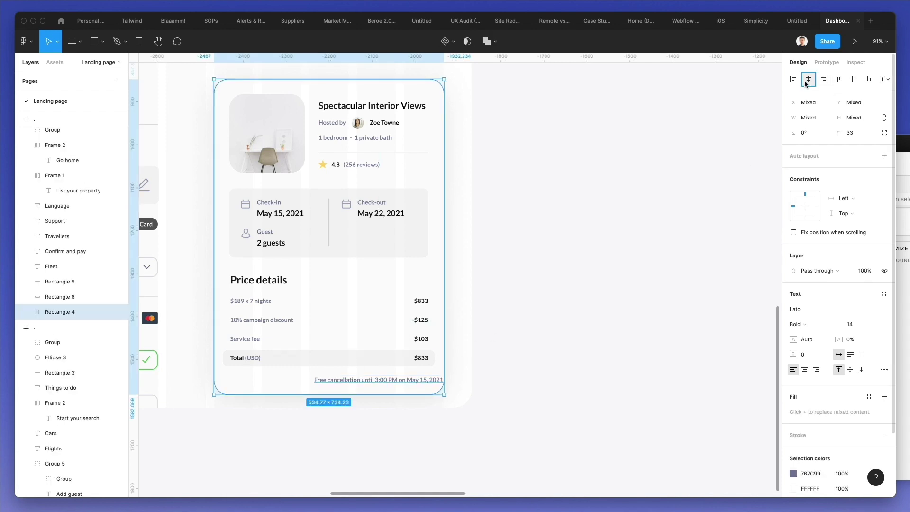
{"action": "left_click", "coordinate": [606, 298]}
{"action": "scroll", "coordinate": [479, 335], "scroll_direction": "down", "scroll_amount": 5}
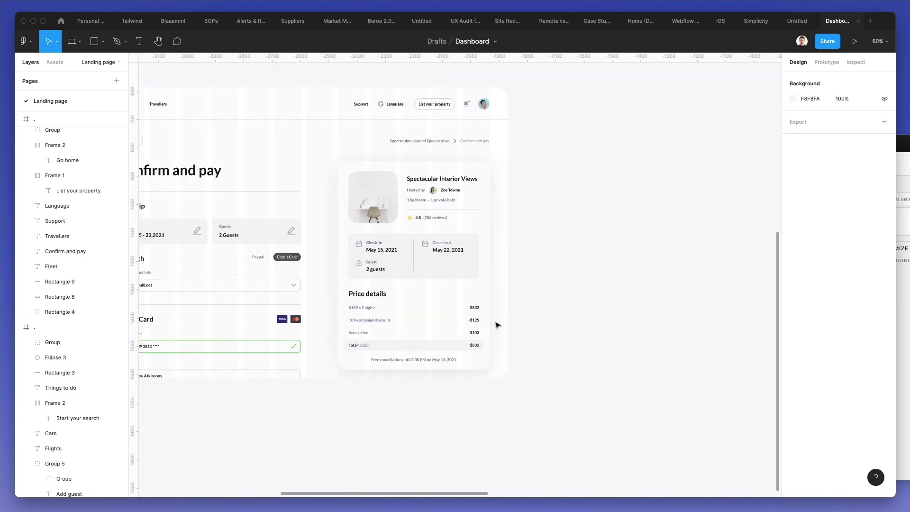
{"action": "scroll", "coordinate": [456, 228], "scroll_direction": "up", "scroll_amount": 2}
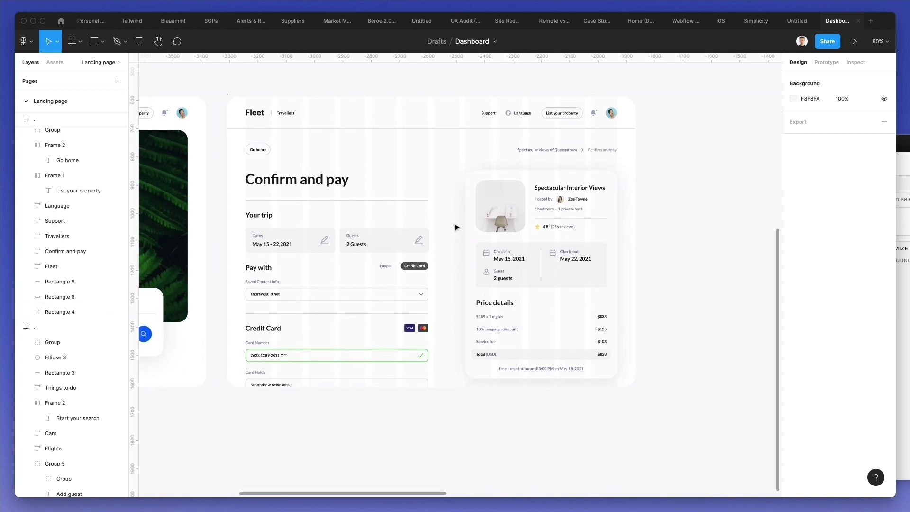
{"action": "scroll", "coordinate": [456, 228], "scroll_direction": "up", "scroll_amount": 3}
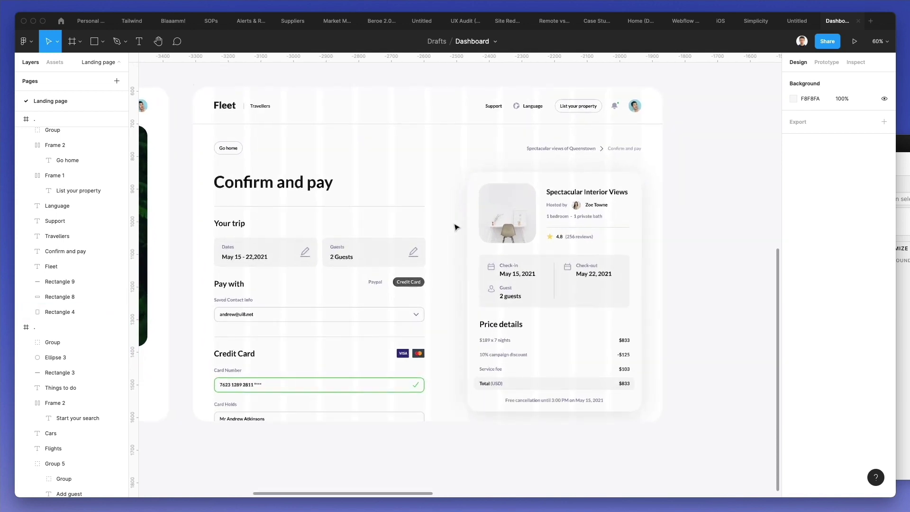